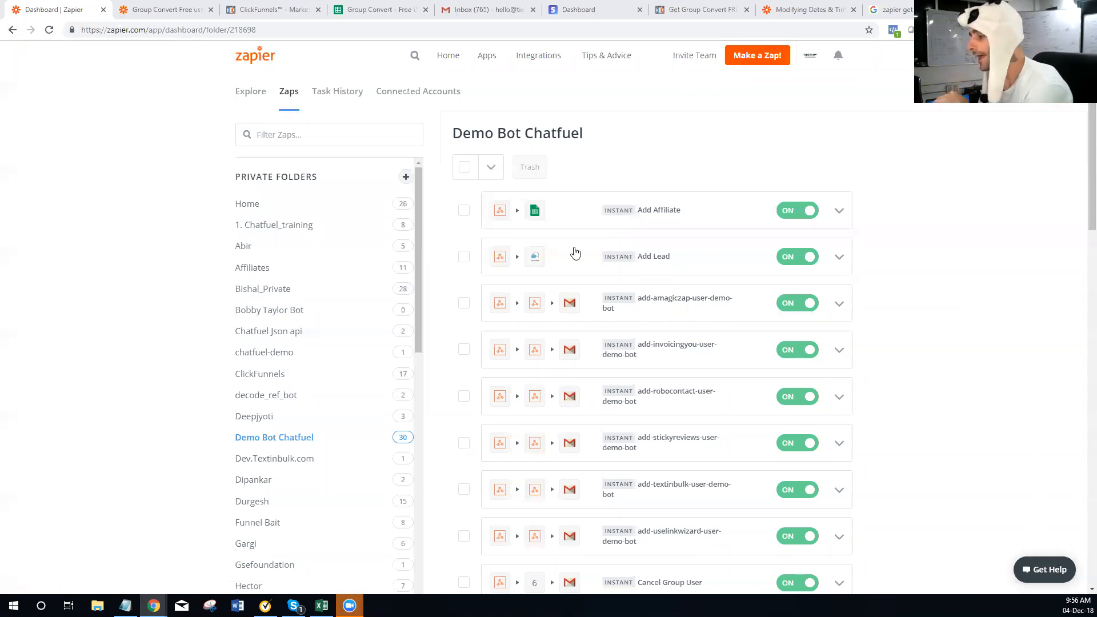
Open the ClickFunnels folder from the Home folder and scroll through its zaps
{"action": "scroll", "coordinate": [592, 270], "scroll_direction": "down", "scroll_amount": 2}
{"action": "left_click", "coordinate": [252, 137]}
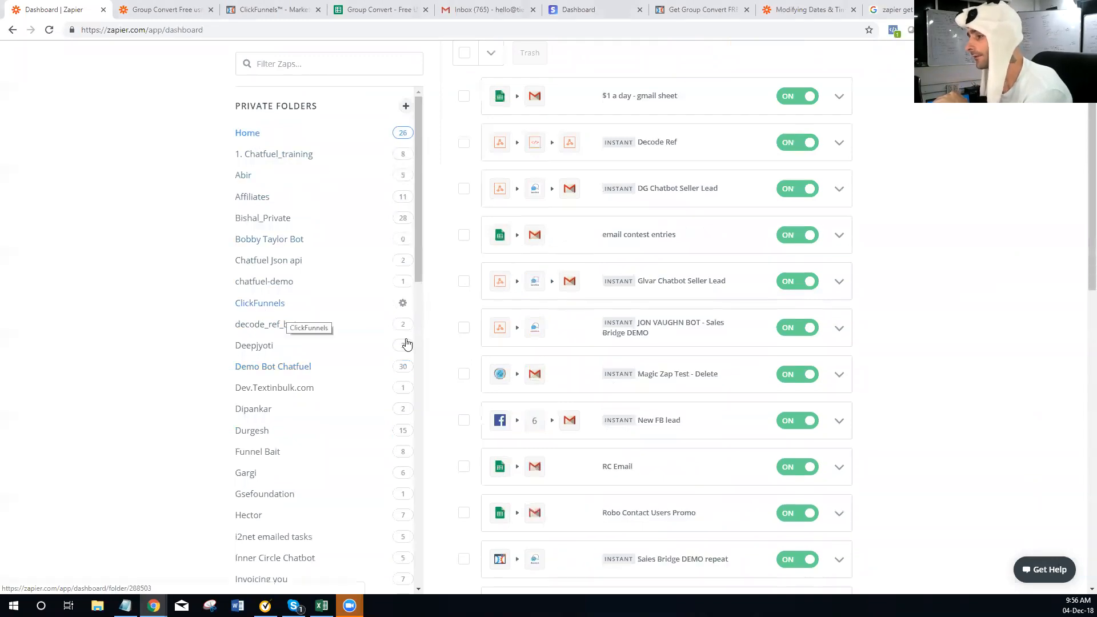
{"action": "left_click", "coordinate": [407, 305]}
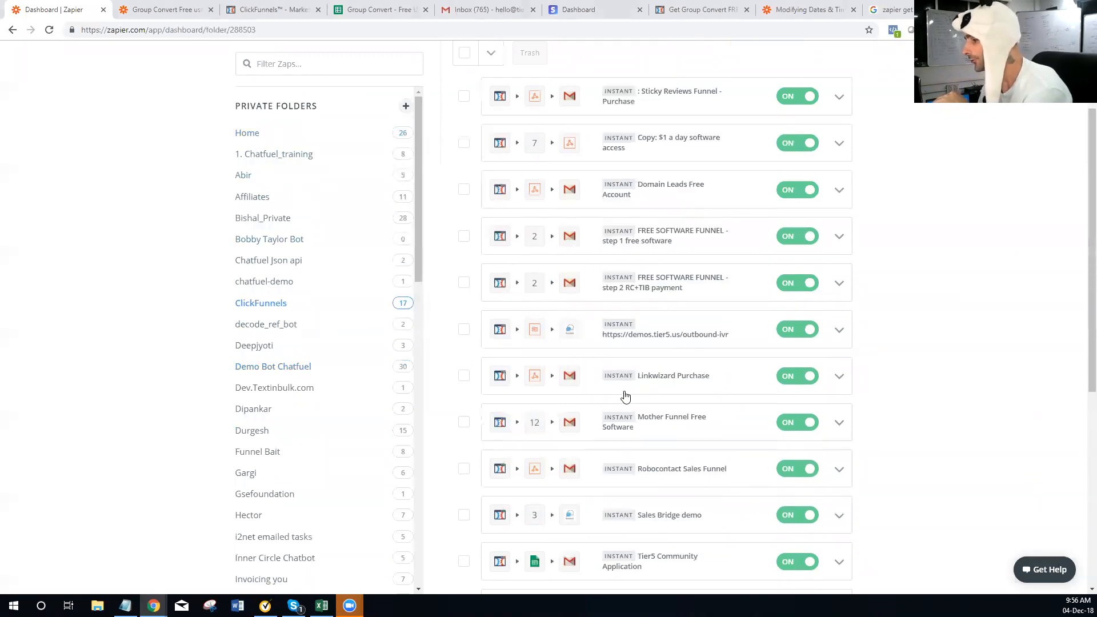
{"action": "scroll", "coordinate": [625, 396], "scroll_direction": "down", "scroll_amount": 1}
{"action": "scroll", "coordinate": [656, 365], "scroll_direction": "down", "scroll_amount": 2}
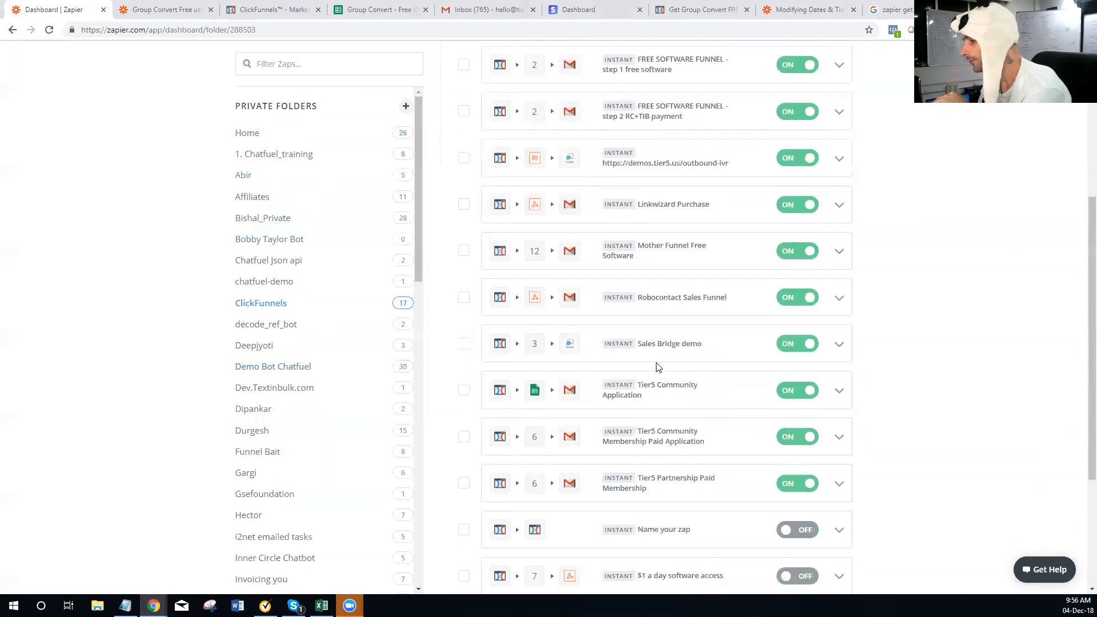
{"action": "scroll", "coordinate": [657, 366], "scroll_direction": "up", "scroll_amount": 5}
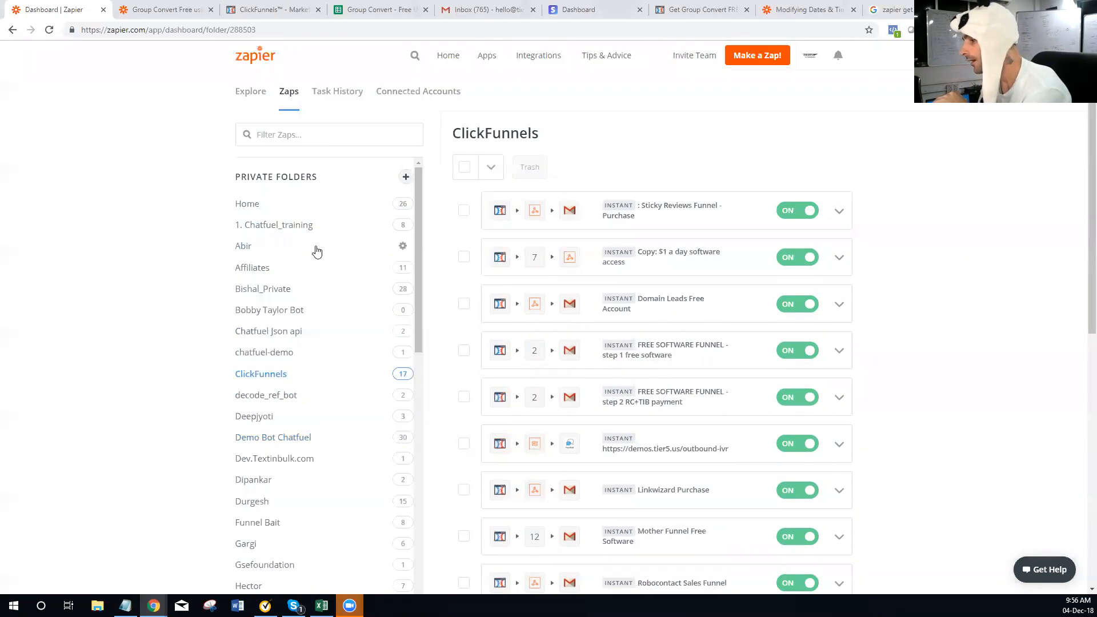
{"action": "scroll", "coordinate": [597, 338], "scroll_direction": "down", "scroll_amount": 1}
Revisit the Home folder's zaps, then return to the ClickFunnels folder's full zap list
{"action": "left_click", "coordinate": [248, 147]}
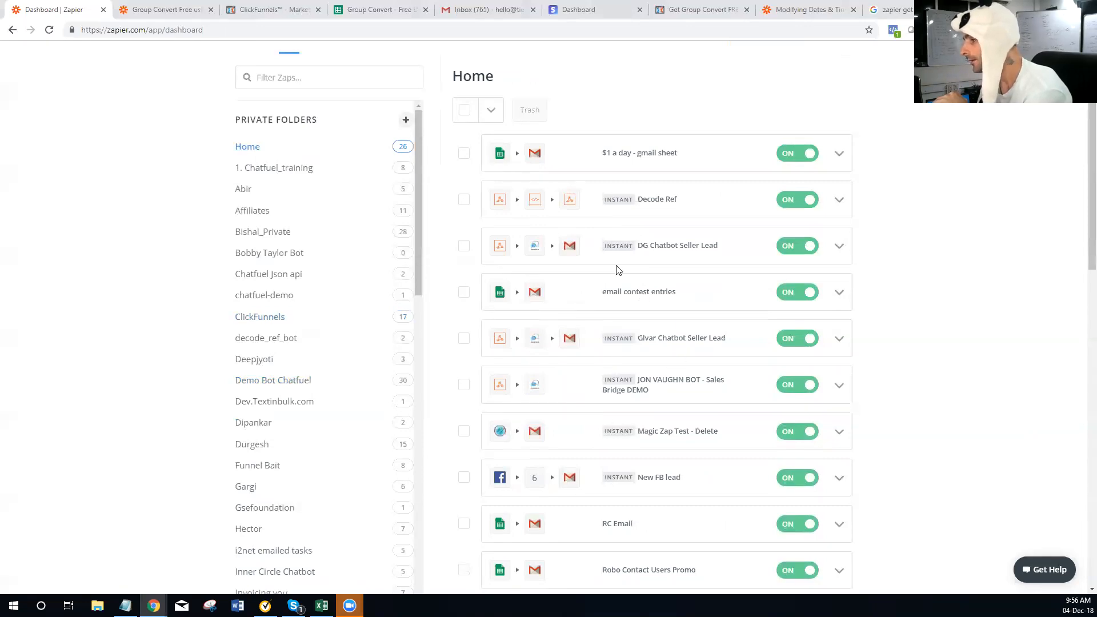
{"action": "scroll", "coordinate": [666, 257], "scroll_direction": "down", "scroll_amount": 3}
{"action": "scroll", "coordinate": [666, 257], "scroll_direction": "up", "scroll_amount": 3}
{"action": "scroll", "coordinate": [664, 251], "scroll_direction": "down", "scroll_amount": 3}
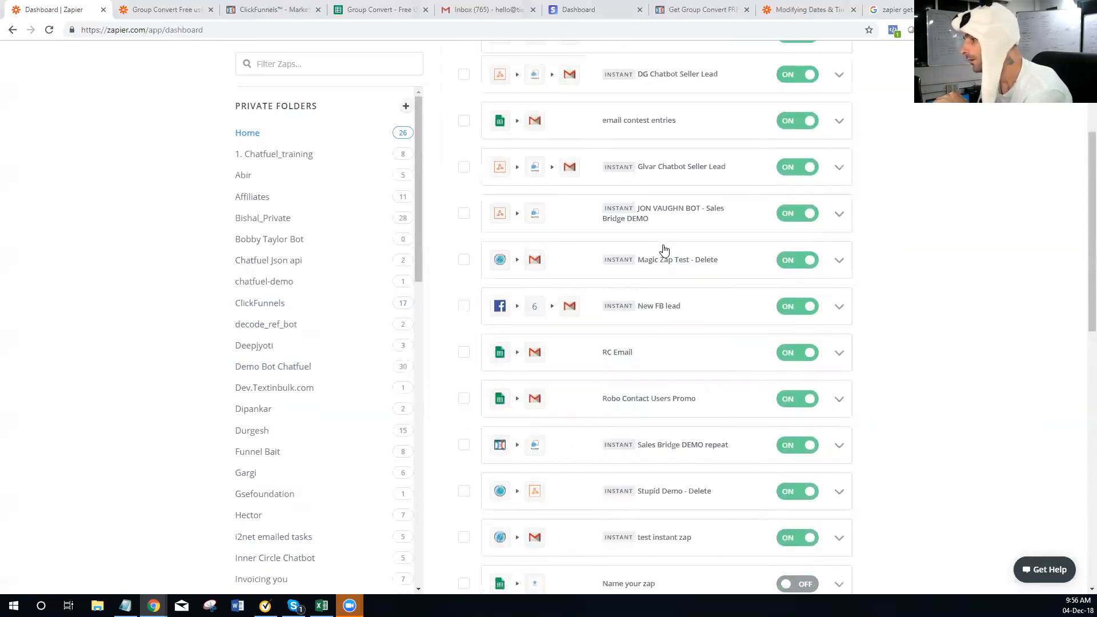
{"action": "scroll", "coordinate": [664, 251], "scroll_direction": "down", "scroll_amount": 5}
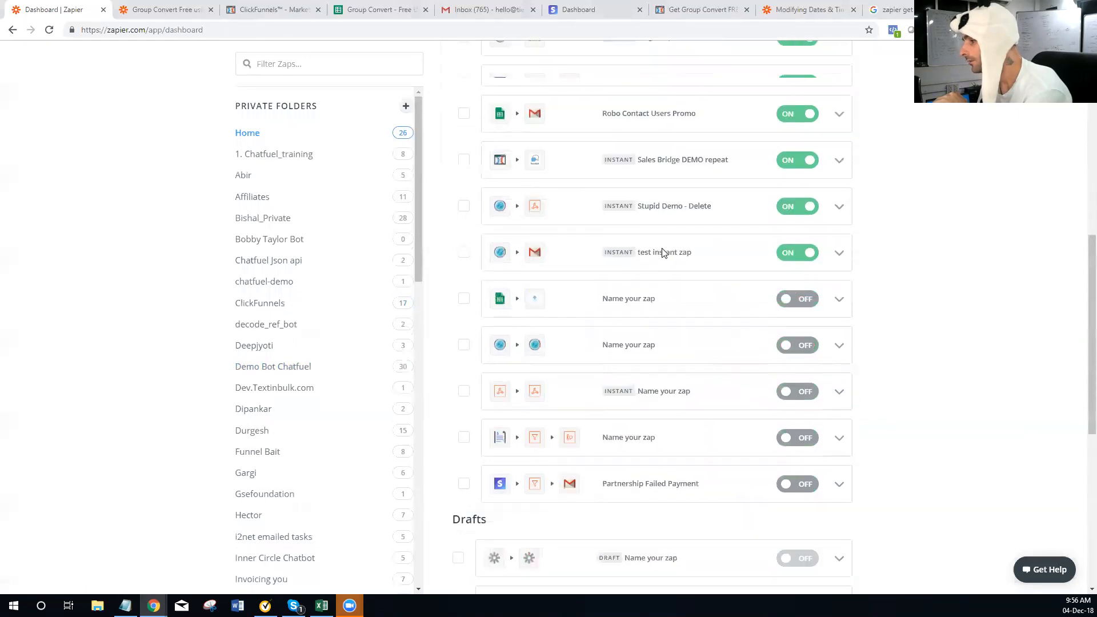
{"action": "scroll", "coordinate": [656, 256], "scroll_direction": "up", "scroll_amount": 4}
{"action": "left_click", "coordinate": [262, 304]}
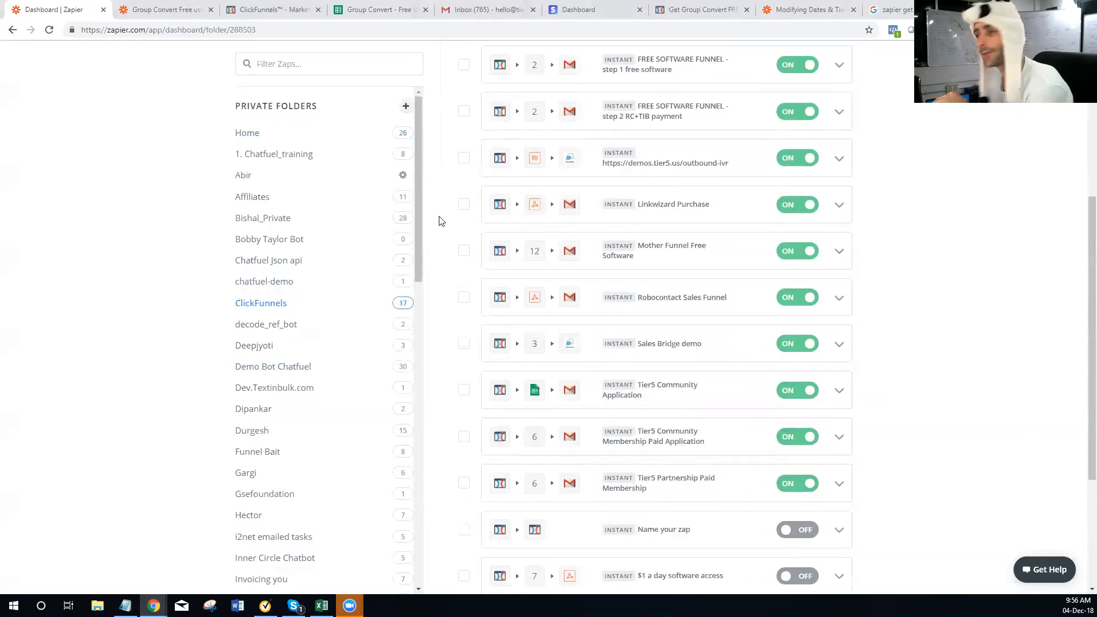
{"action": "scroll", "coordinate": [614, 289], "scroll_direction": "up", "scroll_amount": 3}
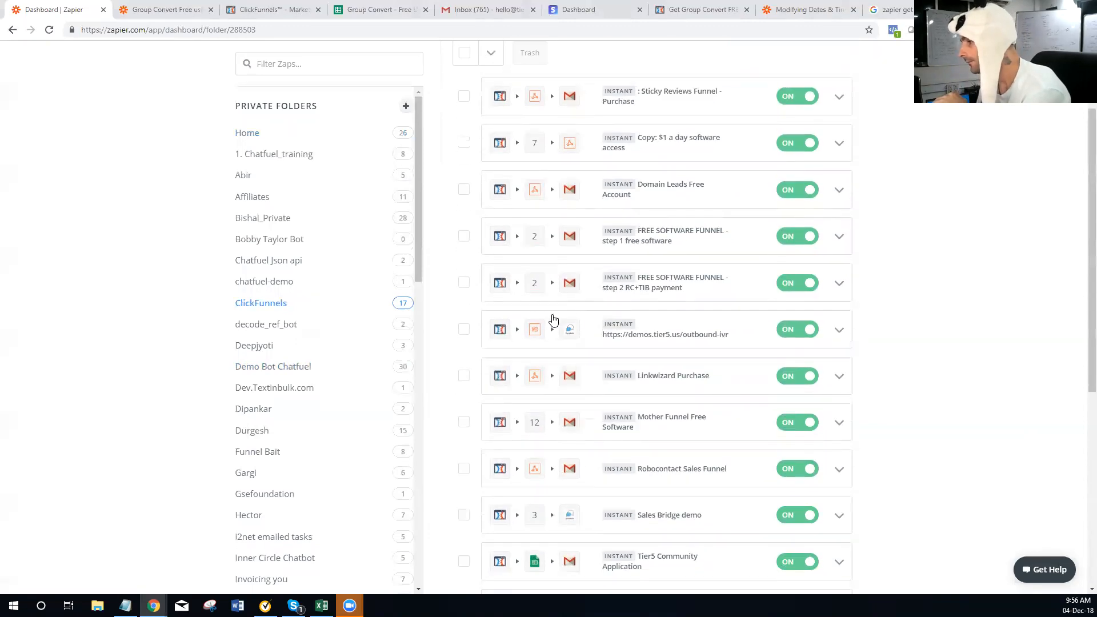
{"action": "scroll", "coordinate": [578, 318], "scroll_direction": "up", "scroll_amount": 2}
{"action": "scroll", "coordinate": [590, 302], "scroll_direction": "down", "scroll_amount": 6}
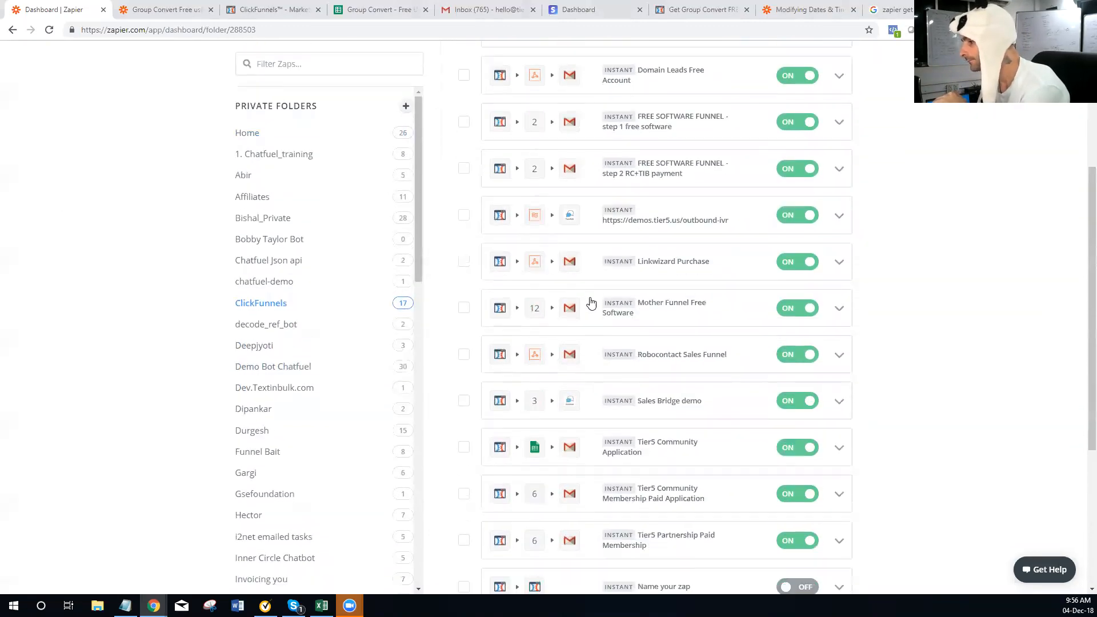
{"action": "scroll", "coordinate": [591, 303], "scroll_direction": "down", "scroll_amount": 3}
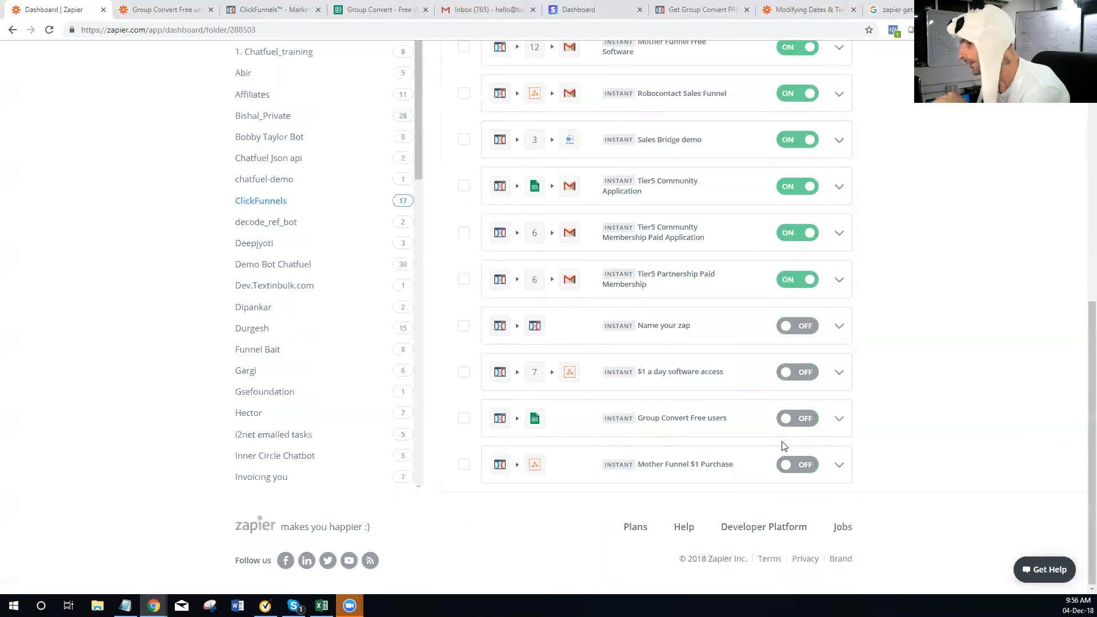
Open the Group Convert Free users zap and add a new Action/Search step
{"action": "left_click", "coordinate": [675, 427]}
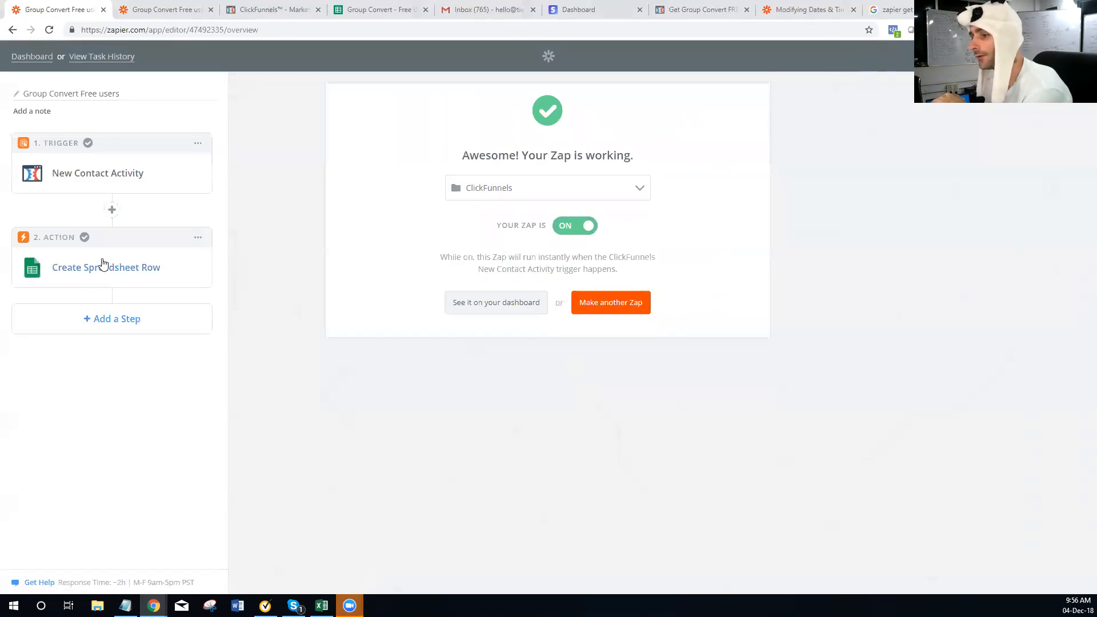
{"action": "left_click", "coordinate": [102, 323]}
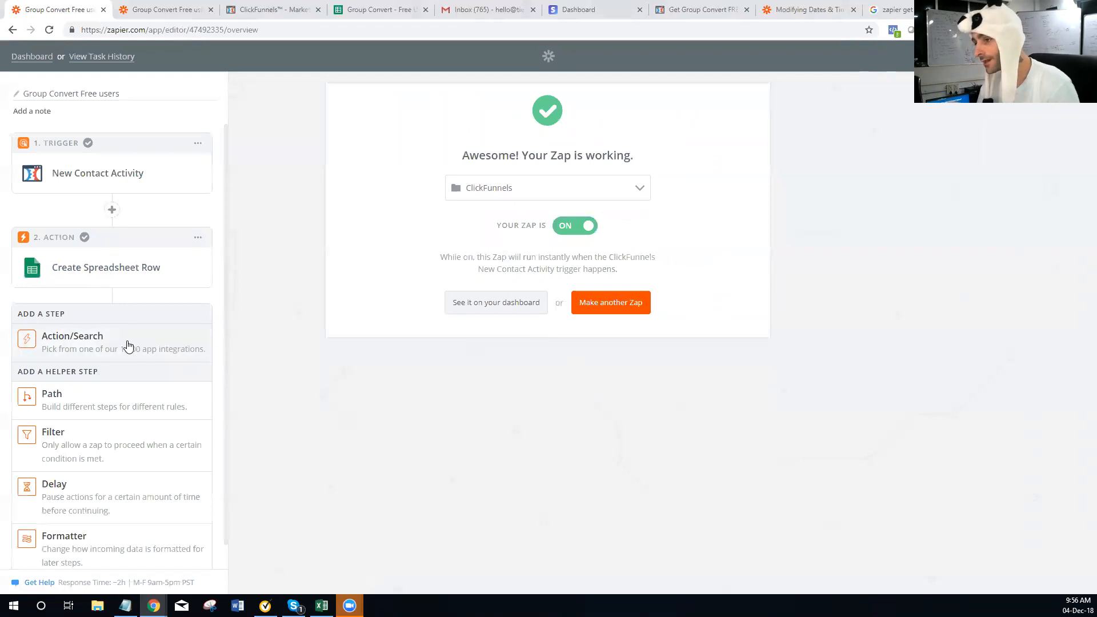
{"action": "left_click", "coordinate": [126, 346]}
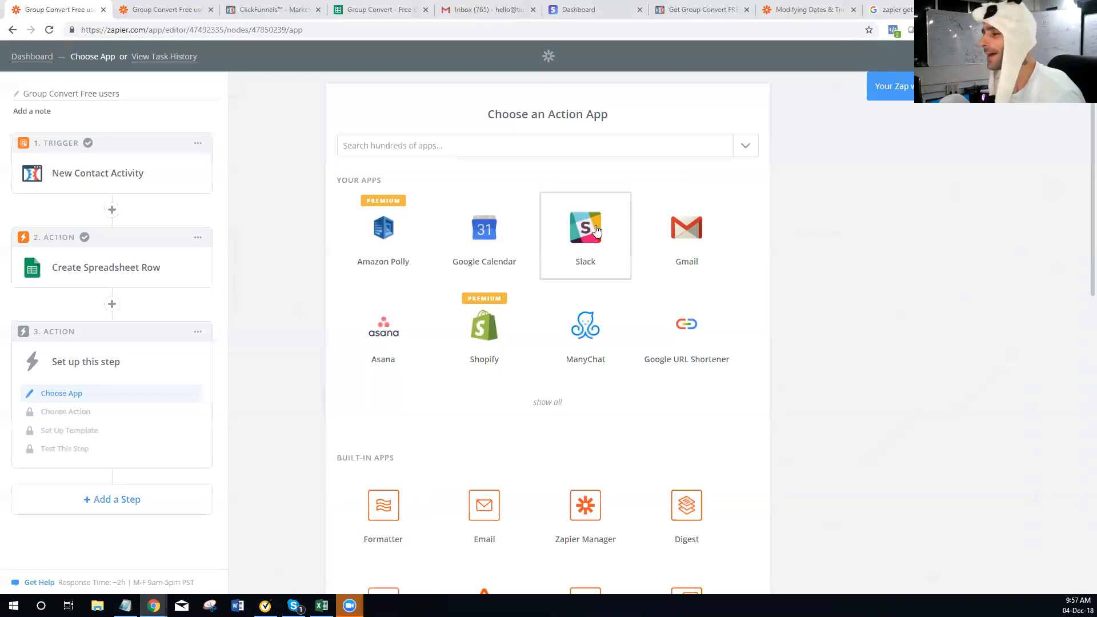
Find Formatter among the Built-in Apps and use it for step 3
{"action": "scroll", "coordinate": [534, 256], "scroll_direction": "down", "scroll_amount": 2}
{"action": "scroll", "coordinate": [455, 314], "scroll_direction": "down", "scroll_amount": 1}
{"action": "scroll", "coordinate": [666, 352], "scroll_direction": "down", "scroll_amount": 4}
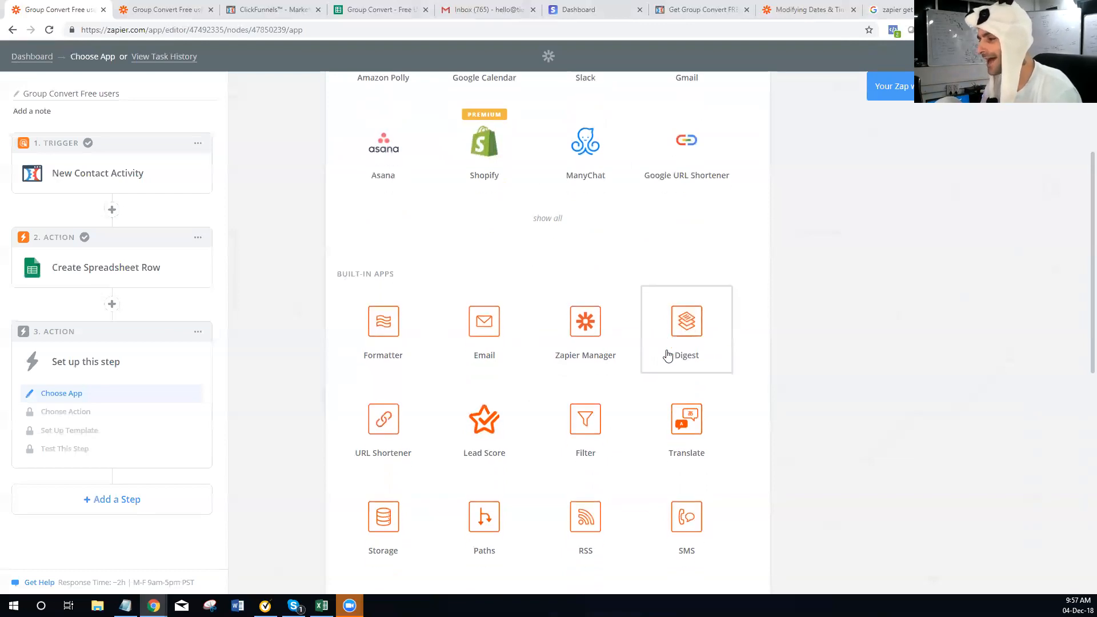
{"action": "scroll", "coordinate": [661, 352], "scroll_direction": "down", "scroll_amount": 1}
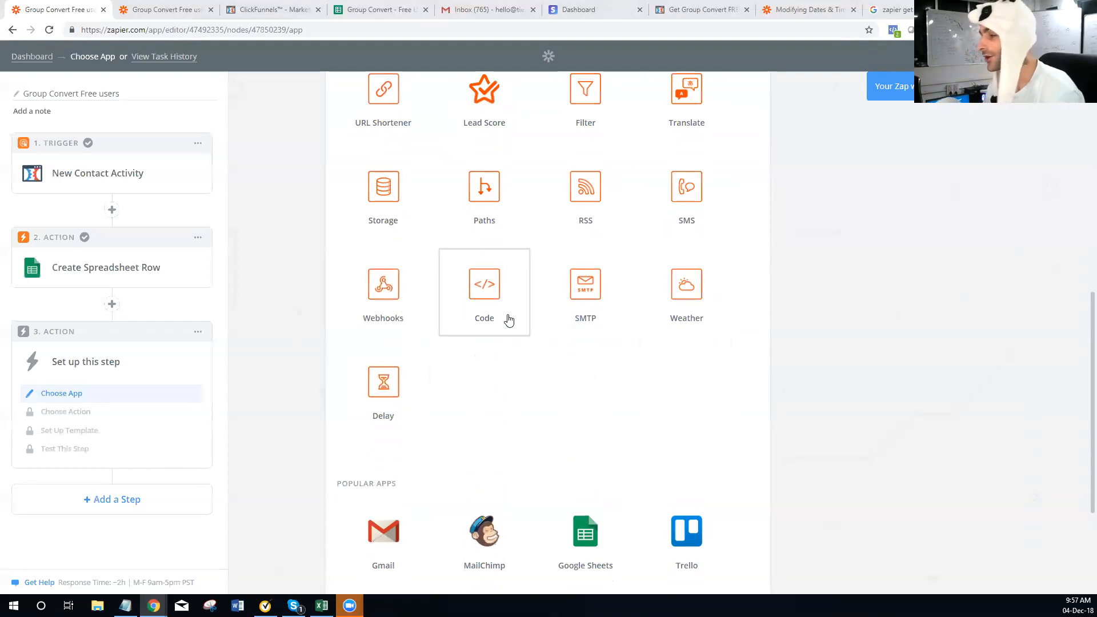
{"action": "scroll", "coordinate": [508, 319], "scroll_direction": "up", "scroll_amount": 1}
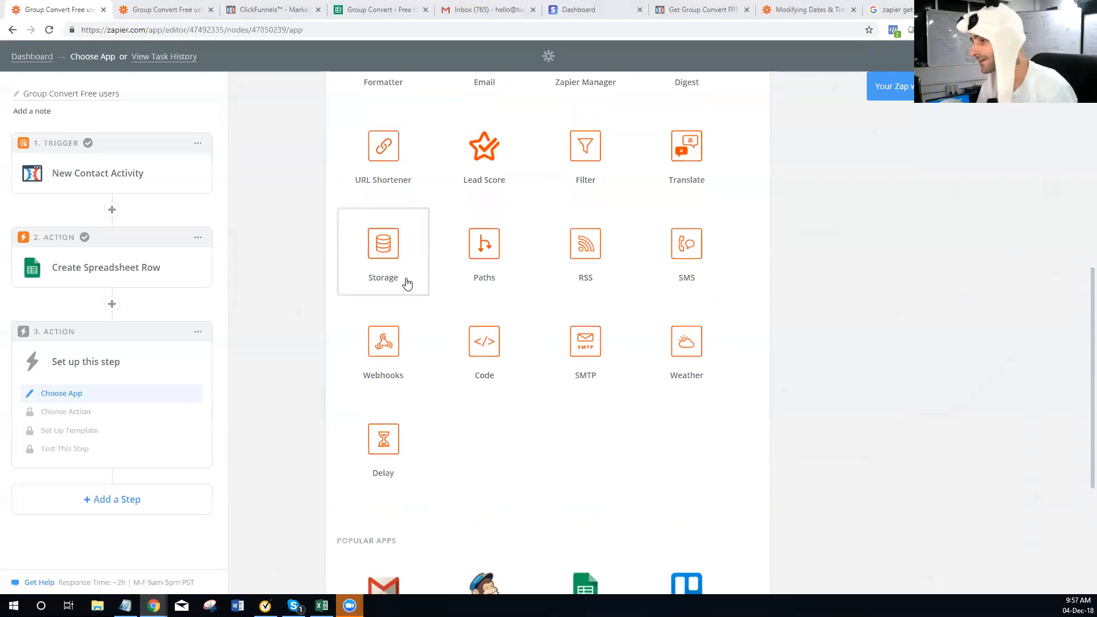
{"action": "scroll", "coordinate": [405, 286], "scroll_direction": "up", "scroll_amount": 2}
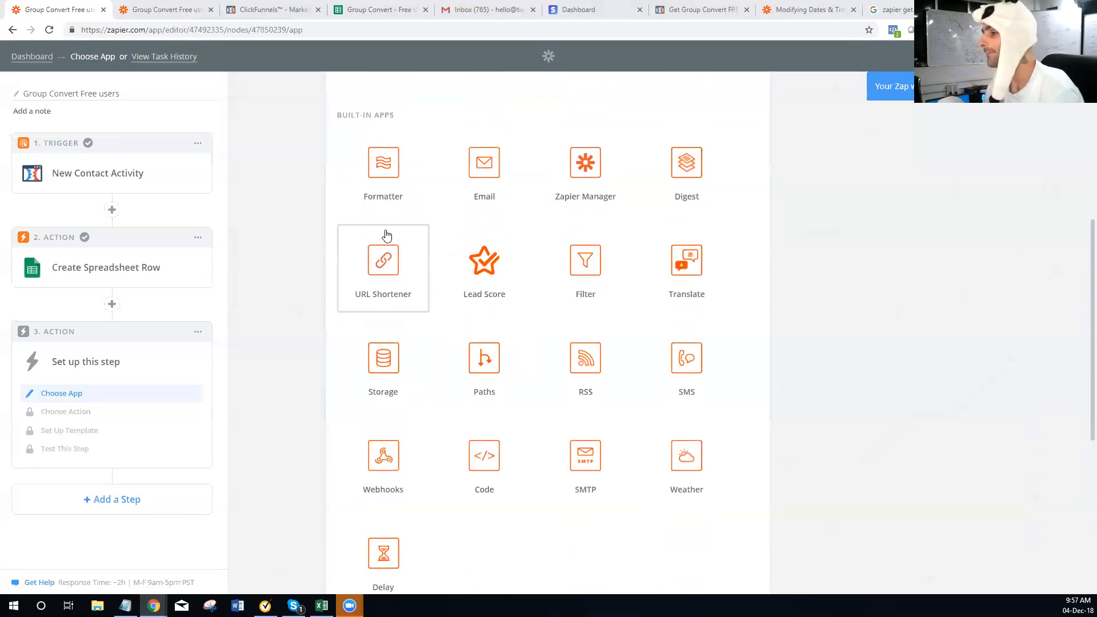
{"action": "left_click", "coordinate": [379, 180]}
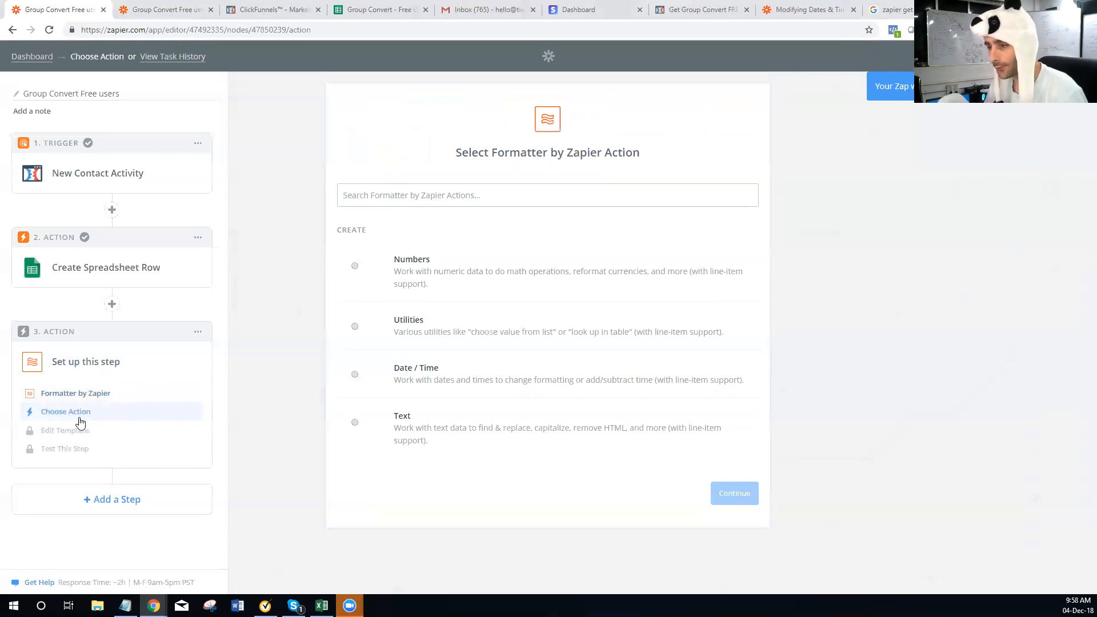
Choose the Numbers action for the Formatter step and save it
{"action": "left_click", "coordinate": [358, 279]}
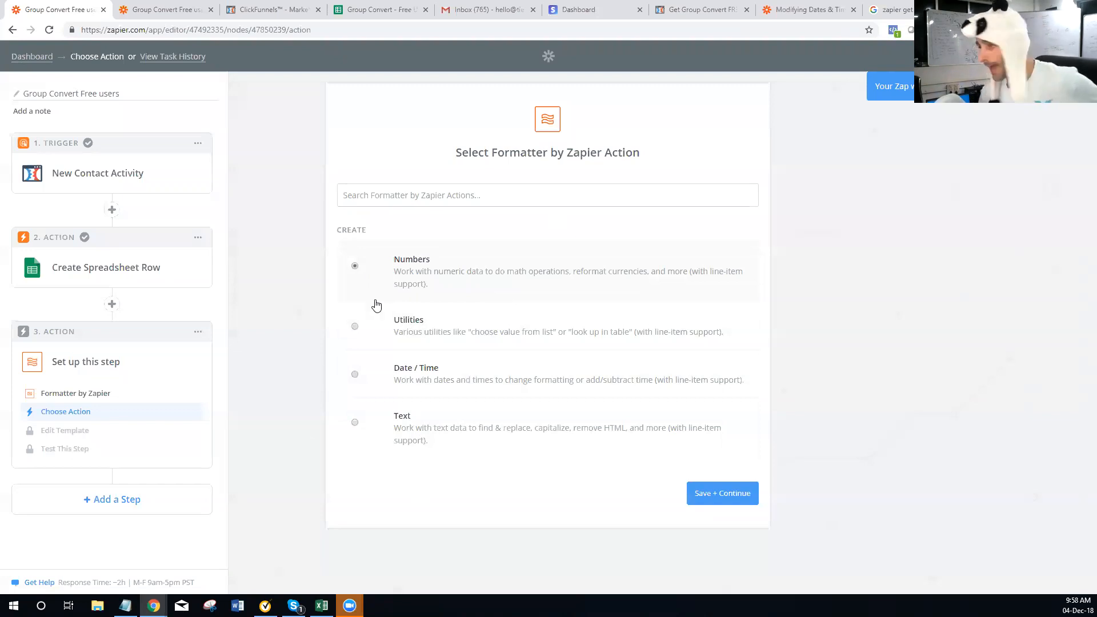
{"action": "left_click", "coordinate": [714, 495]}
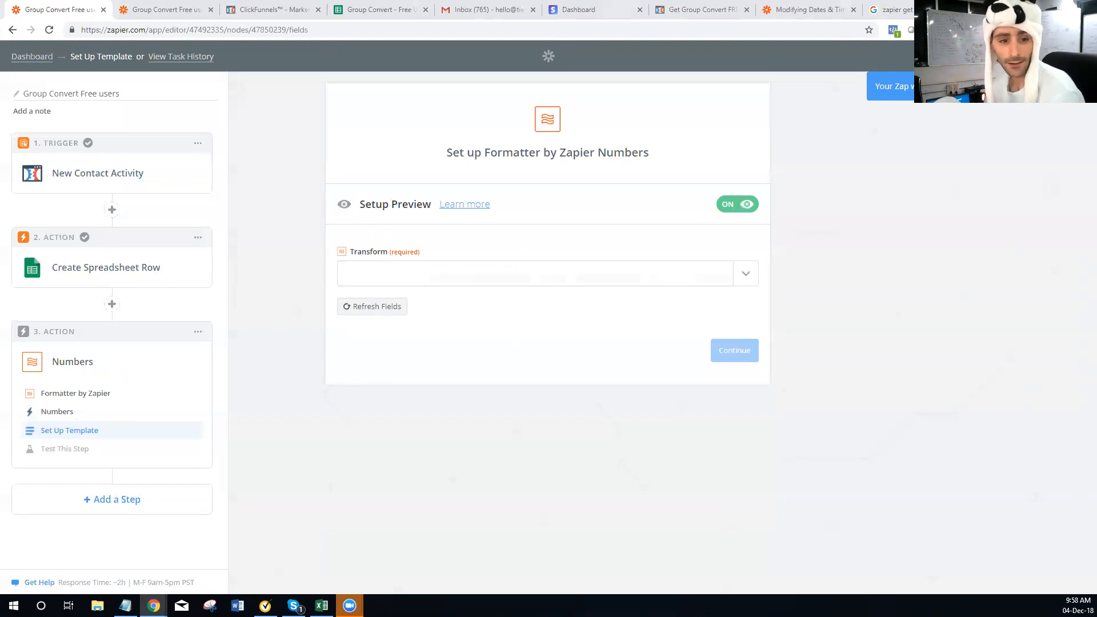
Set Transform to Format Currency and review the Input and currency fields below
{"action": "left_click", "coordinate": [445, 275]}
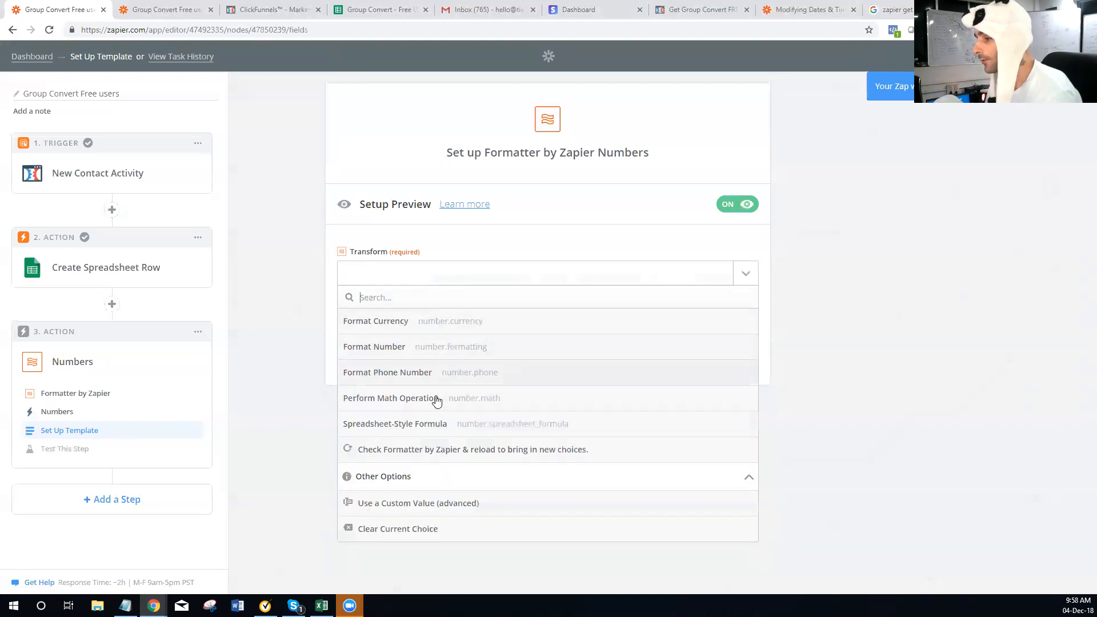
{"action": "left_click", "coordinate": [389, 323]}
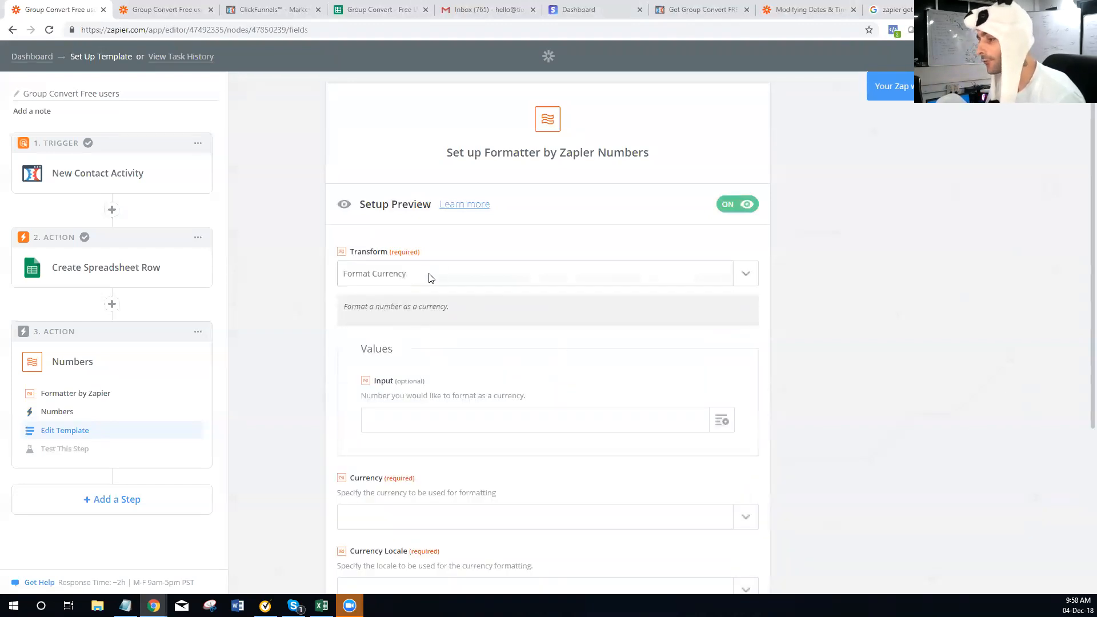
{"action": "scroll", "coordinate": [430, 279], "scroll_direction": "down", "scroll_amount": 3}
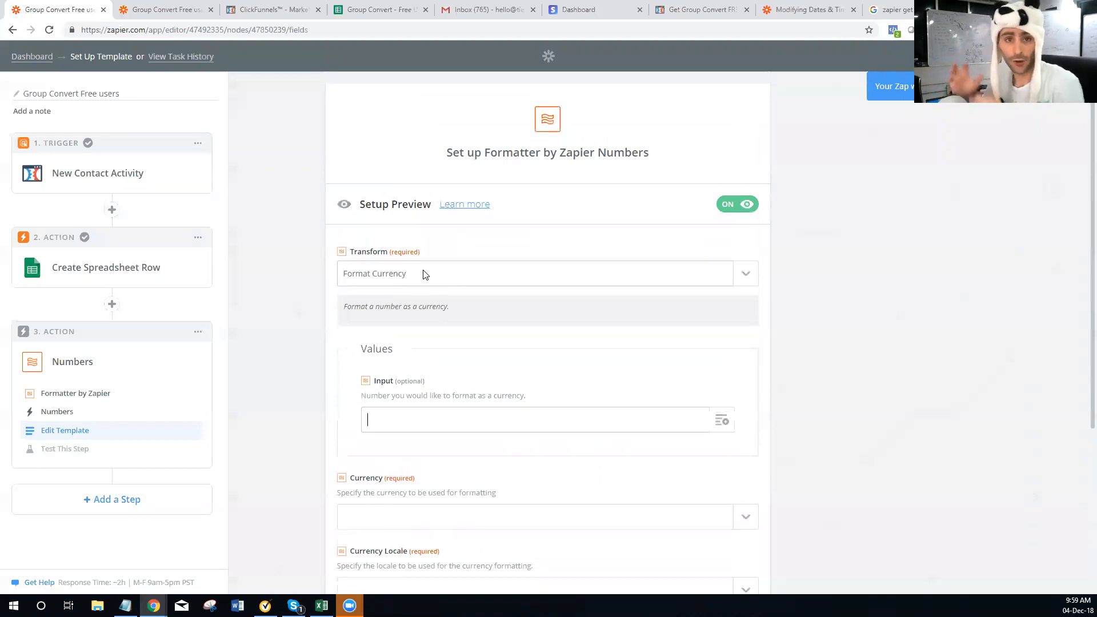
{"action": "scroll", "coordinate": [365, 285], "scroll_direction": "down", "scroll_amount": 3}
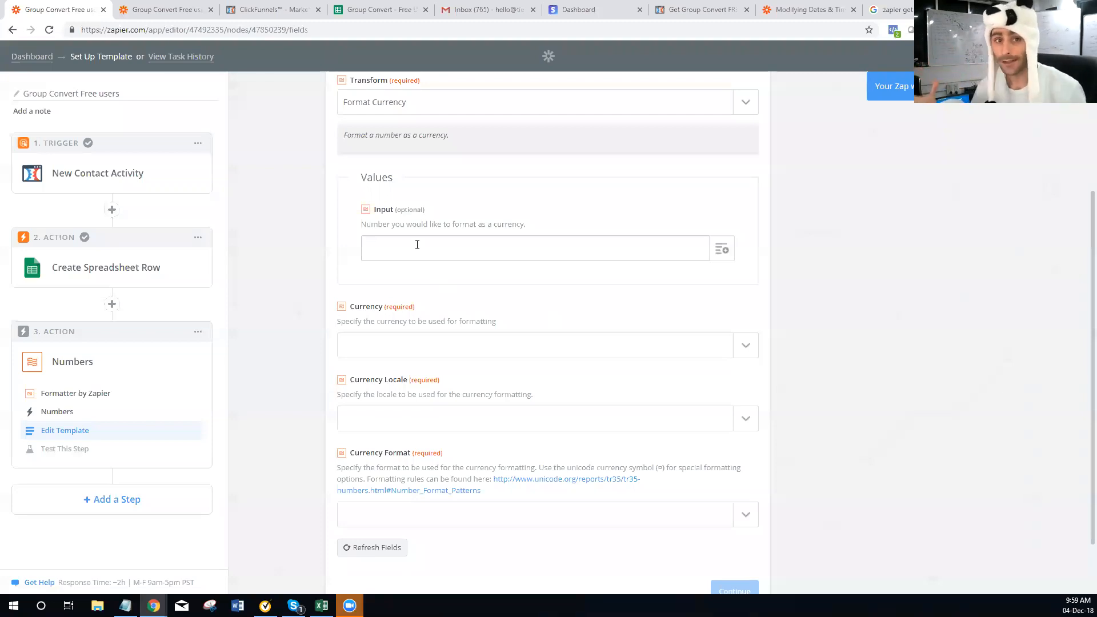
{"action": "scroll", "coordinate": [429, 269], "scroll_direction": "down", "scroll_amount": 1}
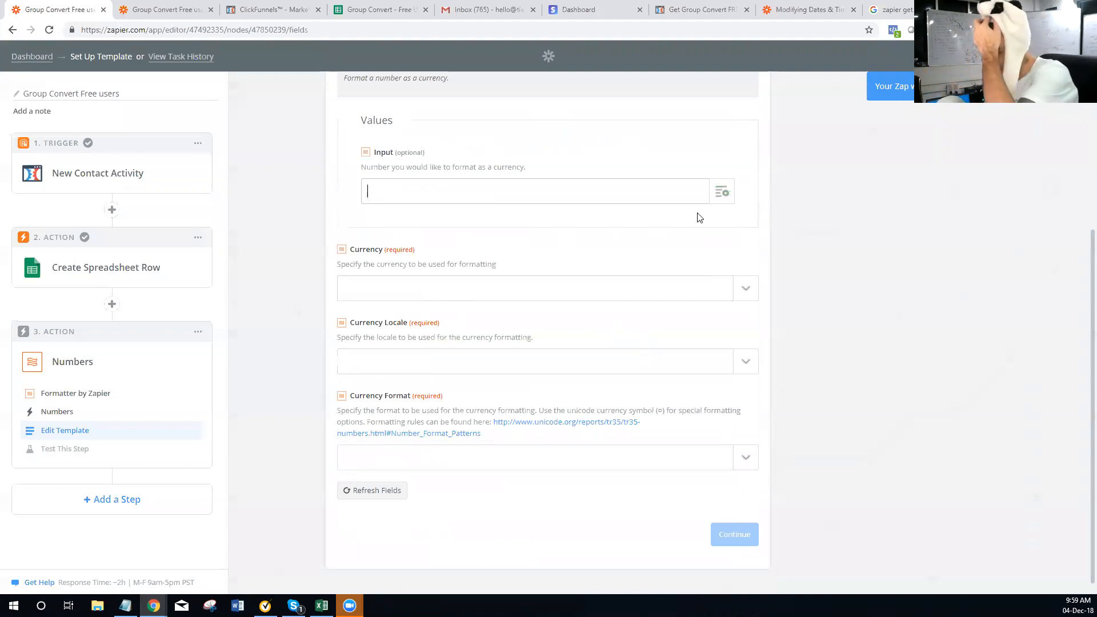
Map the New Contact Activity trigger's Page ID into the Input field
{"action": "left_click", "coordinate": [720, 192]}
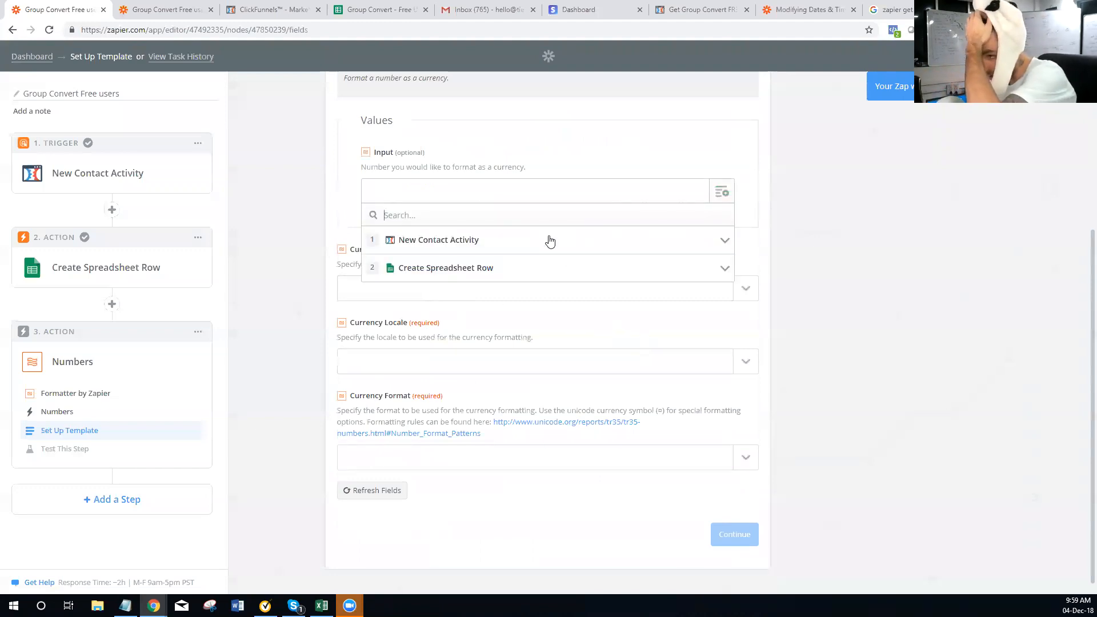
{"action": "left_click", "coordinate": [455, 252]}
{"action": "scroll", "coordinate": [462, 318], "scroll_direction": "down", "scroll_amount": 2}
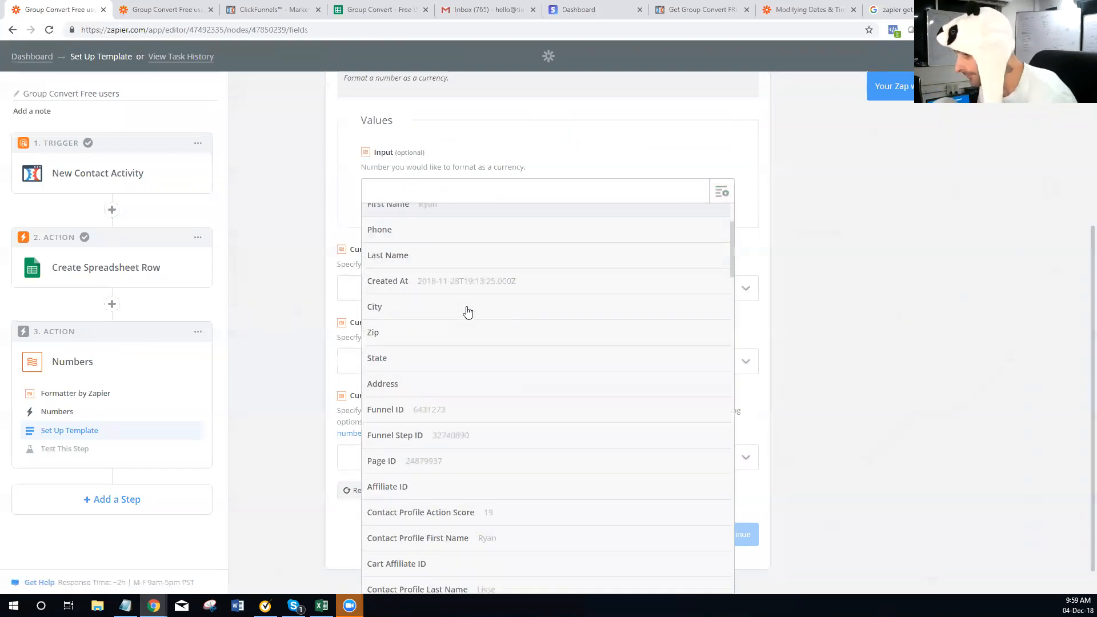
{"action": "left_click", "coordinate": [407, 461]}
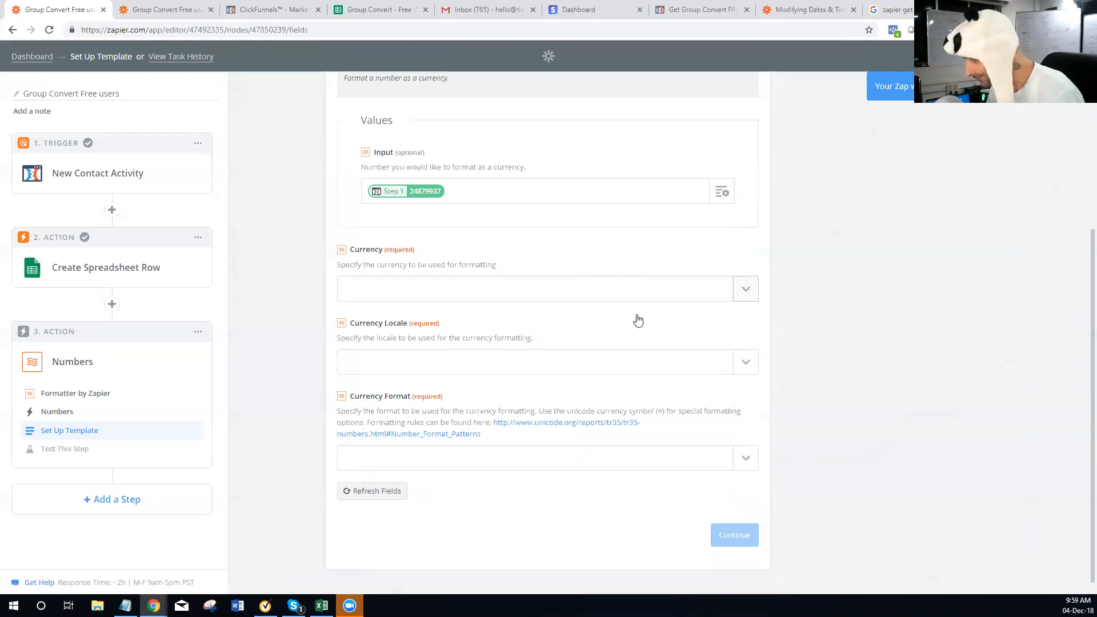
Set the Currency to Australian Dollar
{"action": "left_click", "coordinate": [643, 294]}
{"action": "scroll", "coordinate": [461, 411], "scroll_direction": "down", "scroll_amount": 15}
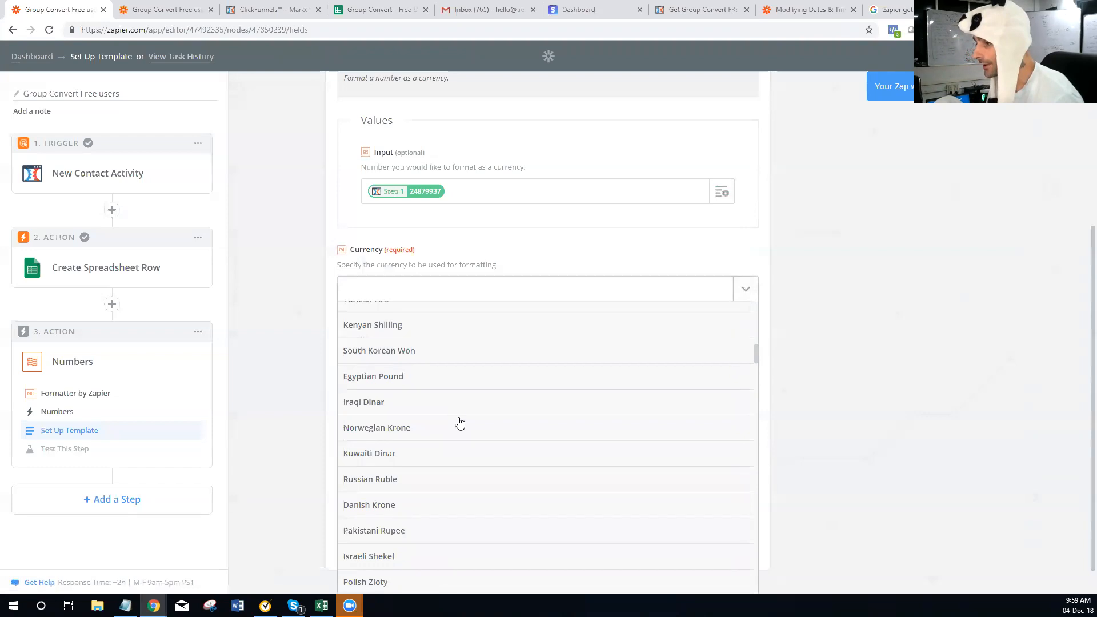
{"action": "scroll", "coordinate": [461, 434], "scroll_direction": "up", "scroll_amount": 9}
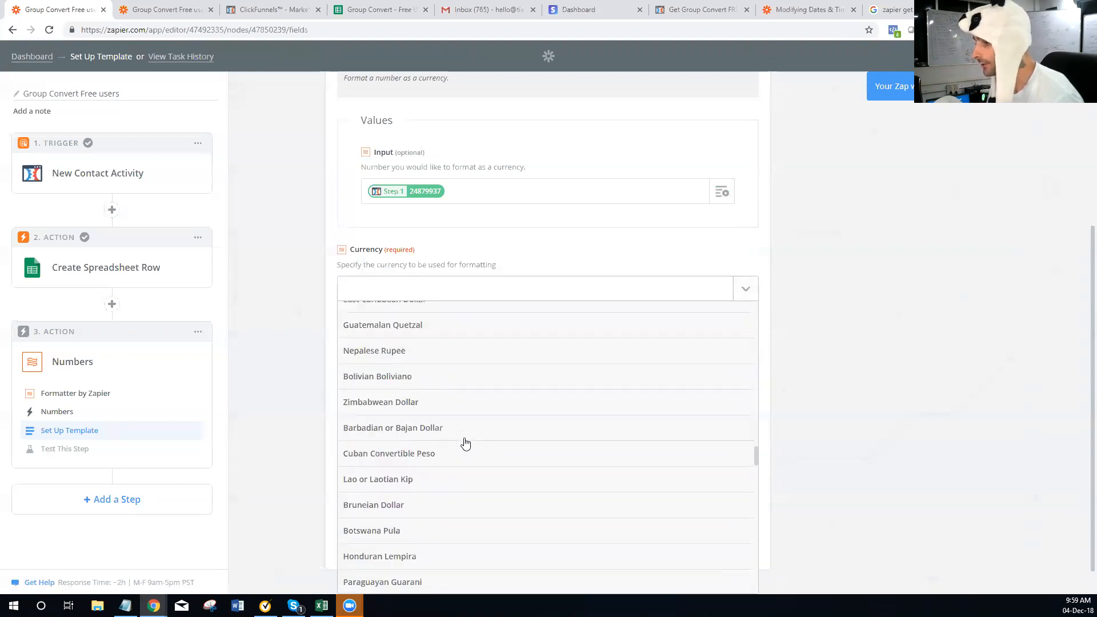
{"action": "scroll", "coordinate": [460, 446], "scroll_direction": "up", "scroll_amount": 9}
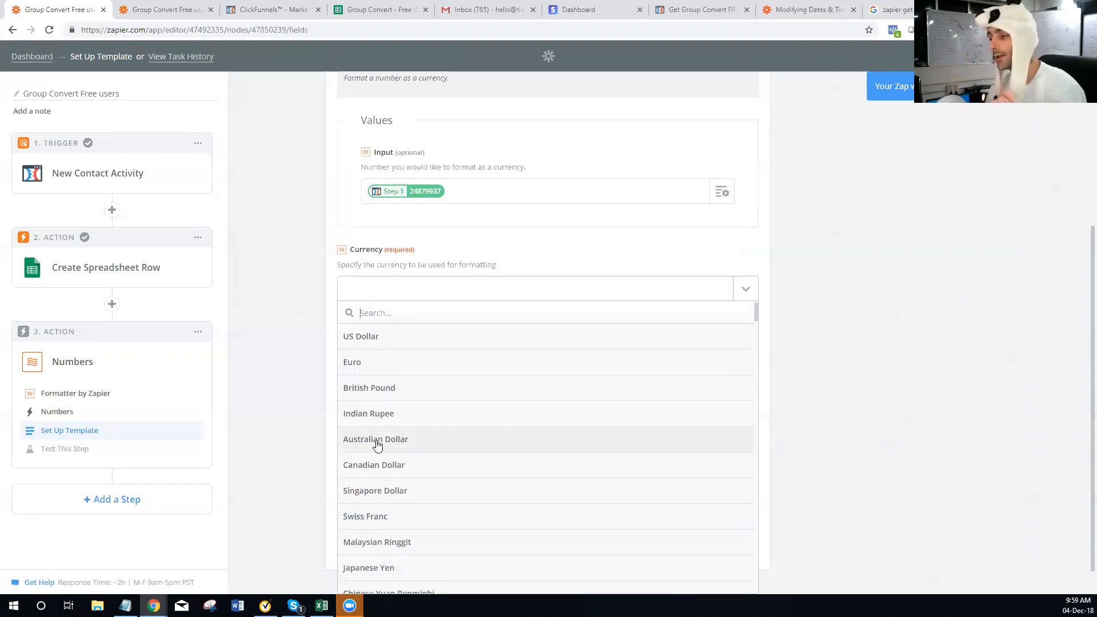
{"action": "left_click", "coordinate": [377, 445]}
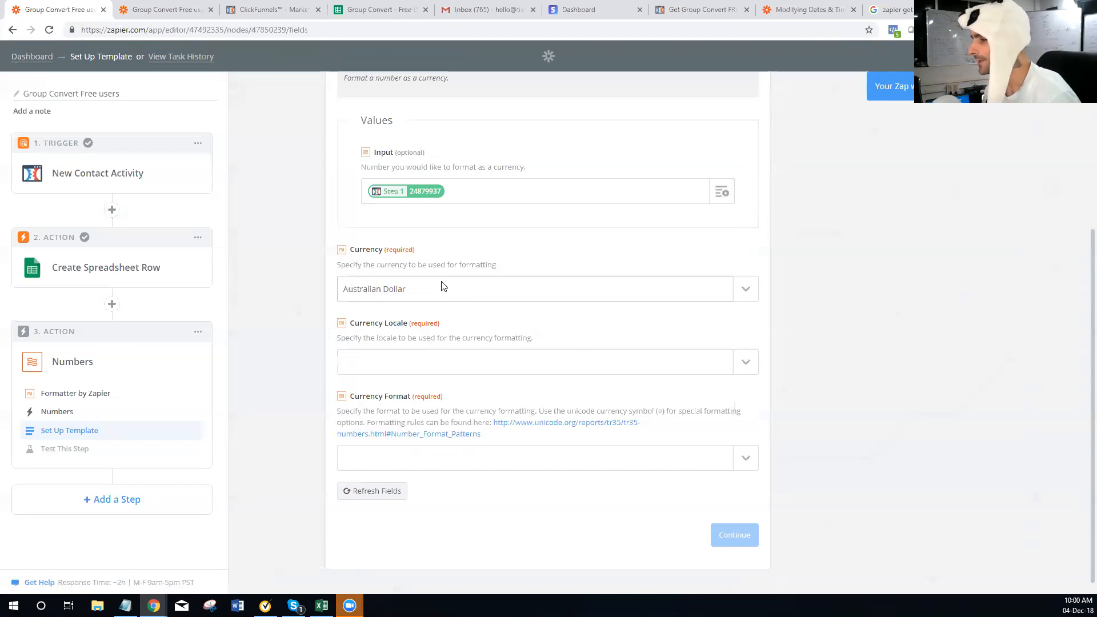
{"action": "left_click_drag", "start_coordinate": [340, 338], "coordinate": [516, 340]}
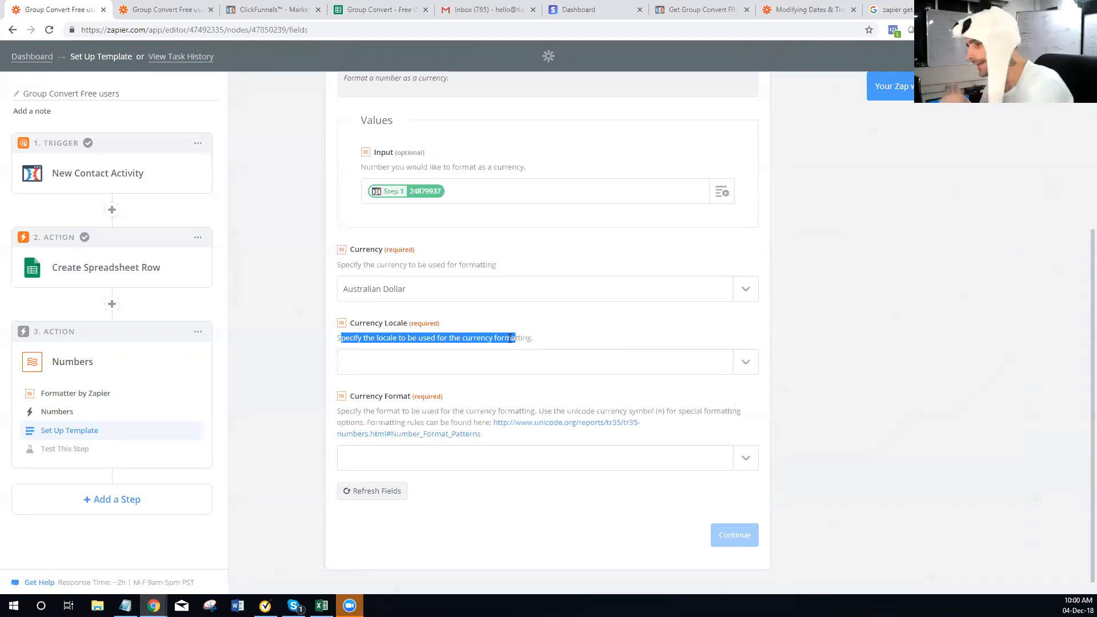
Set the Currency Locale to English (United States)
{"action": "left_click", "coordinate": [553, 362]}
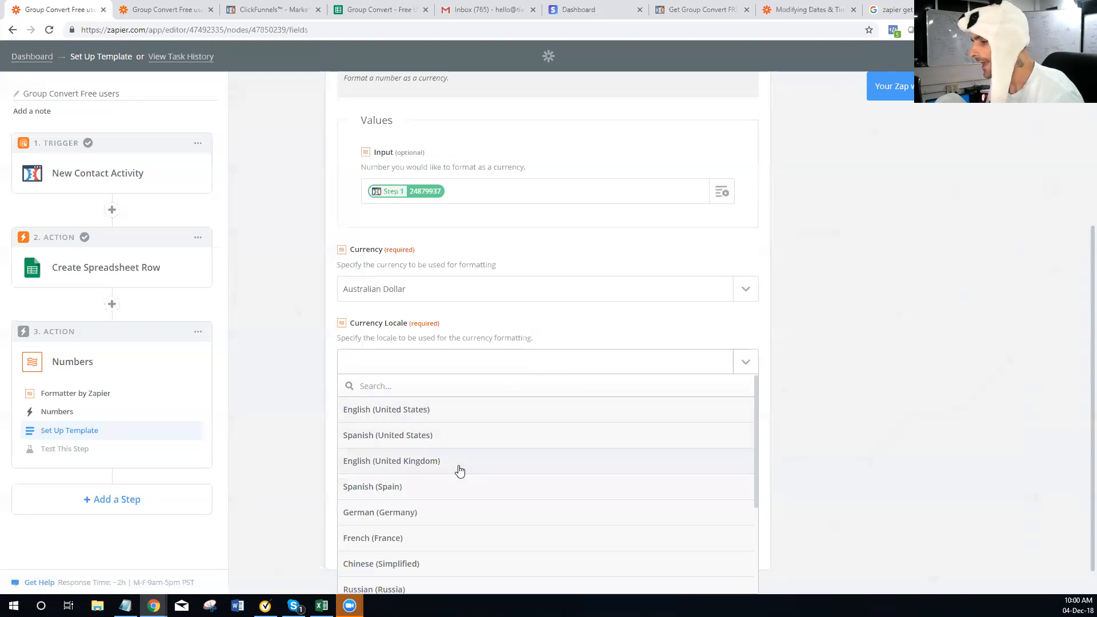
{"action": "scroll", "coordinate": [458, 470], "scroll_direction": "down", "scroll_amount": 2}
{"action": "scroll", "coordinate": [458, 470], "scroll_direction": "up", "scroll_amount": 3}
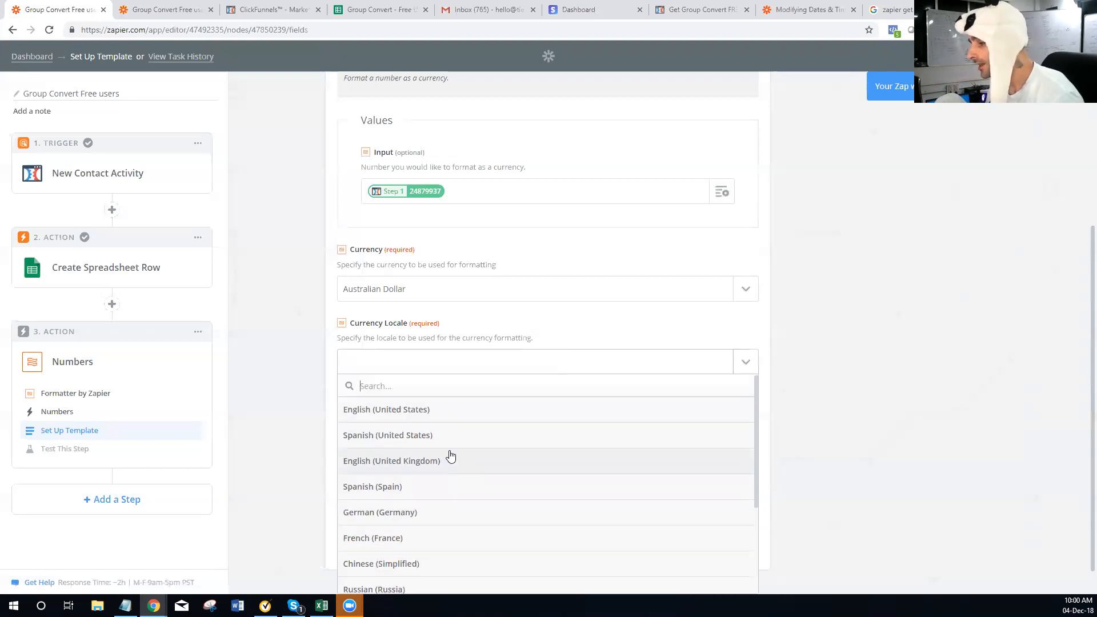
{"action": "left_click", "coordinate": [411, 419]}
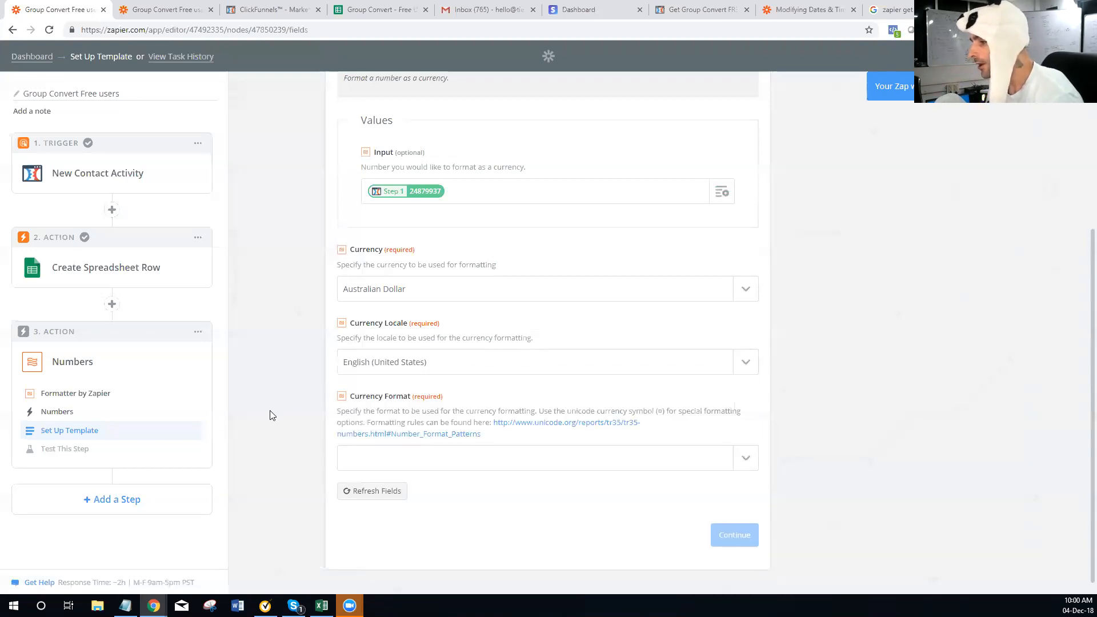
Try a custom Currency Format value and consult the help article on custom values
{"action": "left_click", "coordinate": [580, 445]}
{"action": "scroll", "coordinate": [552, 409], "scroll_direction": "down", "scroll_amount": 1}
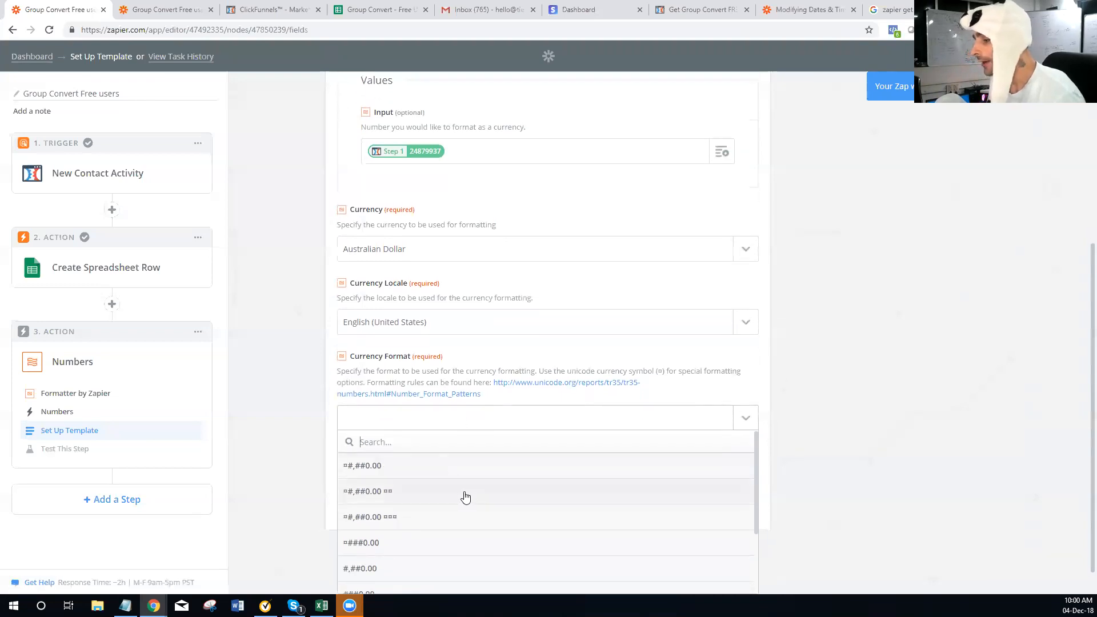
{"action": "scroll", "coordinate": [465, 497], "scroll_direction": "down", "scroll_amount": 2}
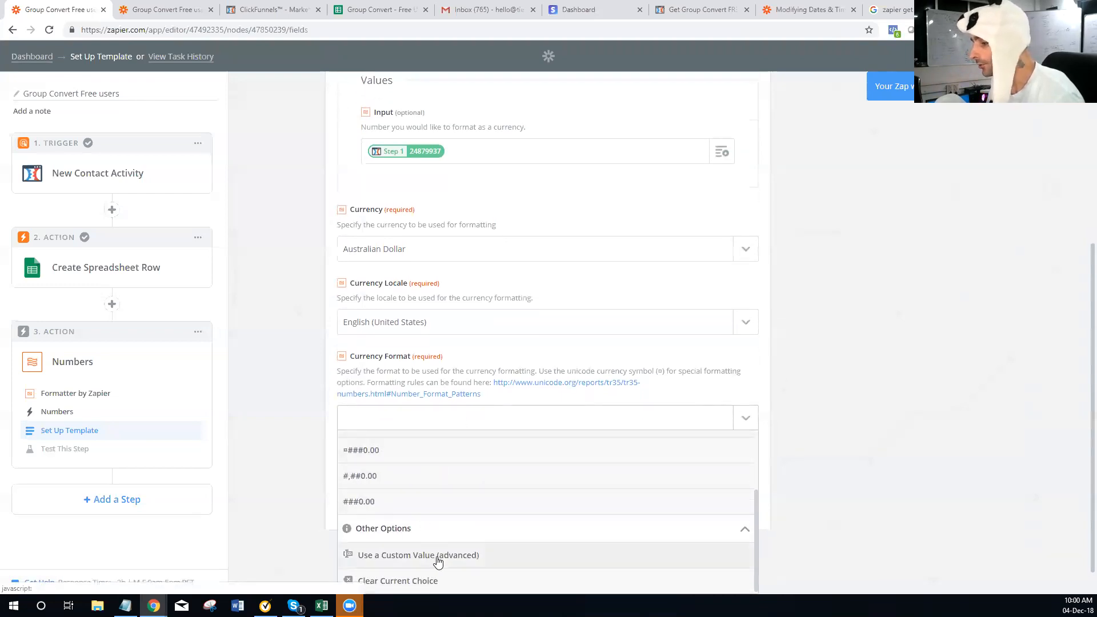
{"action": "left_click", "coordinate": [401, 560]}
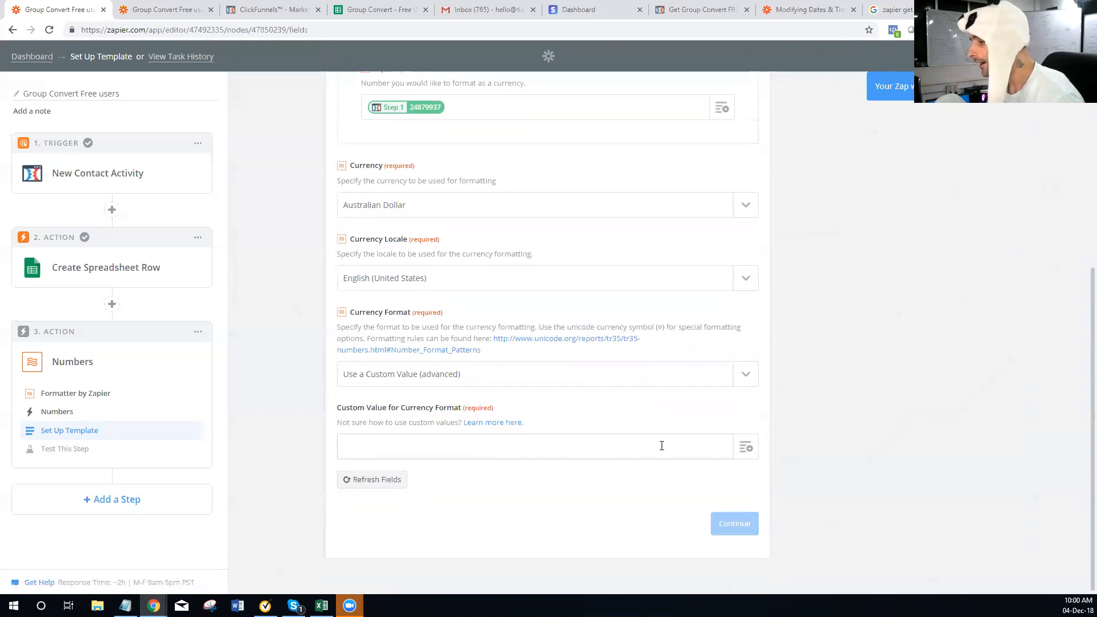
{"action": "left_click", "coordinate": [742, 450]}
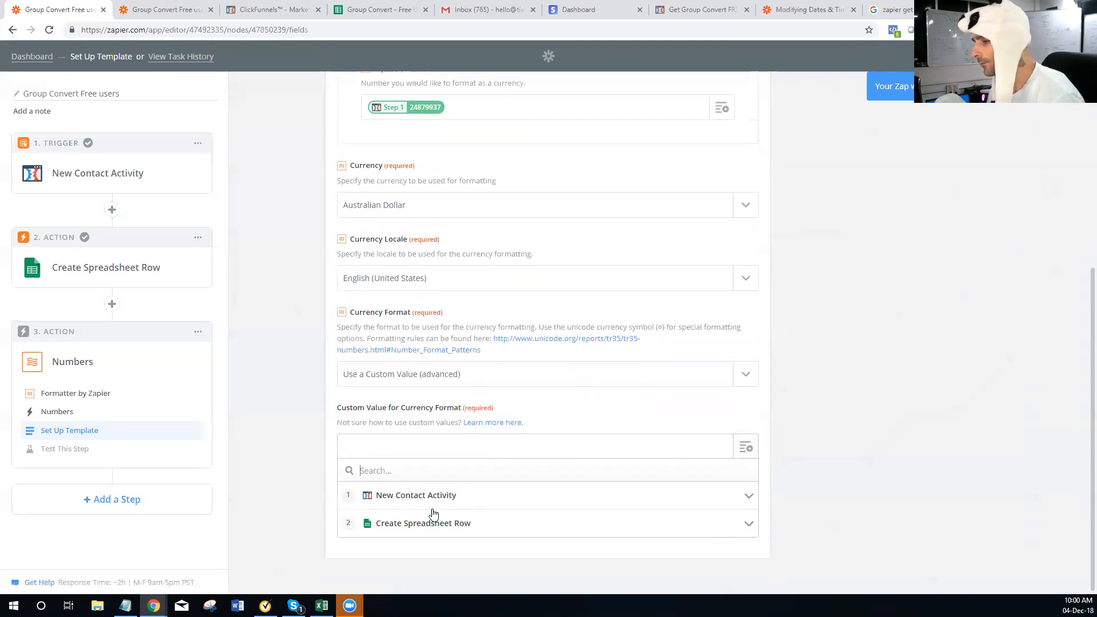
{"action": "left_click", "coordinate": [493, 423]}
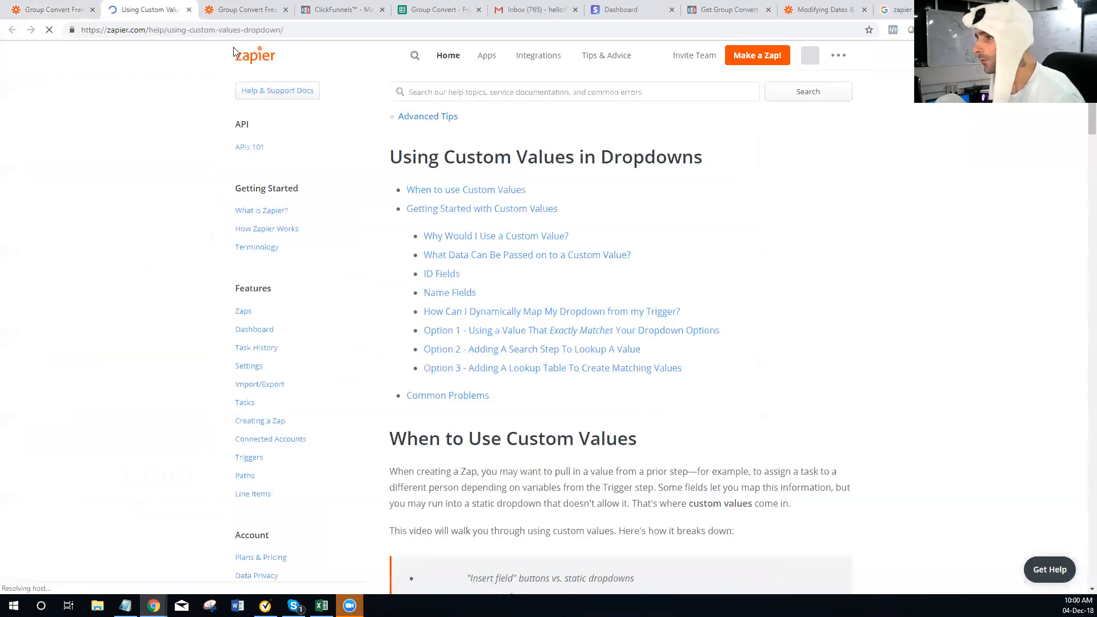
{"action": "scroll", "coordinate": [492, 331], "scroll_direction": "down", "scroll_amount": 4}
{"action": "scroll", "coordinate": [492, 354], "scroll_direction": "up", "scroll_amount": 3}
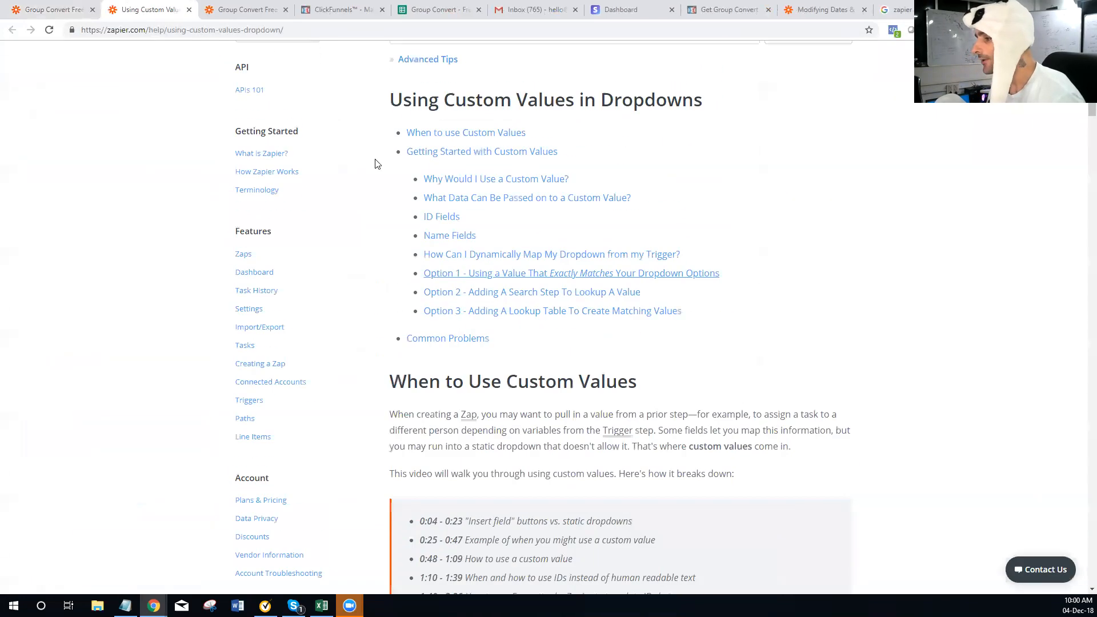
{"action": "left_click", "coordinate": [189, 10]}
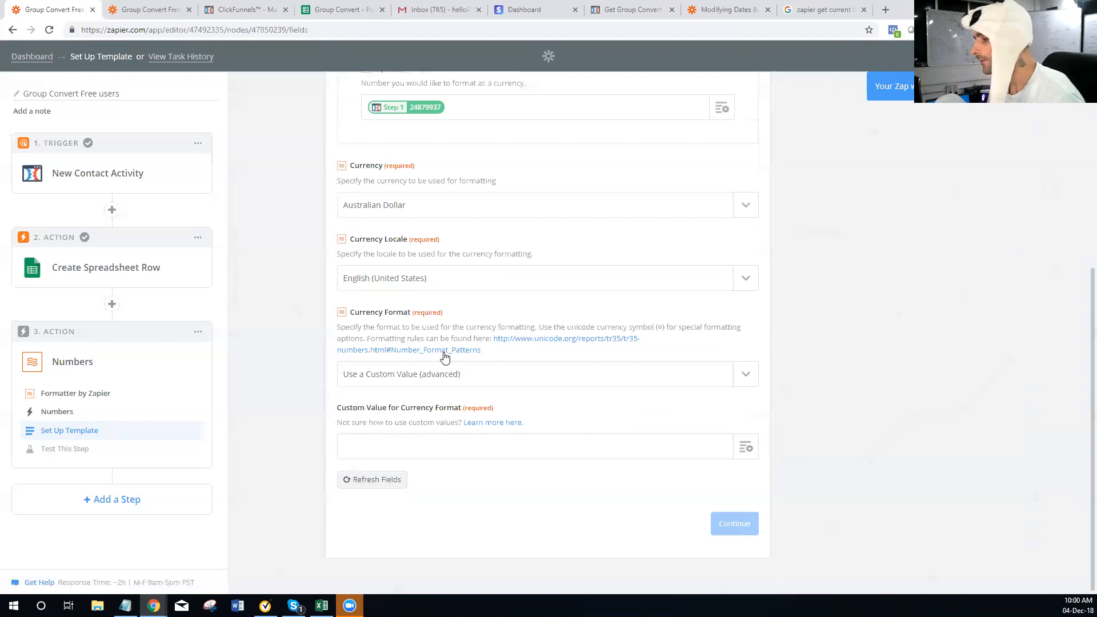
Set Currency Format to ¤#,##0.00 ¤¤ and continue to testing
{"action": "left_click", "coordinate": [638, 446]}
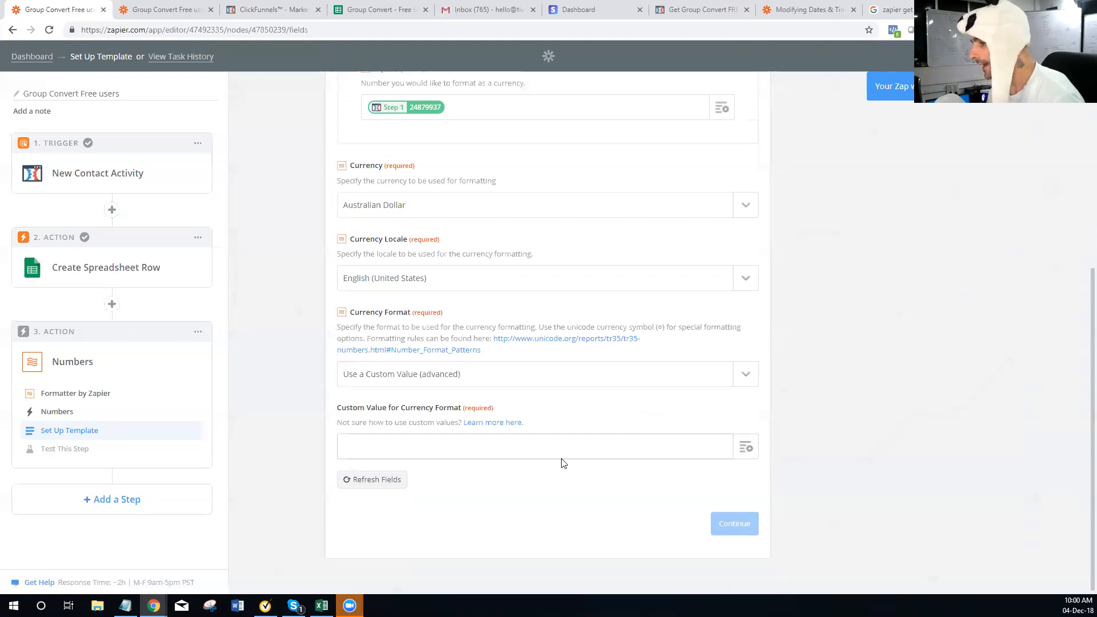
{"action": "scroll", "coordinate": [565, 466], "scroll_direction": "up", "scroll_amount": 2}
{"action": "scroll", "coordinate": [548, 454], "scroll_direction": "down", "scroll_amount": 1}
{"action": "left_click", "coordinate": [528, 440]}
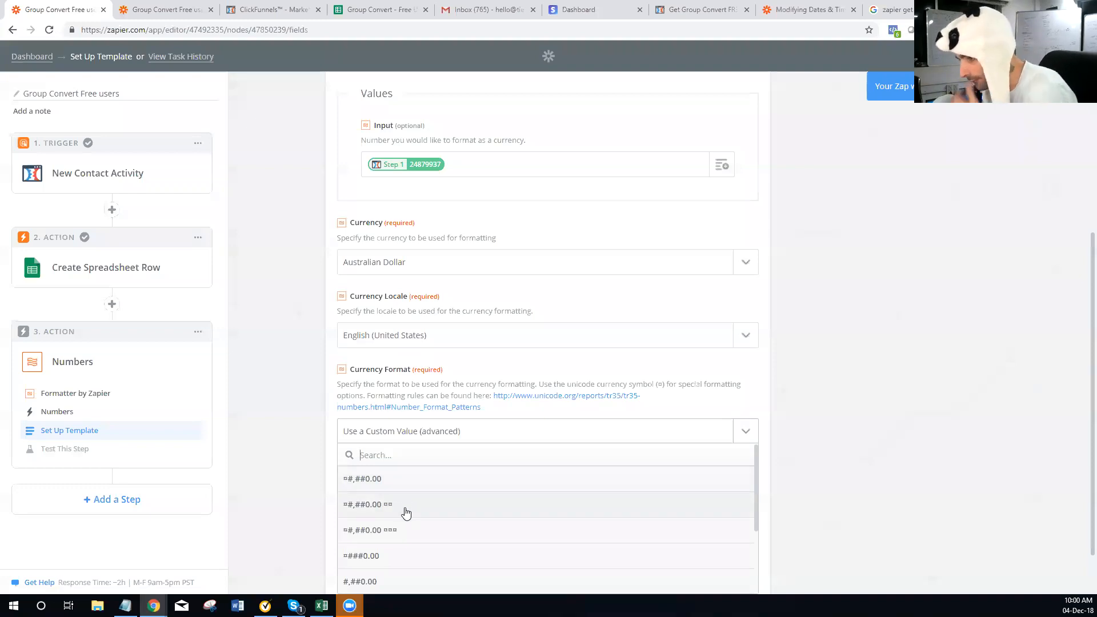
{"action": "scroll", "coordinate": [393, 491], "scroll_direction": "down", "scroll_amount": 3}
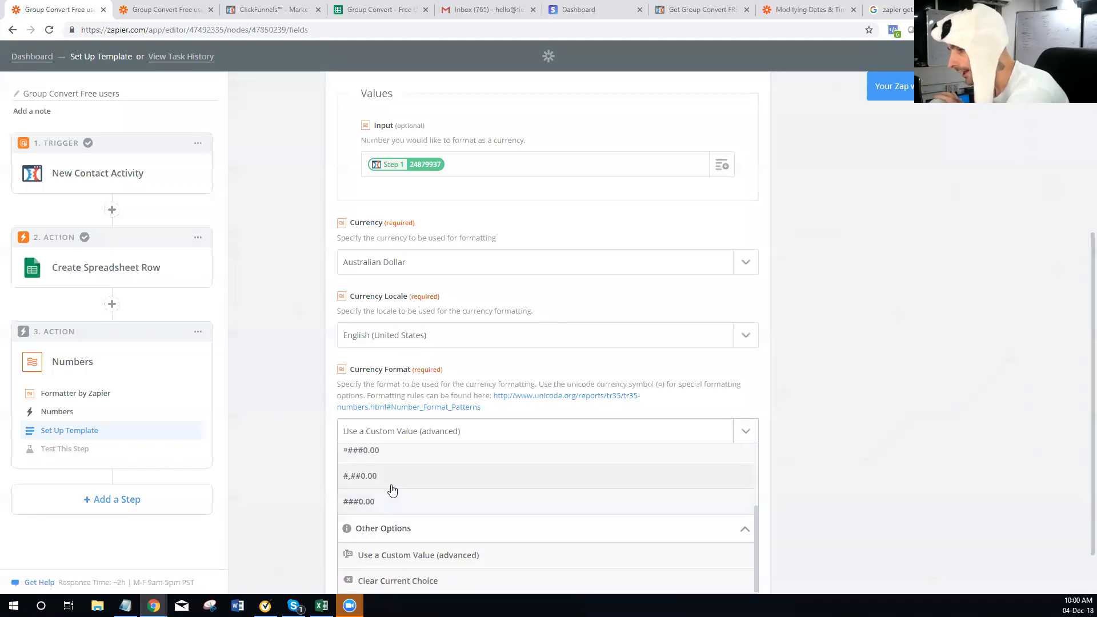
{"action": "scroll", "coordinate": [389, 485], "scroll_direction": "up", "scroll_amount": 2}
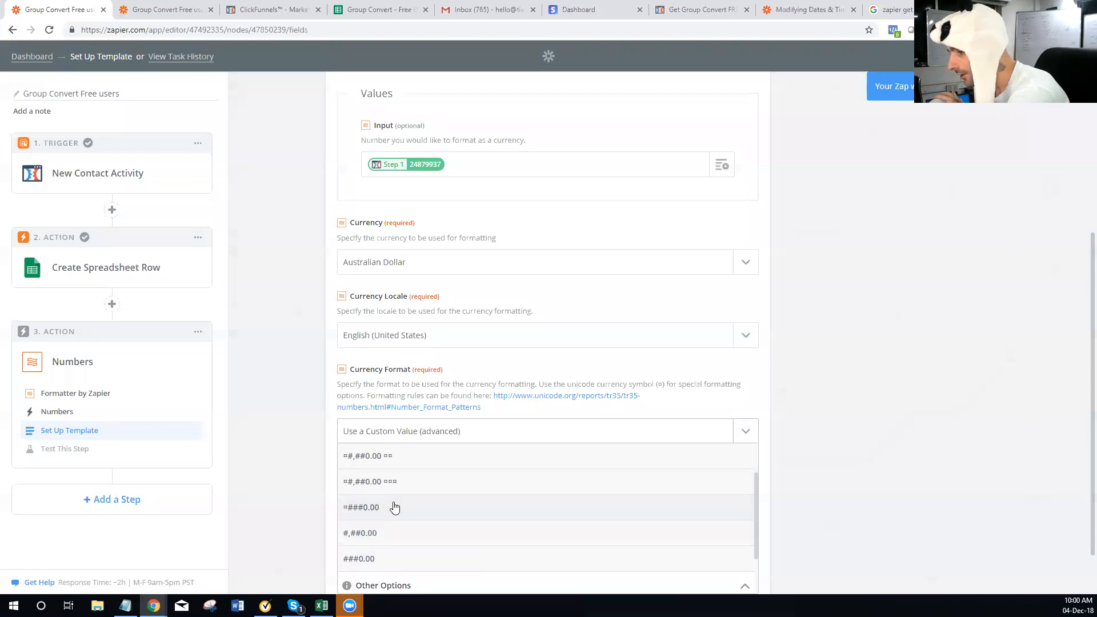
{"action": "left_click", "coordinate": [423, 465]}
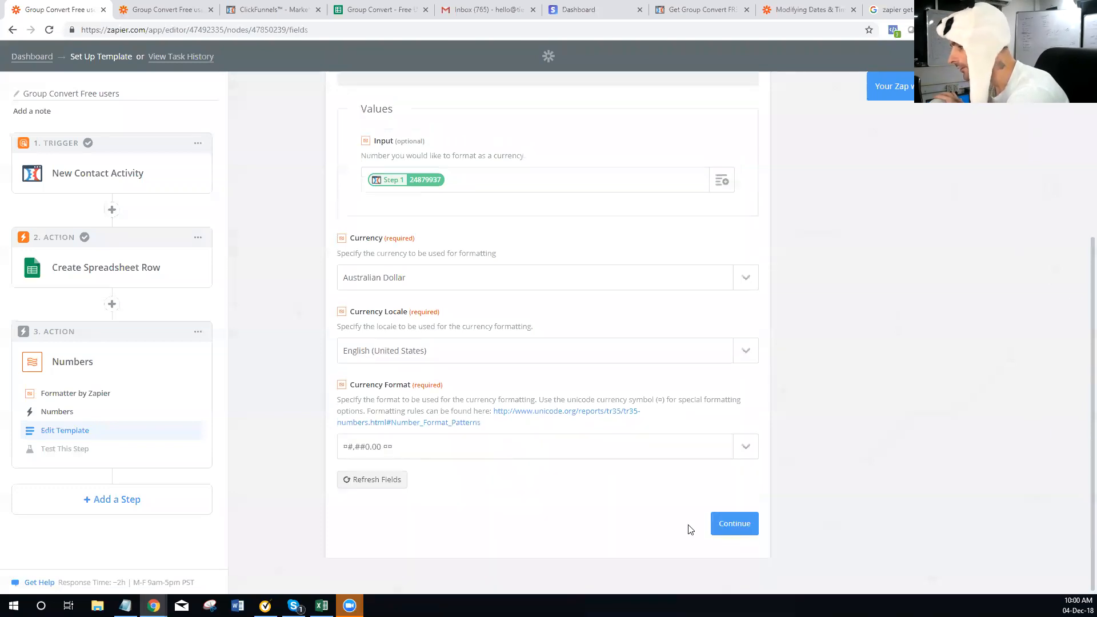
{"action": "left_click", "coordinate": [721, 523]}
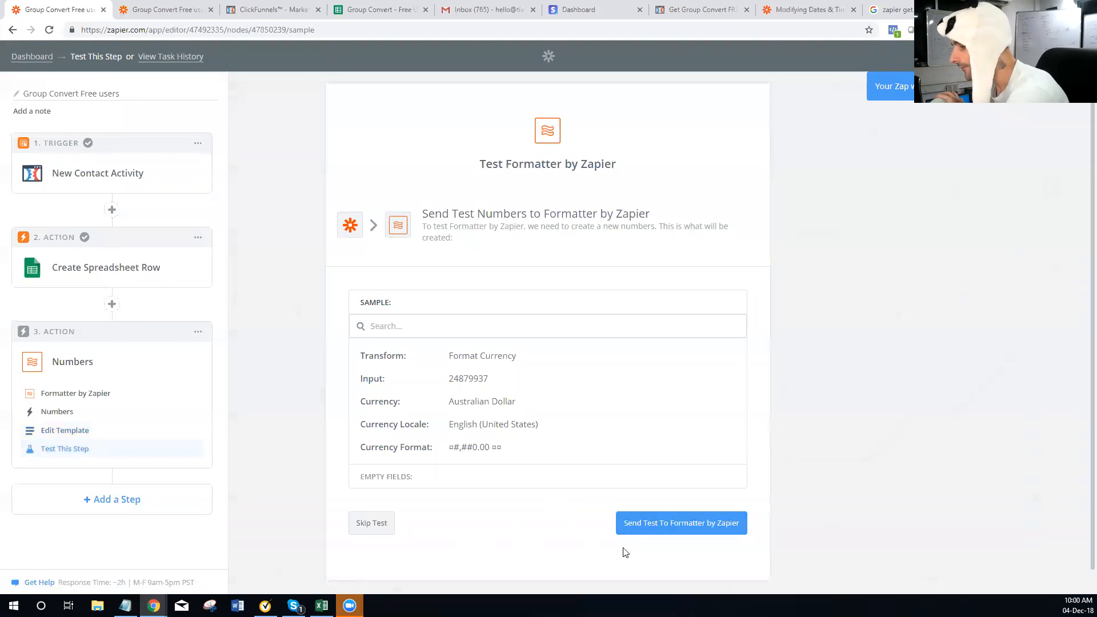
Test the Formatter step, check its A$24,879,937.00 AUD output, and reopen the template
{"action": "left_click", "coordinate": [652, 515]}
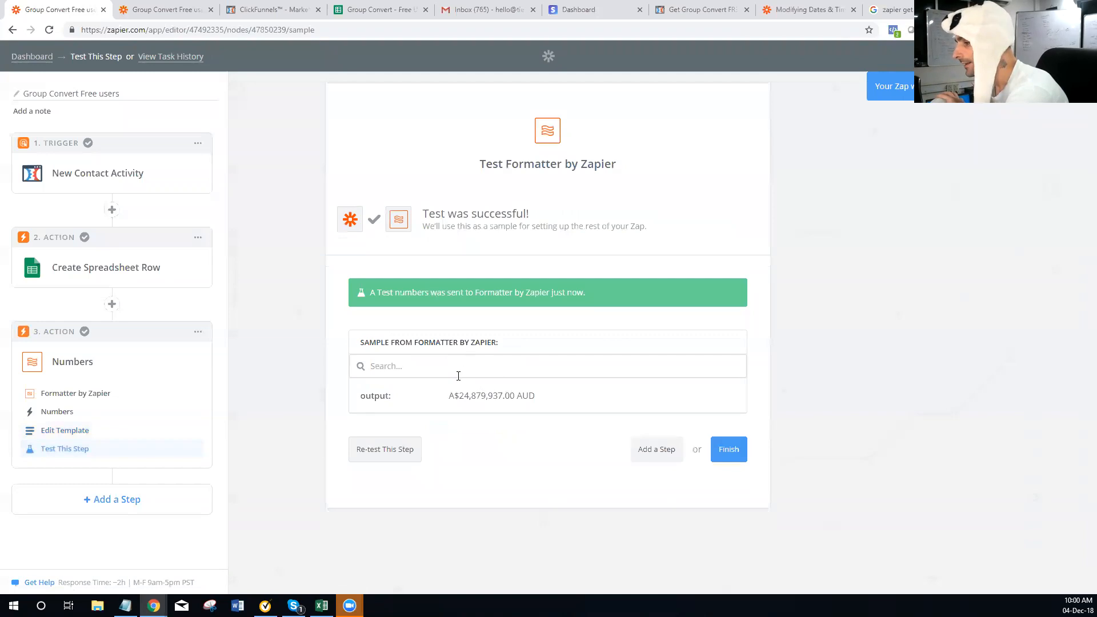
{"action": "left_click_drag", "start_coordinate": [445, 400], "coordinate": [546, 405]}
{"action": "left_click", "coordinate": [502, 398]}
{"action": "left_click_drag", "start_coordinate": [459, 398], "coordinate": [520, 404]}
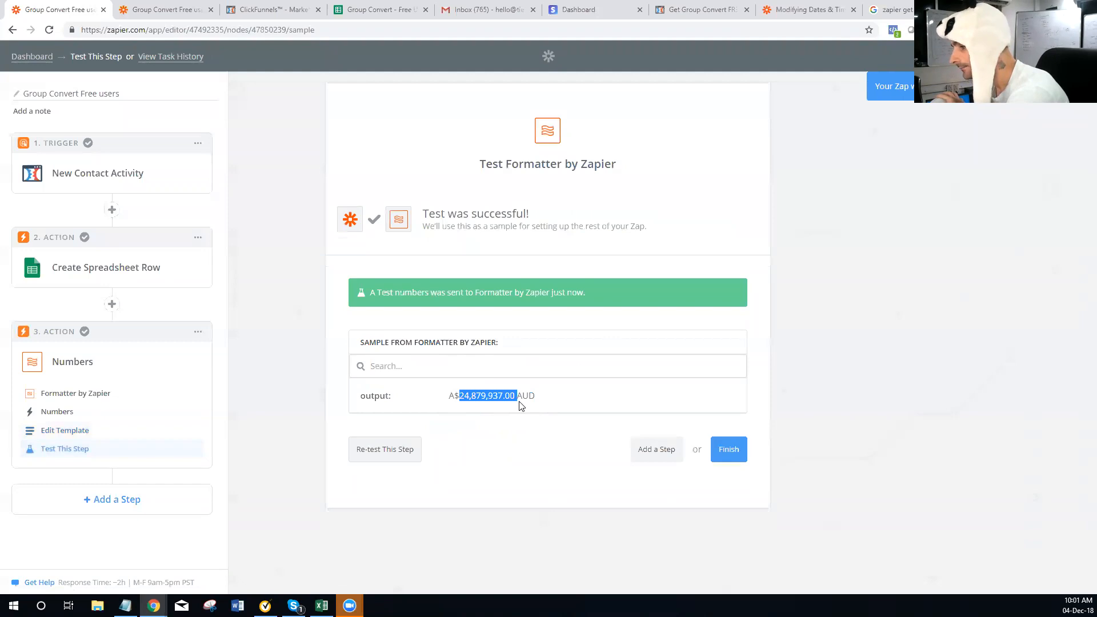
{"action": "left_click", "coordinate": [509, 430]}
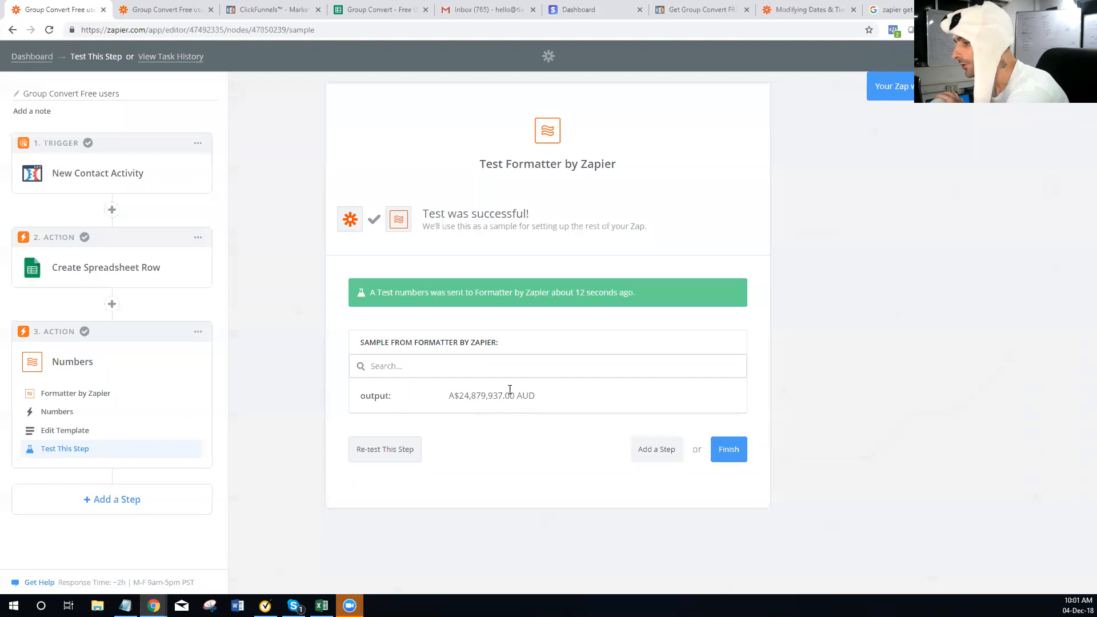
{"action": "left_click", "coordinate": [57, 431]}
Change the Currency Format to ###0.00 and save
{"action": "scroll", "coordinate": [423, 365], "scroll_direction": "down", "scroll_amount": 2}
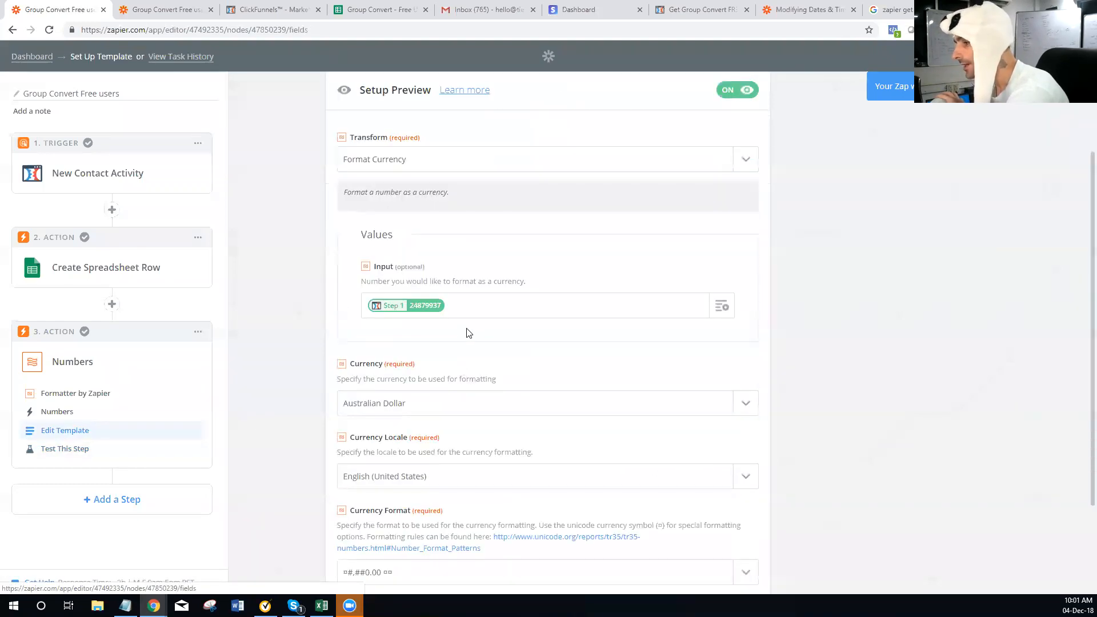
{"action": "scroll", "coordinate": [445, 332], "scroll_direction": "down", "scroll_amount": 2}
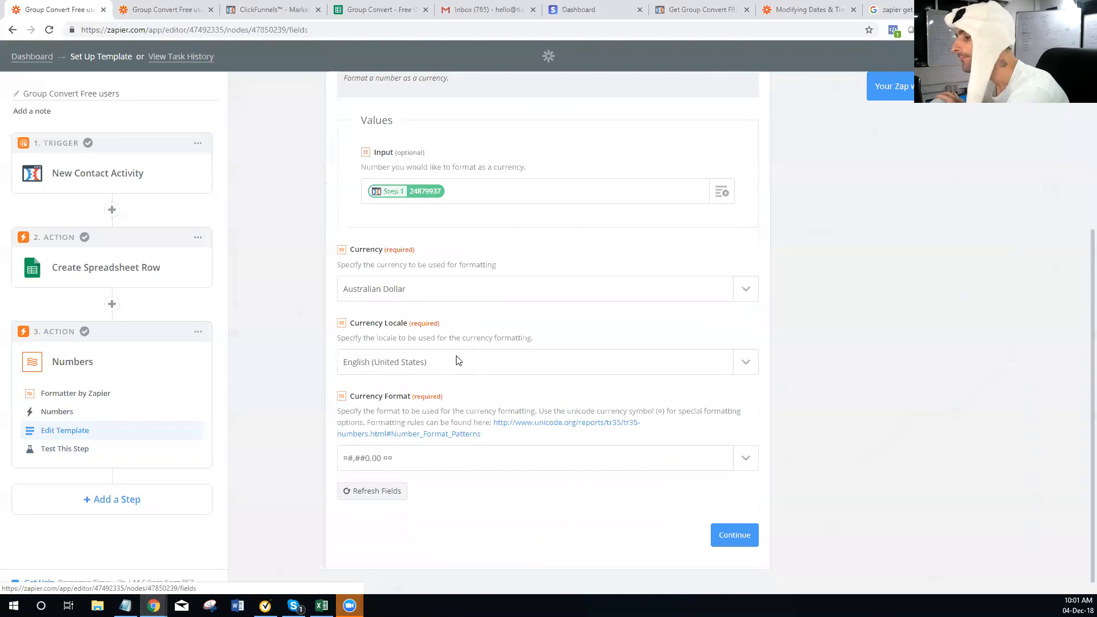
{"action": "left_click", "coordinate": [547, 459]}
{"action": "scroll", "coordinate": [453, 521], "scroll_direction": "down", "scroll_amount": 3}
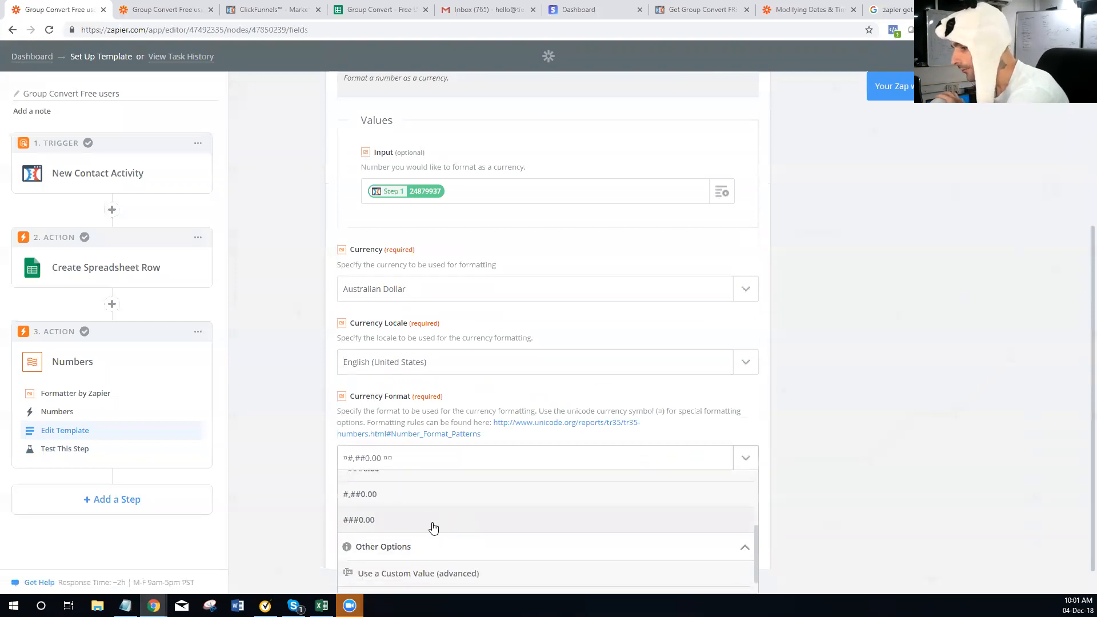
{"action": "left_click", "coordinate": [433, 521]}
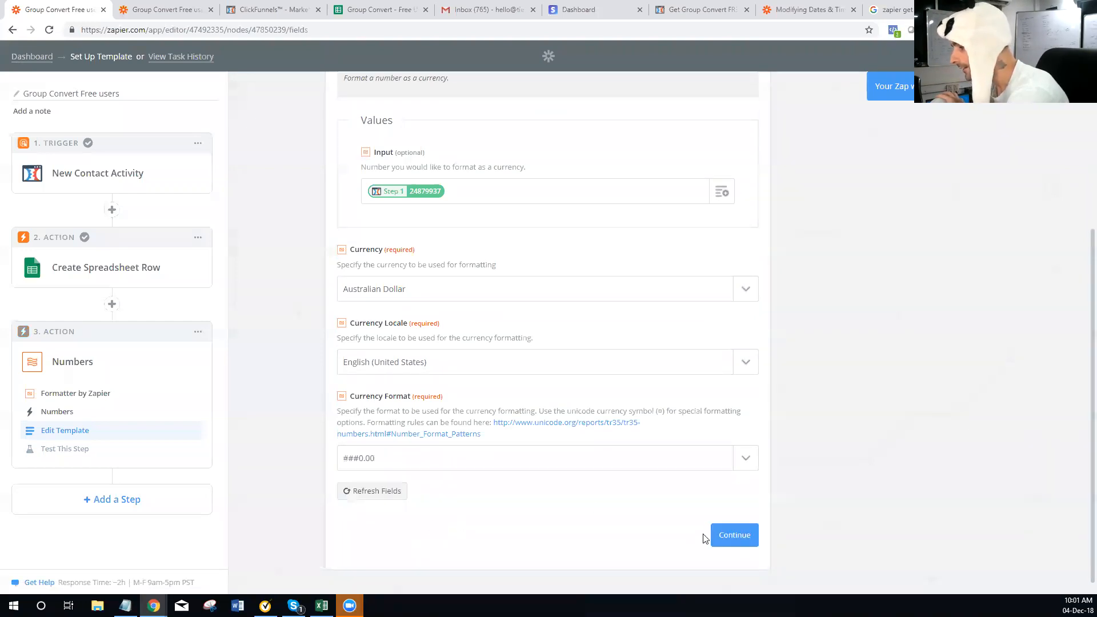
{"action": "left_click", "coordinate": [722, 537]}
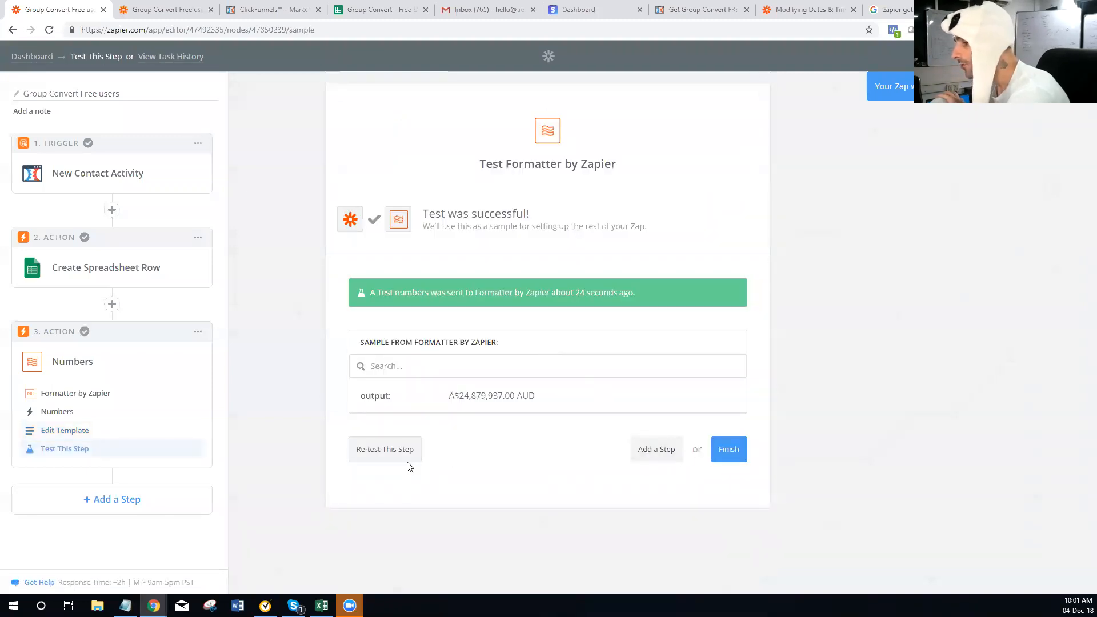
Retest the Numbers step, confirm the 24879937.00 output, and return to template editing
{"action": "left_click", "coordinate": [389, 448]}
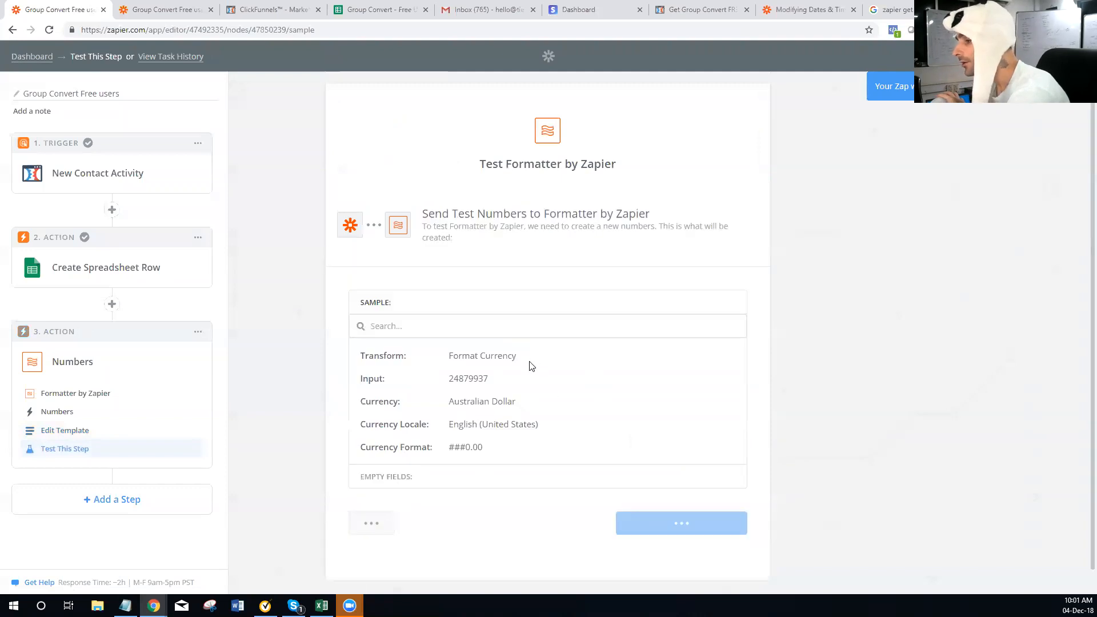
{"action": "left_click", "coordinate": [635, 527]}
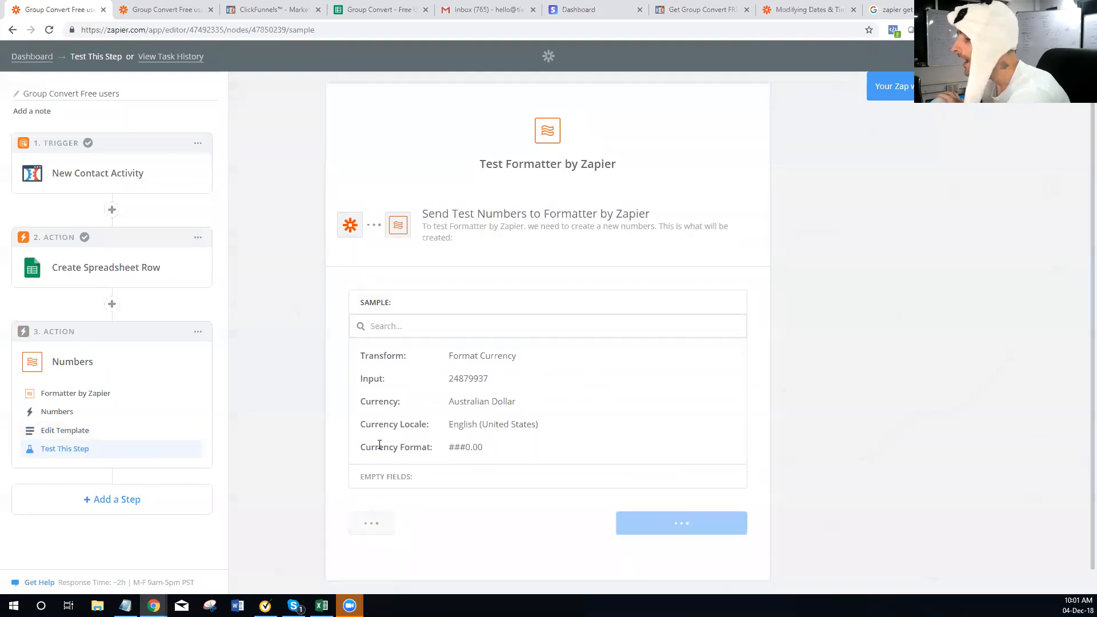
{"action": "scroll", "coordinate": [496, 398], "scroll_direction": "down", "scroll_amount": 1}
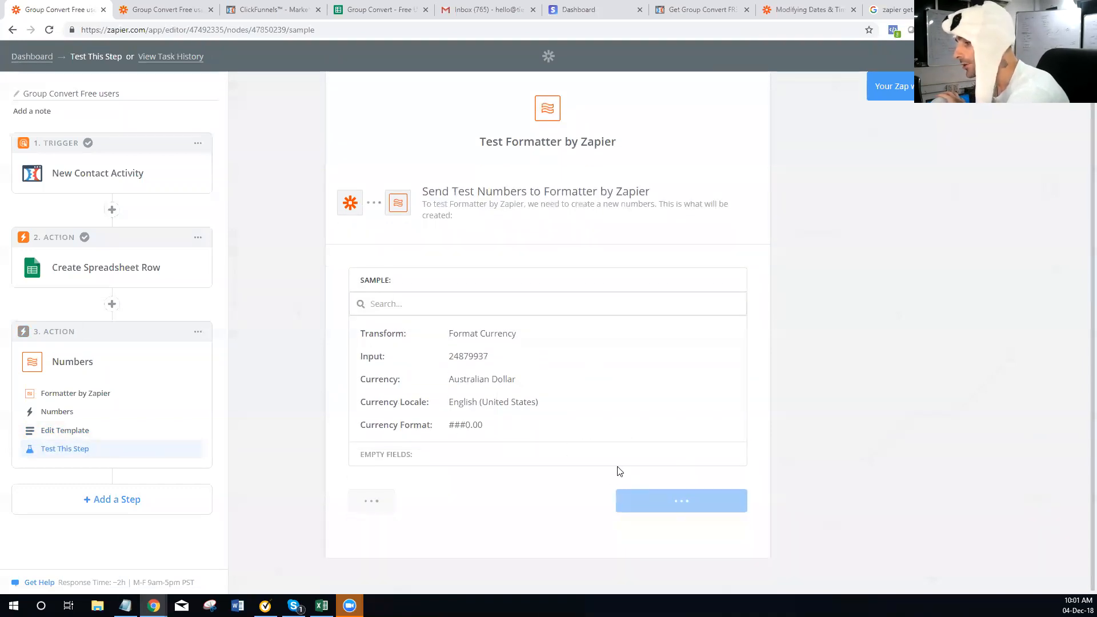
{"action": "left_click_drag", "start_coordinate": [500, 396], "coordinate": [479, 395]}
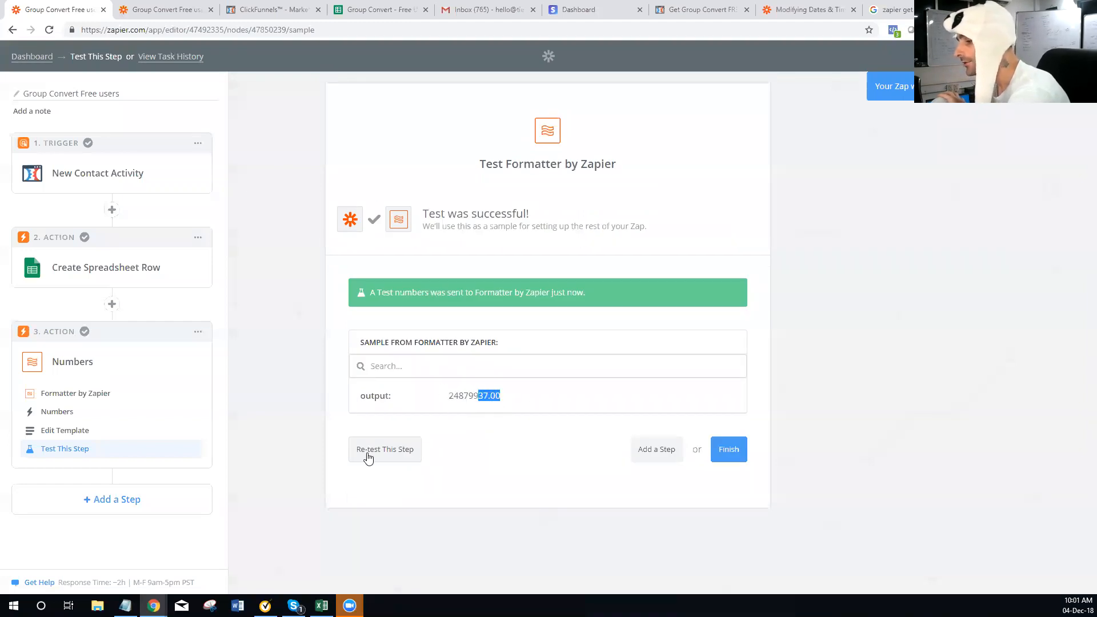
{"action": "left_click", "coordinate": [75, 432]}
{"action": "right_click", "coordinate": [76, 430]}
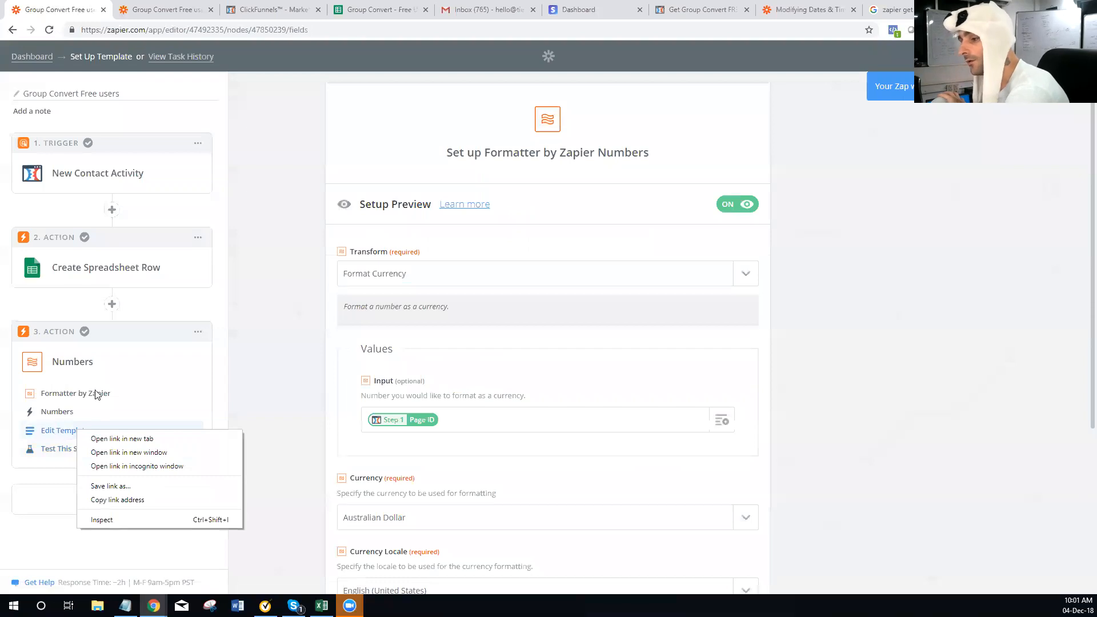
Switch the Numbers step's Transform to Format Number
{"action": "left_click", "coordinate": [448, 272]}
{"action": "left_click", "coordinate": [447, 271]}
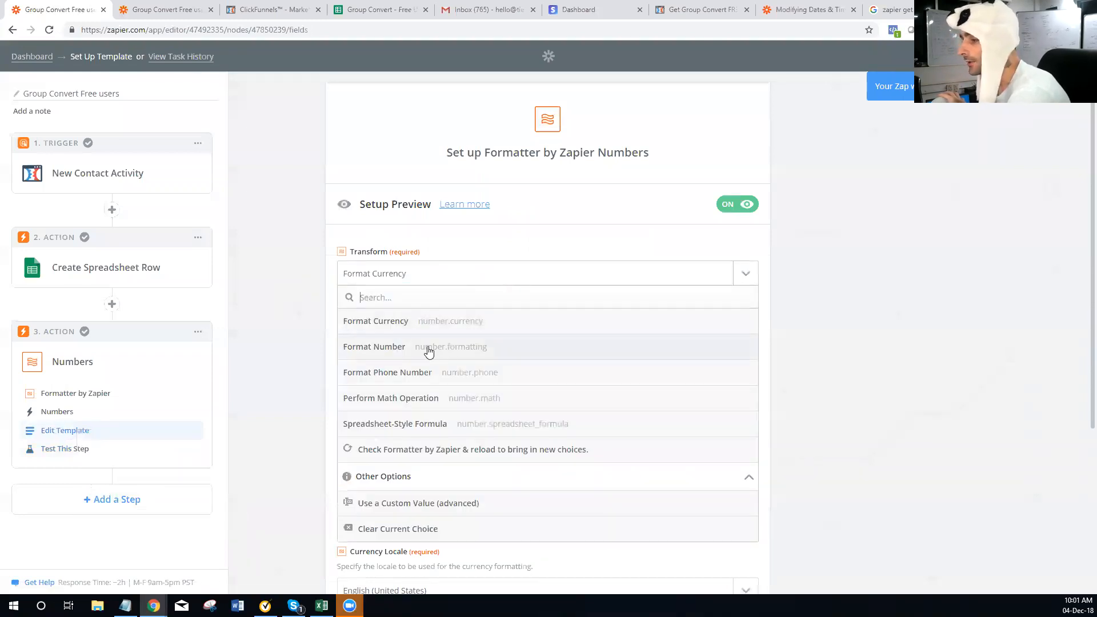
{"action": "left_click", "coordinate": [474, 353]}
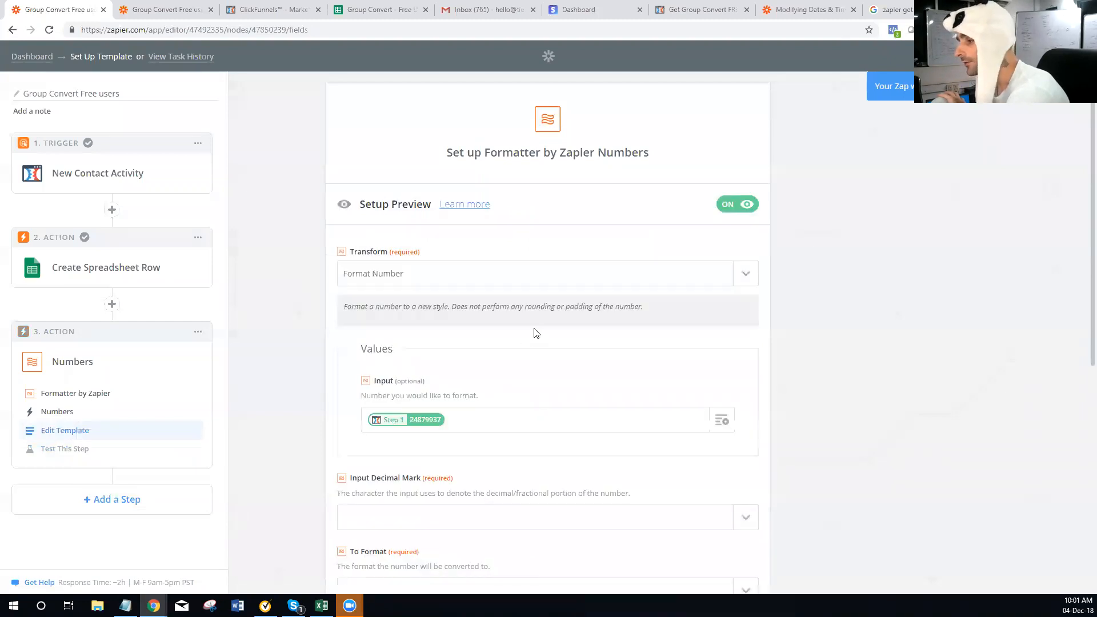
{"action": "scroll", "coordinate": [474, 391], "scroll_direction": "down", "scroll_amount": 2}
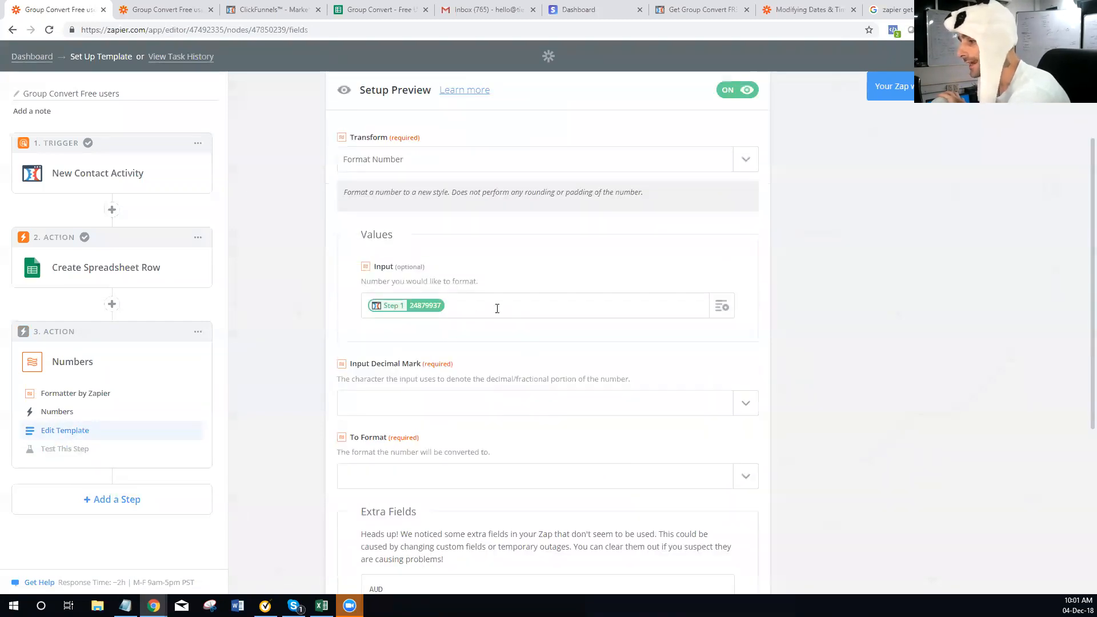
{"action": "scroll", "coordinate": [497, 320], "scroll_direction": "down", "scroll_amount": 3}
{"action": "scroll", "coordinate": [495, 359], "scroll_direction": "down", "scroll_amount": 3}
{"action": "scroll", "coordinate": [507, 337], "scroll_direction": "up", "scroll_amount": 2}
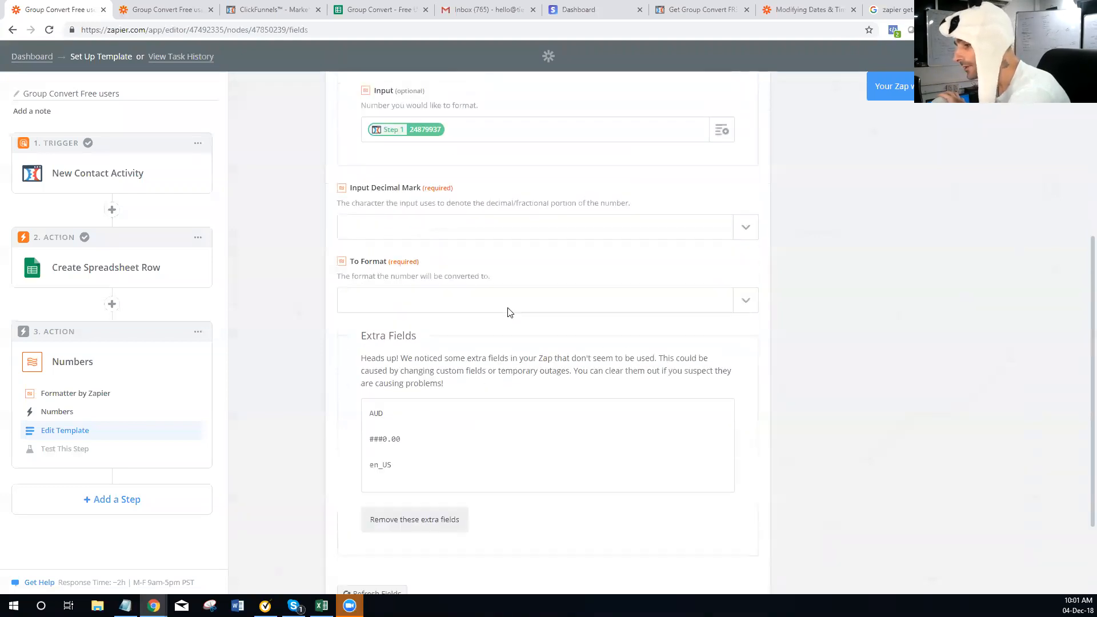
{"action": "scroll", "coordinate": [501, 392], "scroll_direction": "up", "scroll_amount": 4}
{"action": "scroll", "coordinate": [464, 427], "scroll_direction": "down", "scroll_amount": 1}
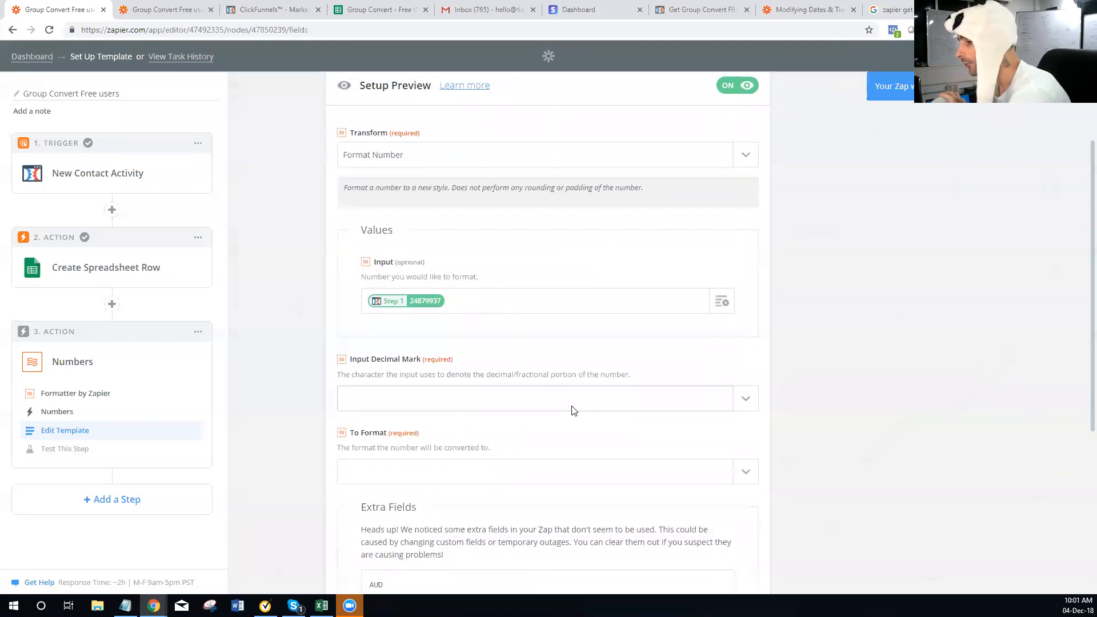
Set Input Decimal Mark to Comma, To Format to comma grouping/period decimals, and remove extra fields
{"action": "left_click", "coordinate": [657, 402]}
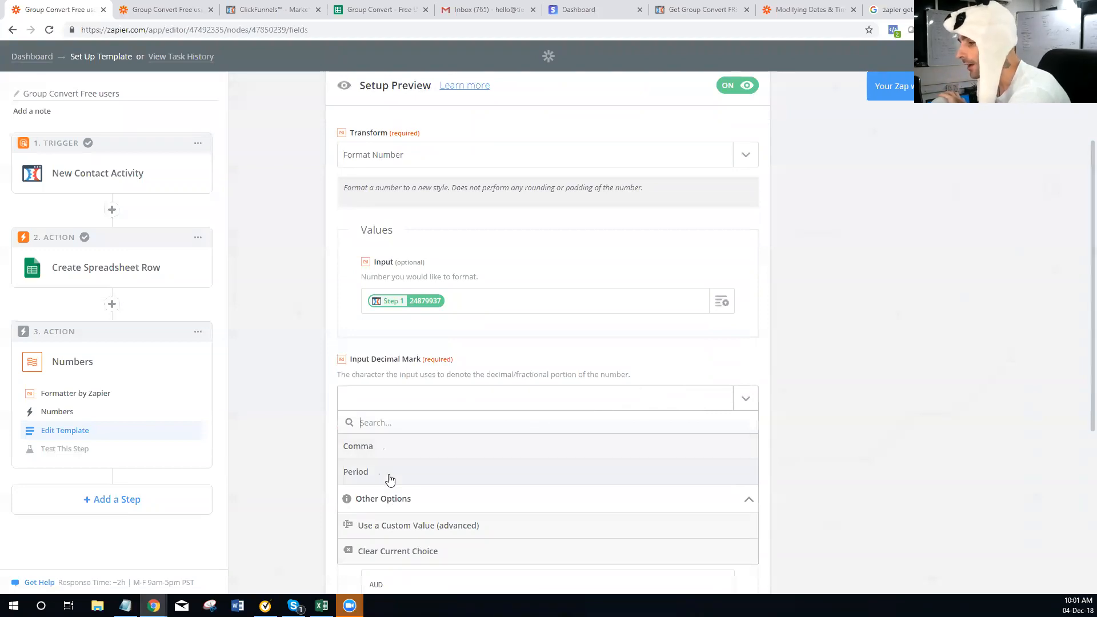
{"action": "left_click", "coordinate": [403, 451]}
{"action": "scroll", "coordinate": [529, 393], "scroll_direction": "down", "scroll_amount": 4}
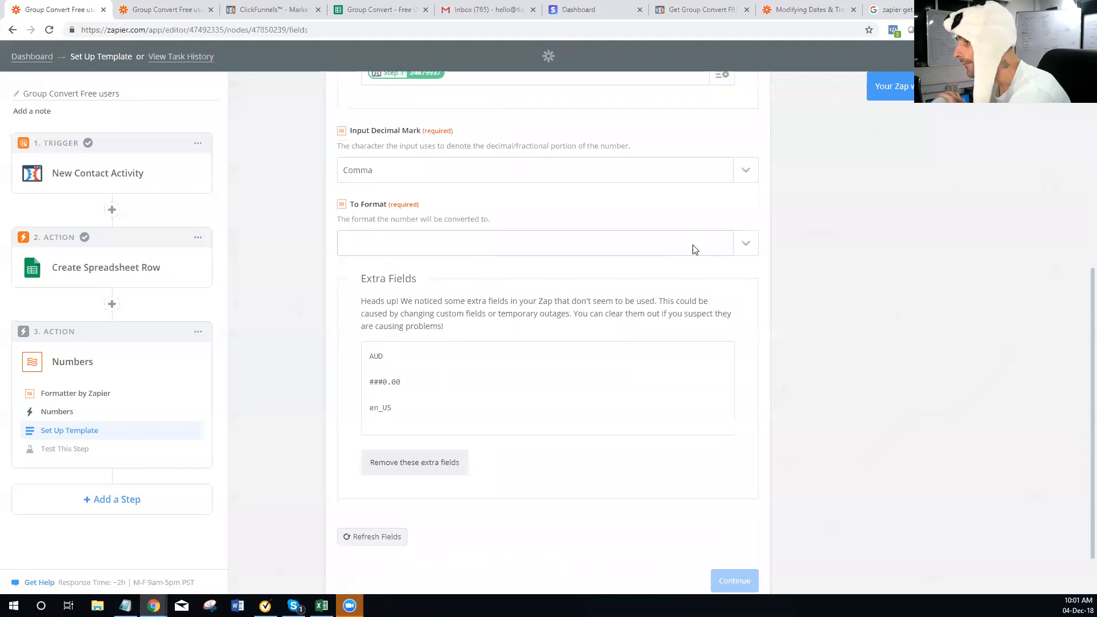
{"action": "left_click", "coordinate": [733, 251]}
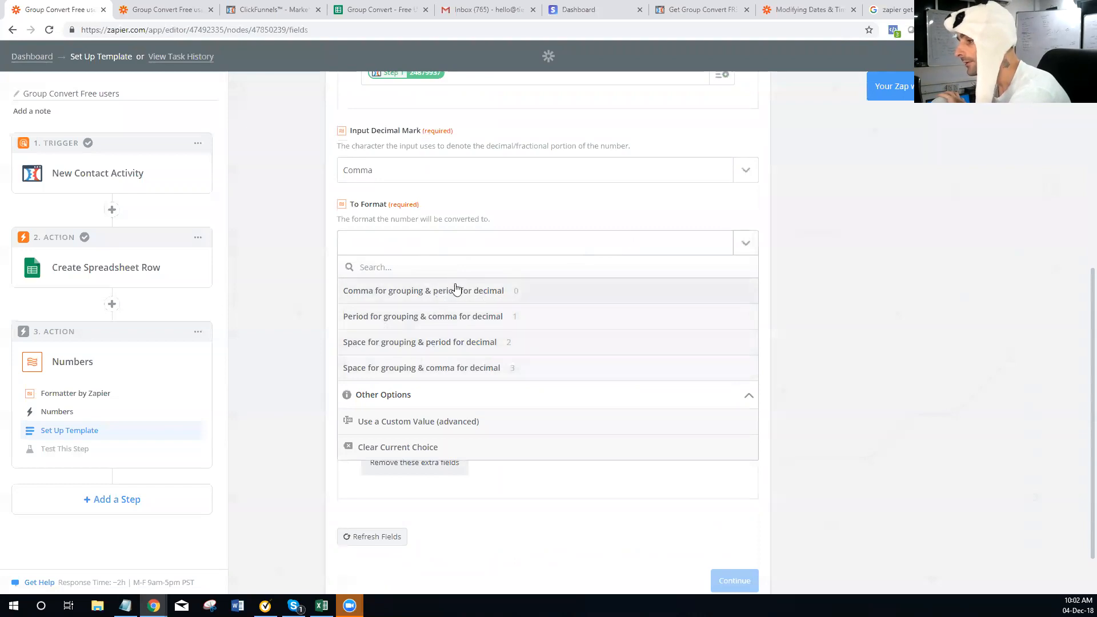
{"action": "left_click", "coordinate": [441, 294]}
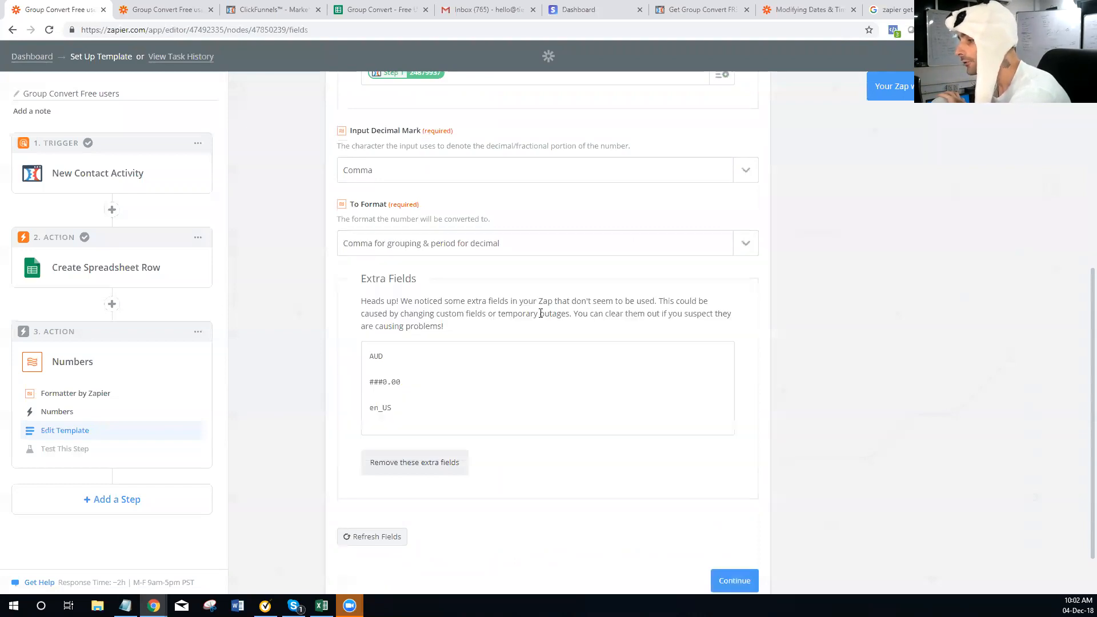
{"action": "scroll", "coordinate": [503, 302], "scroll_direction": "down", "scroll_amount": 1}
{"action": "left_click", "coordinate": [408, 406]}
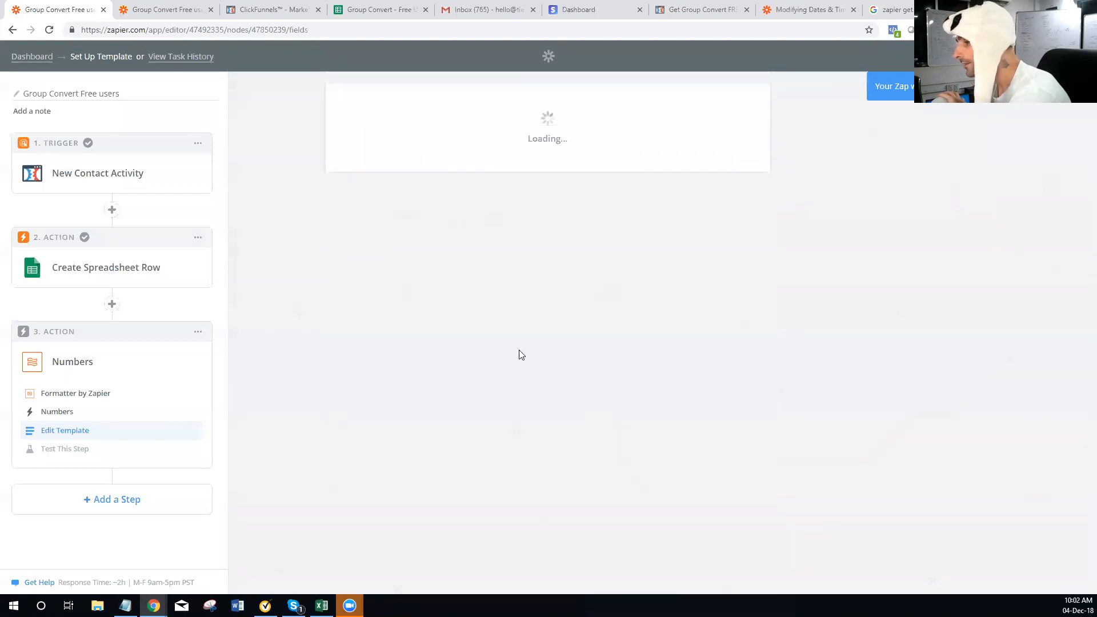
{"action": "scroll", "coordinate": [487, 379], "scroll_direction": "down", "scroll_amount": 3}
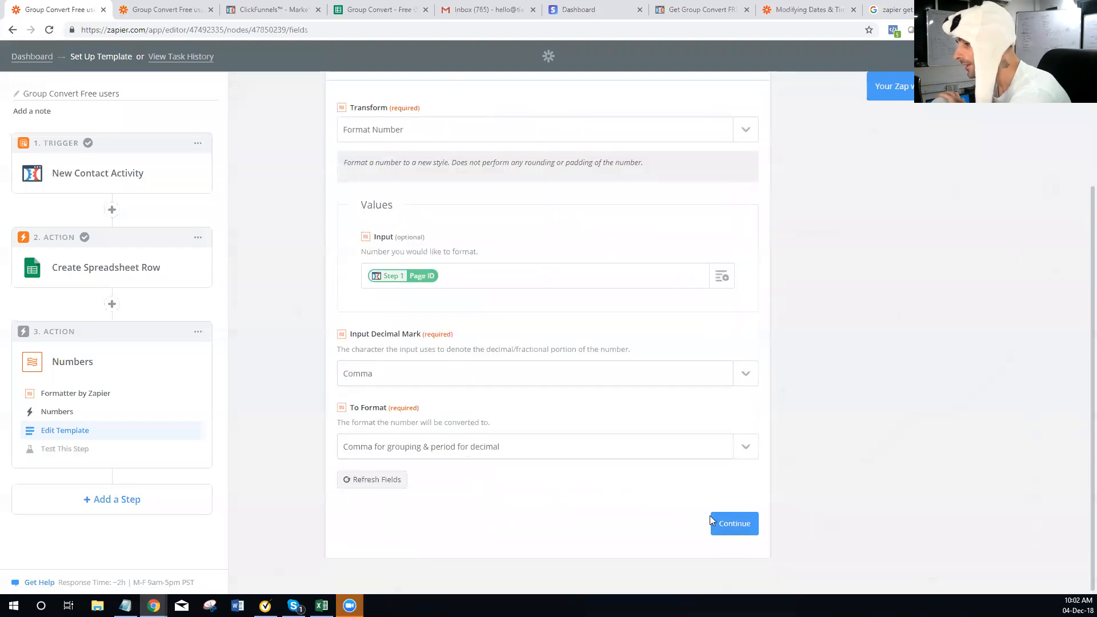
Test the Format Number step, which turns the input 24879937 into 24,879,937
{"action": "left_click", "coordinate": [724, 522]}
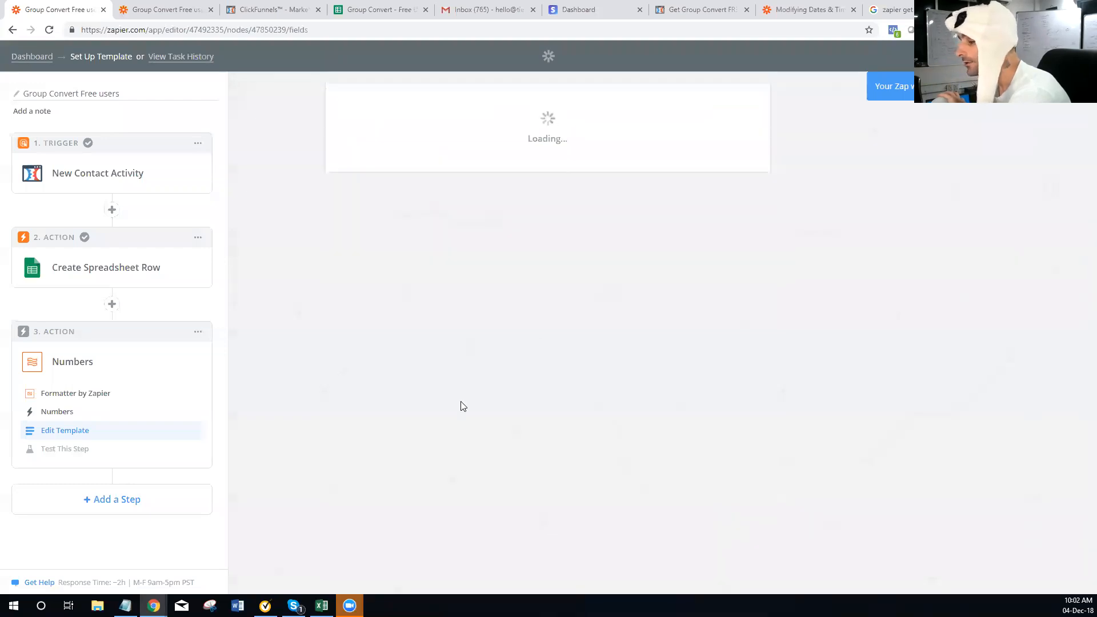
{"action": "left_click", "coordinate": [663, 502]}
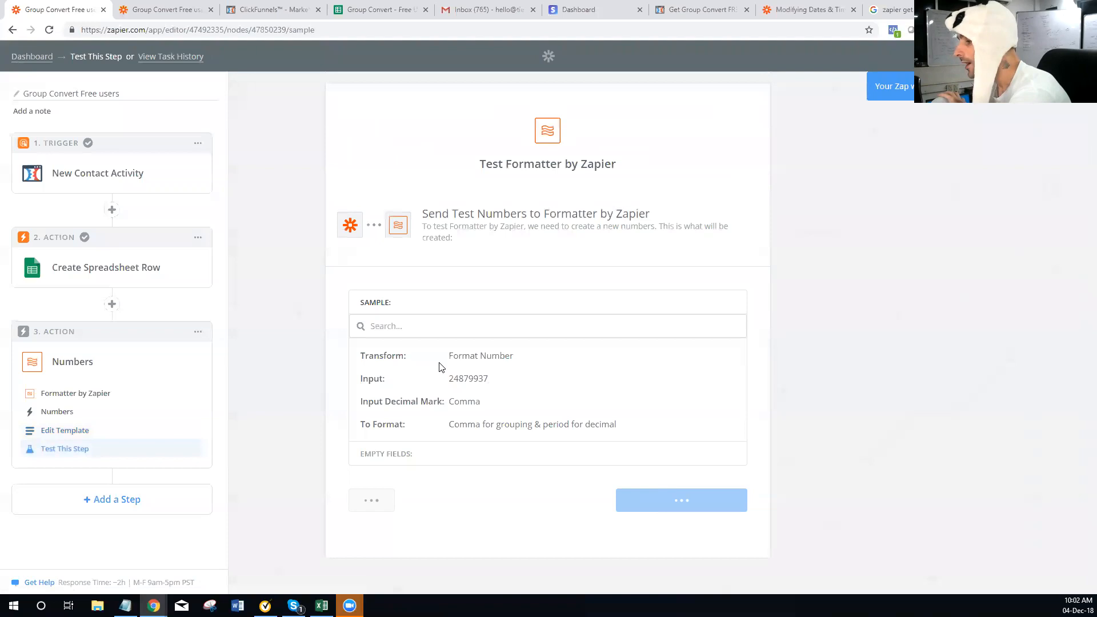
{"action": "double_click", "coordinate": [474, 380]}
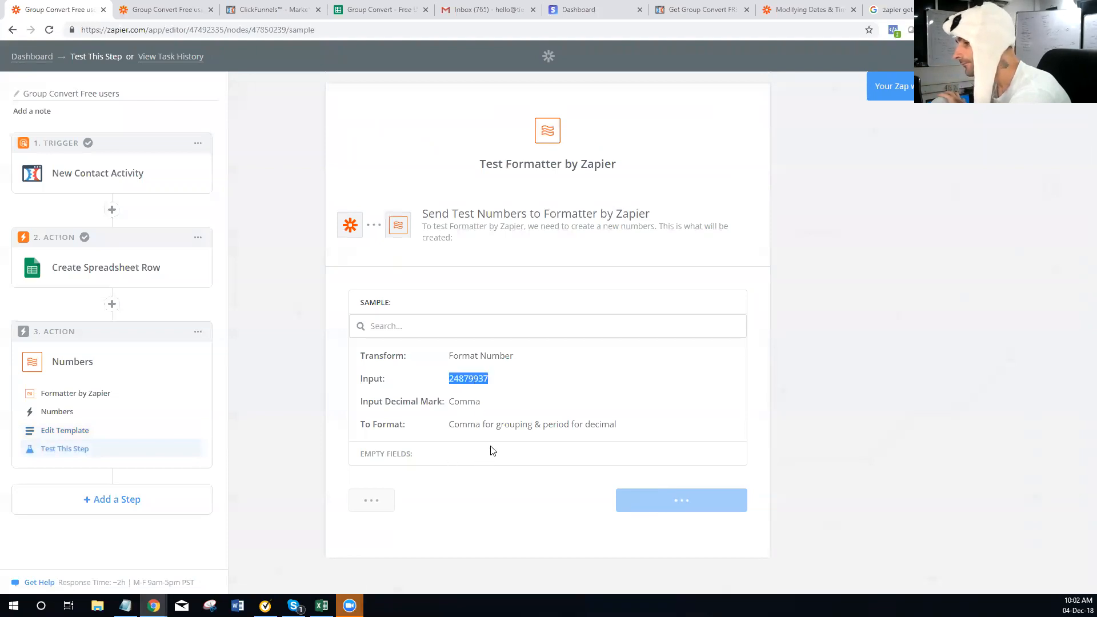
{"action": "left_click_drag", "start_coordinate": [492, 397], "coordinate": [464, 395]}
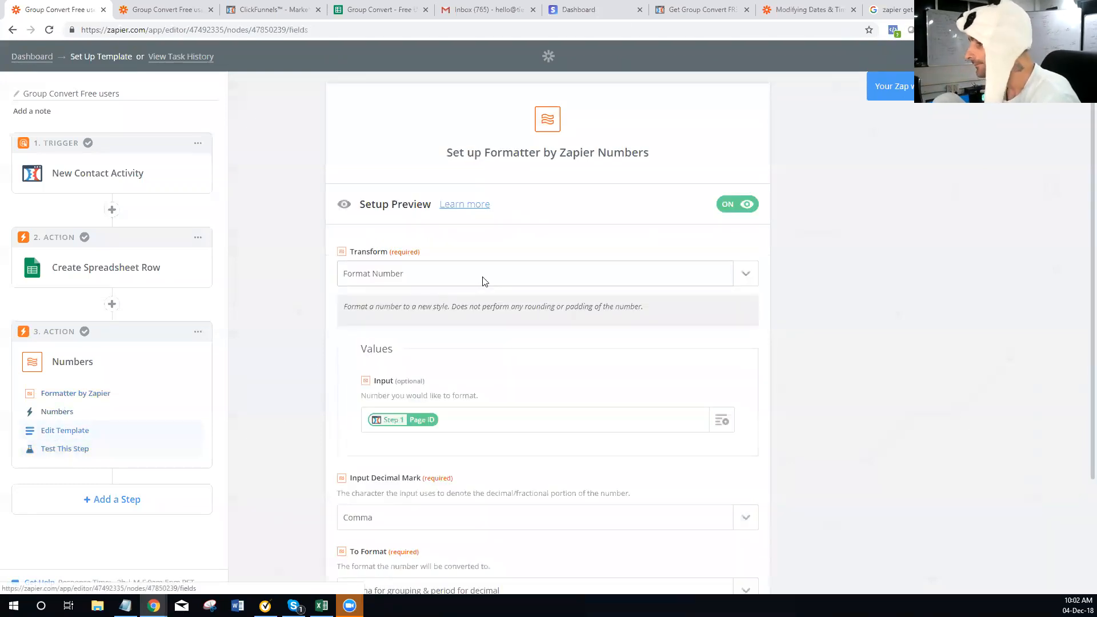
Switch the Numbers transform to Format Phone Number
{"action": "left_click", "coordinate": [482, 279]}
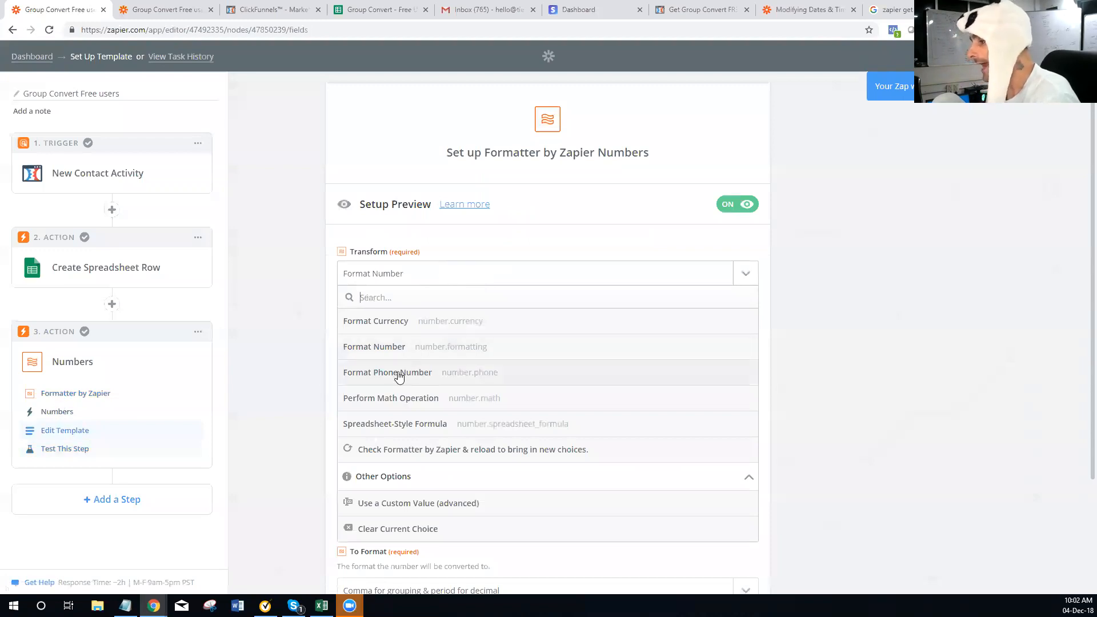
{"action": "left_click", "coordinate": [400, 373]}
{"action": "scroll", "coordinate": [509, 343], "scroll_direction": "down", "scroll_amount": 3}
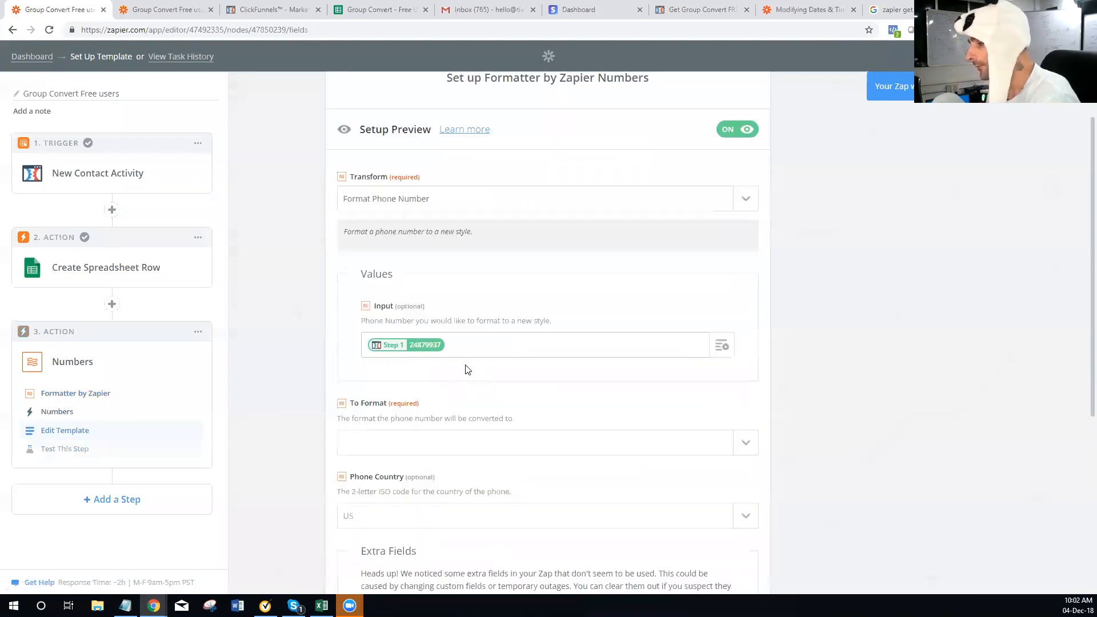
Browse the phone number output formats and close the list without choosing one
{"action": "left_click", "coordinate": [547, 355]}
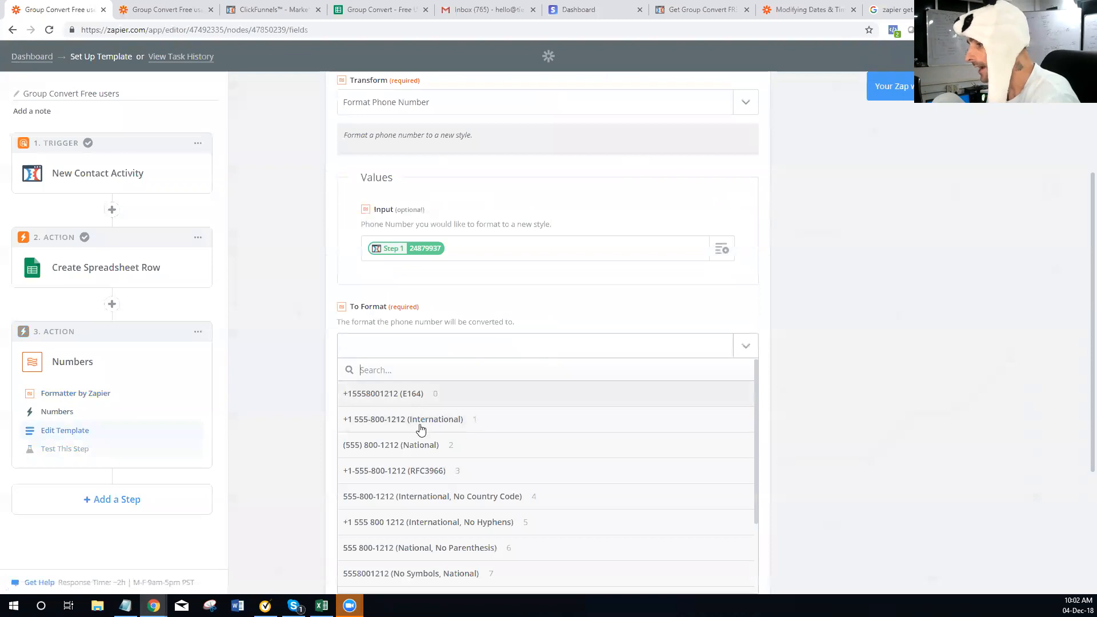
{"action": "scroll", "coordinate": [424, 502], "scroll_direction": "down", "scroll_amount": 1}
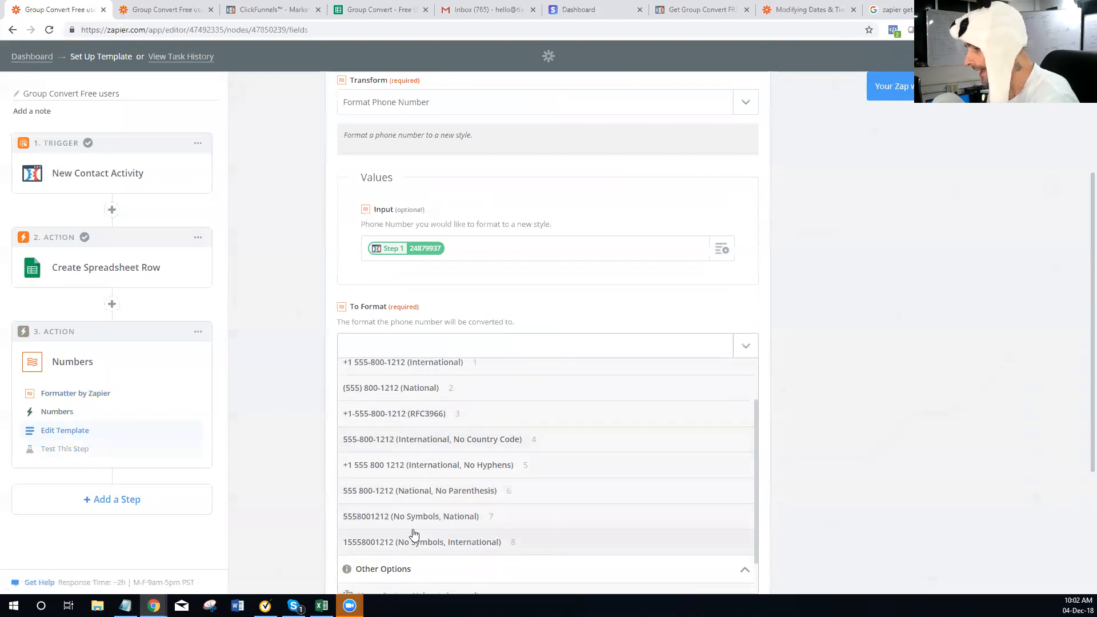
{"action": "scroll", "coordinate": [414, 517], "scroll_direction": "up", "scroll_amount": 1}
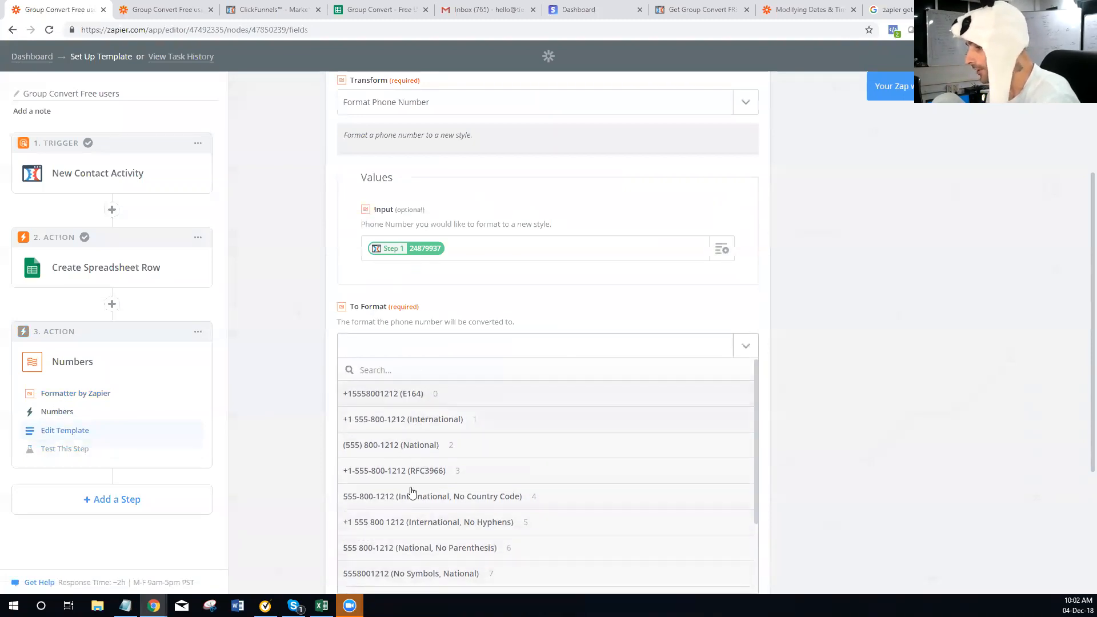
{"action": "scroll", "coordinate": [426, 459], "scroll_direction": "down", "scroll_amount": 2}
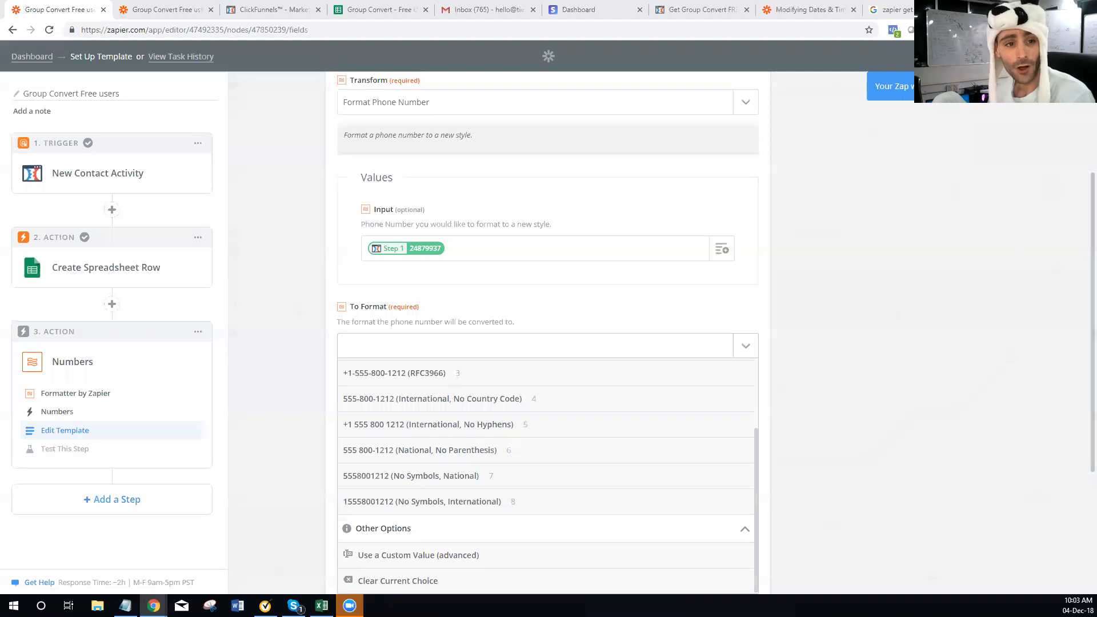
{"action": "scroll", "coordinate": [486, 452], "scroll_direction": "up", "scroll_amount": 2}
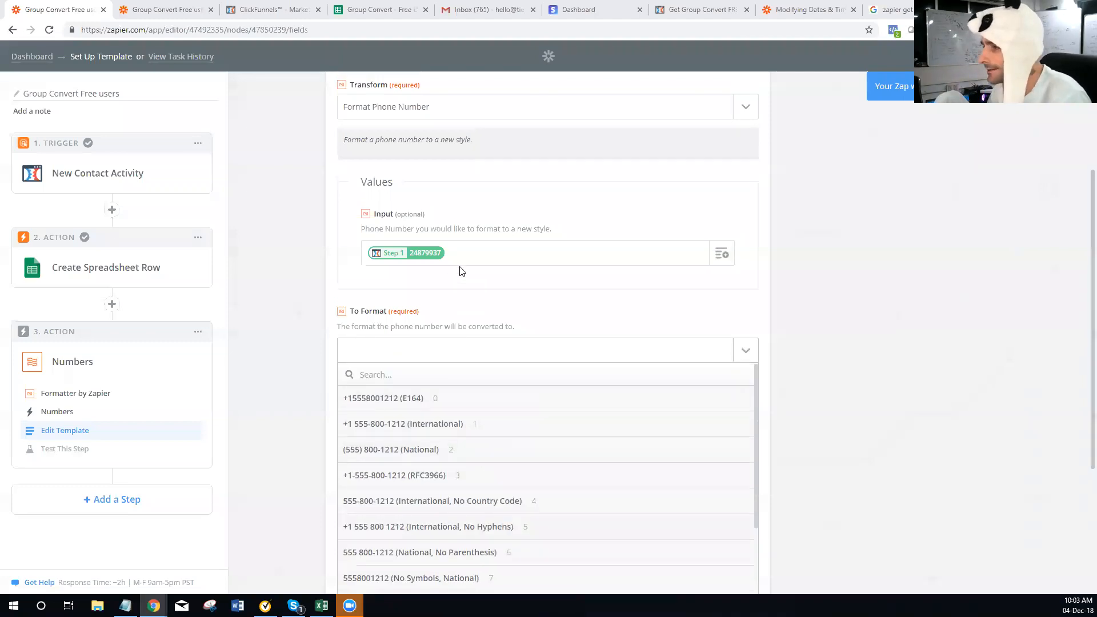
{"action": "scroll", "coordinate": [386, 308], "scroll_direction": "up", "scroll_amount": 3}
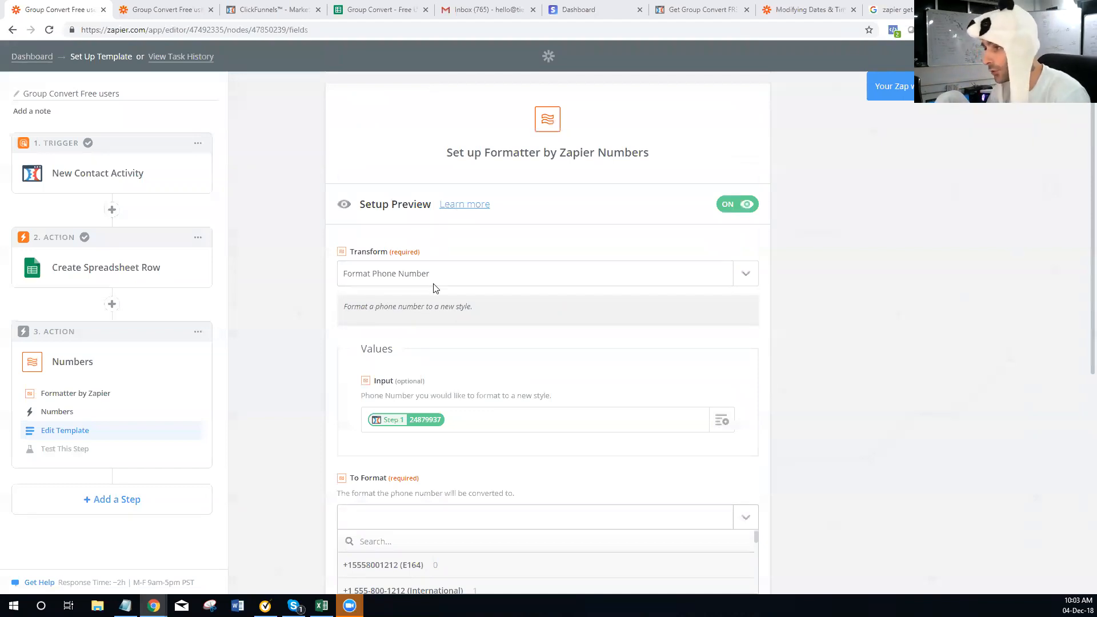
{"action": "scroll", "coordinate": [432, 296], "scroll_direction": "down", "scroll_amount": 2}
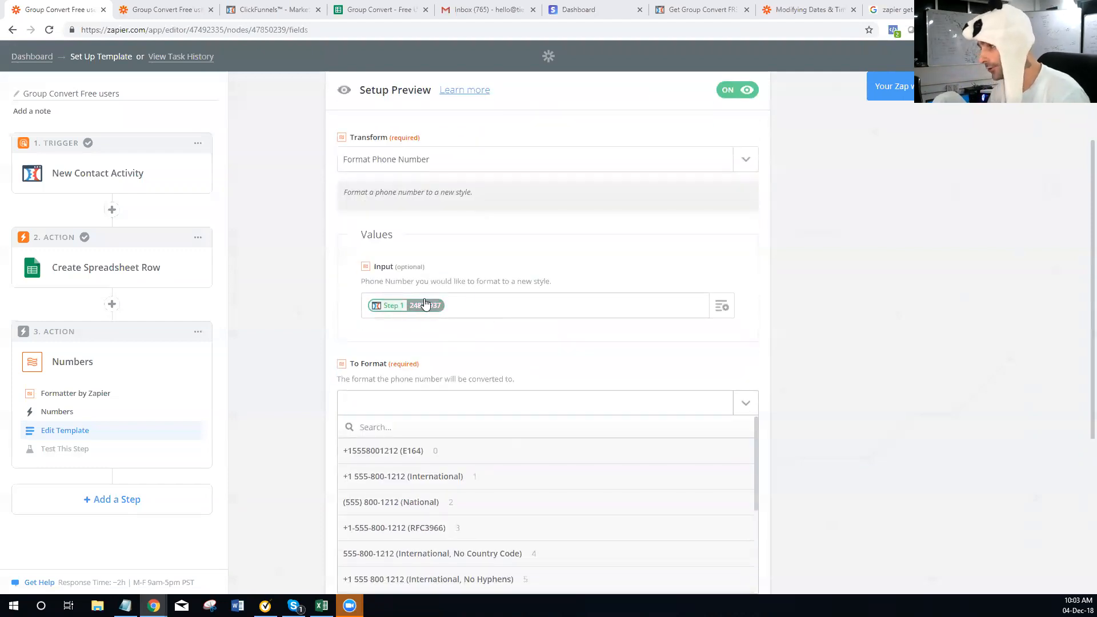
{"action": "scroll", "coordinate": [426, 314], "scroll_direction": "down", "scroll_amount": 3}
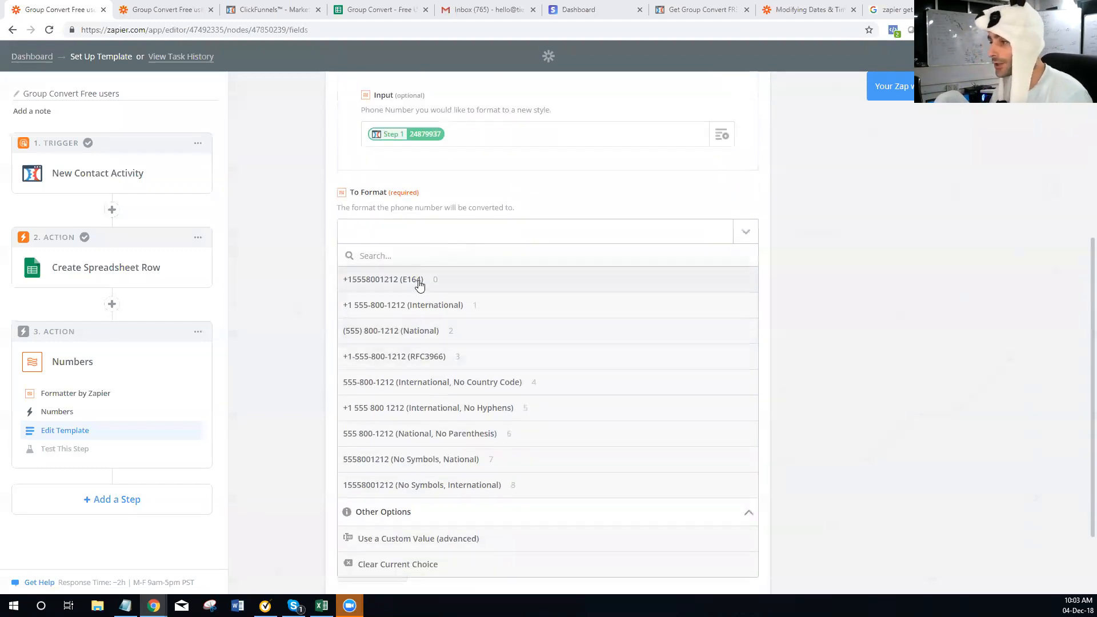
{"action": "left_click", "coordinate": [277, 277]}
{"action": "scroll", "coordinate": [512, 293], "scroll_direction": "up", "scroll_amount": 4}
{"action": "left_click", "coordinate": [546, 227]}
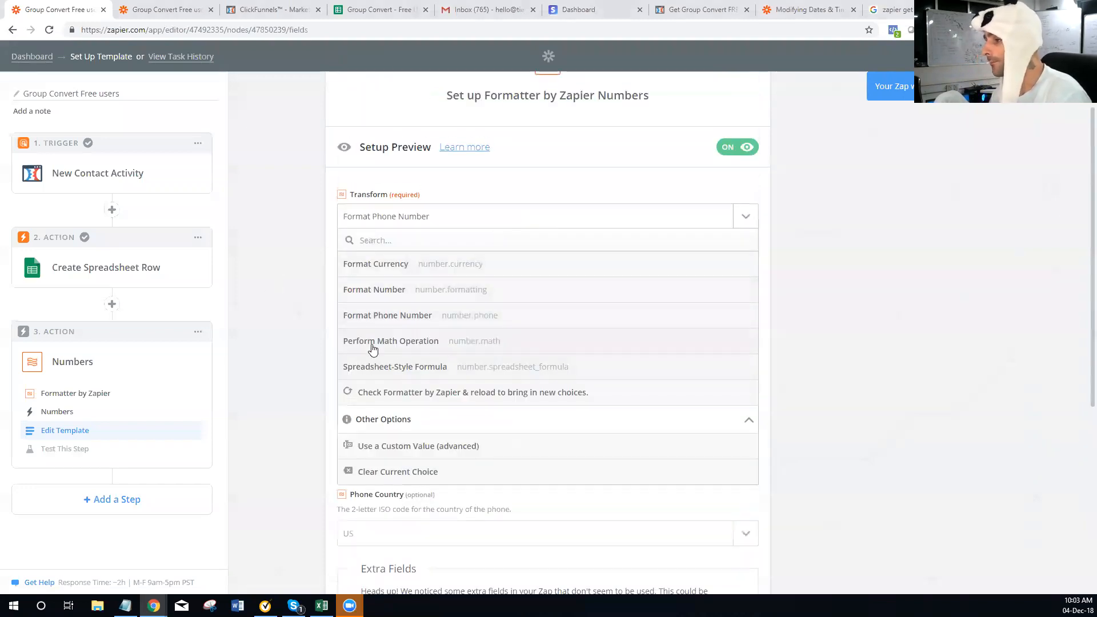
Set the transform to Perform Math Operation with Make Negative and remove the leftover extra fields
{"action": "left_click", "coordinate": [372, 343]}
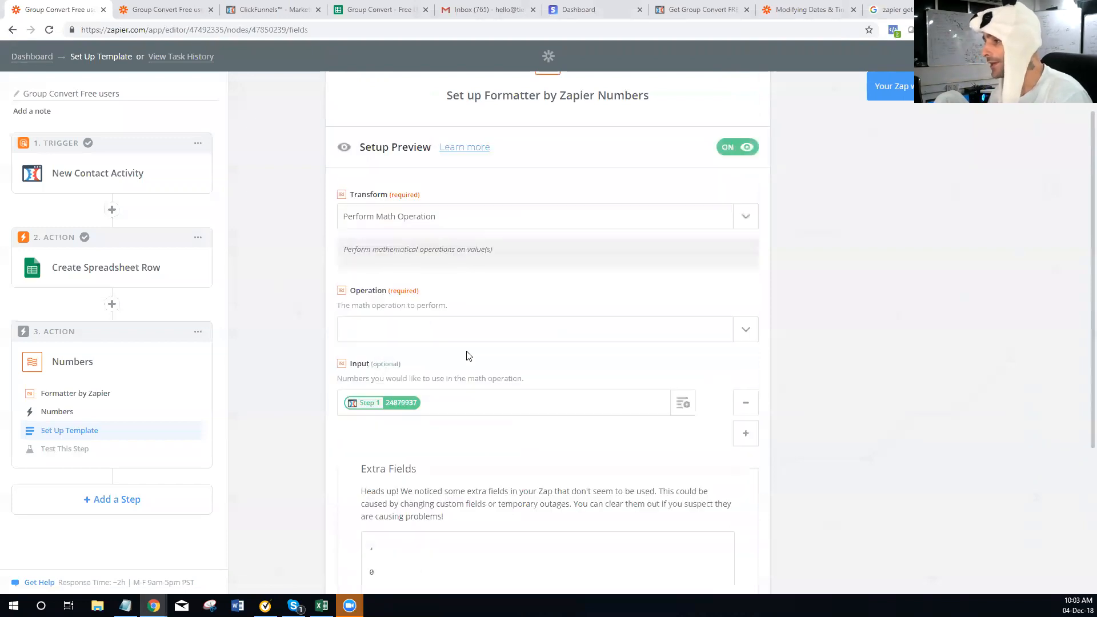
{"action": "scroll", "coordinate": [481, 341], "scroll_direction": "down", "scroll_amount": 1}
{"action": "left_click", "coordinate": [434, 284]}
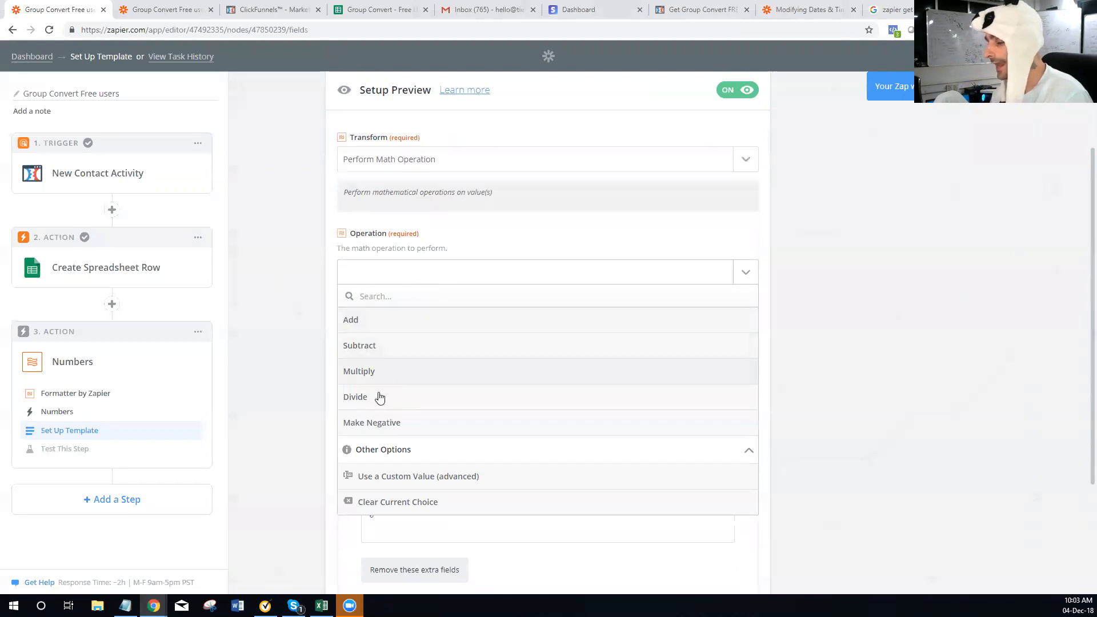
{"action": "left_click", "coordinate": [418, 425]}
{"action": "scroll", "coordinate": [452, 354], "scroll_direction": "down", "scroll_amount": 2}
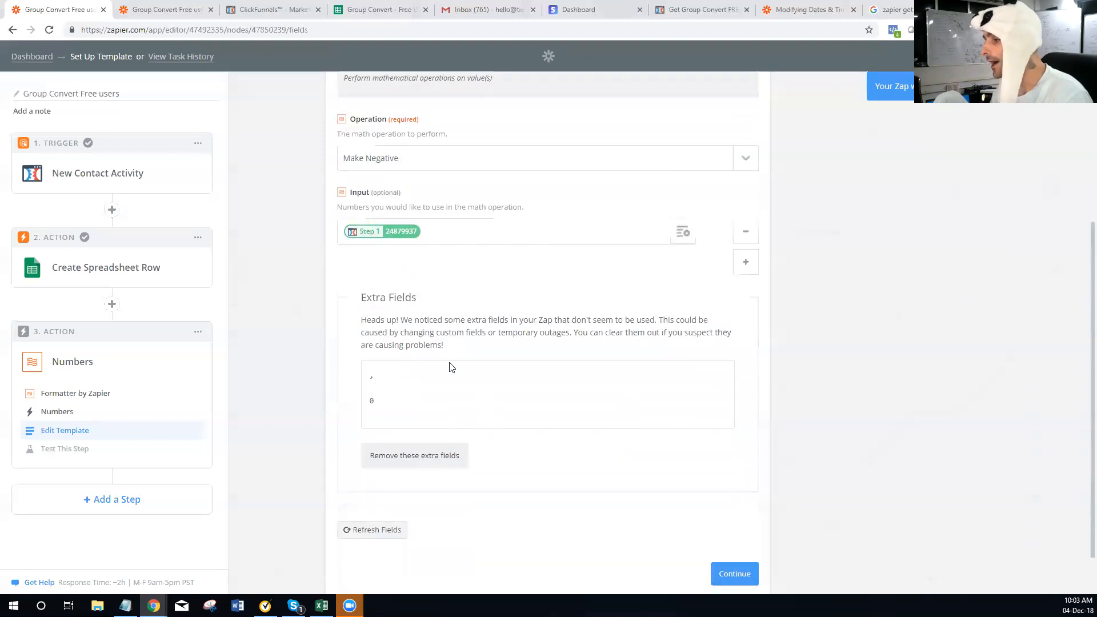
{"action": "left_click", "coordinate": [420, 451]}
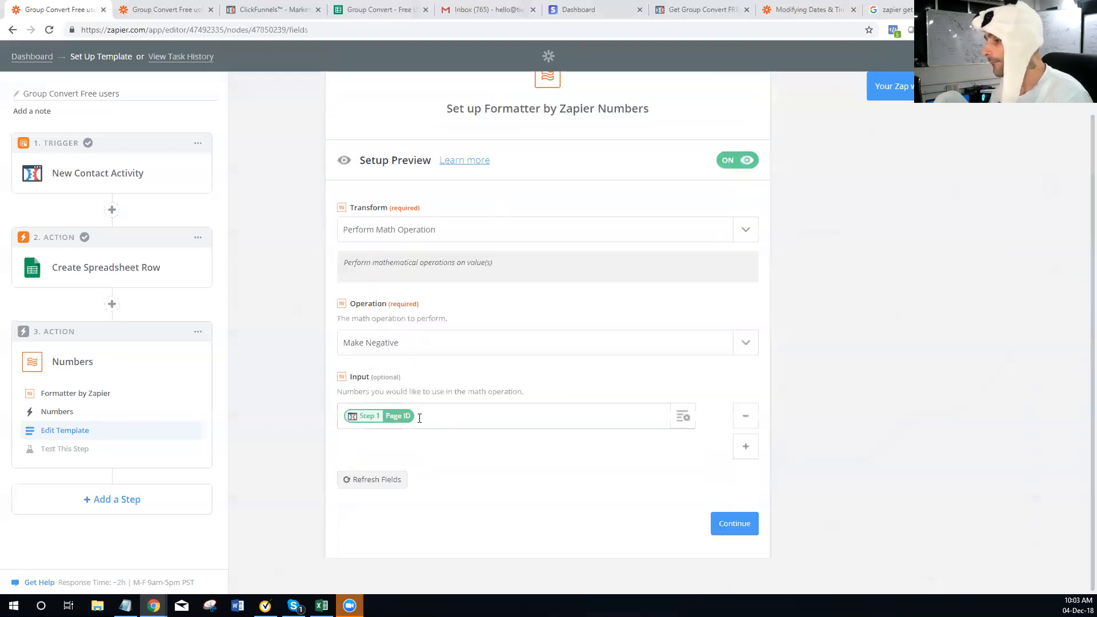
Change the operation to Add, adding two input rows and then removing them again
{"action": "left_click", "coordinate": [428, 347]}
{"action": "left_click", "coordinate": [404, 397]}
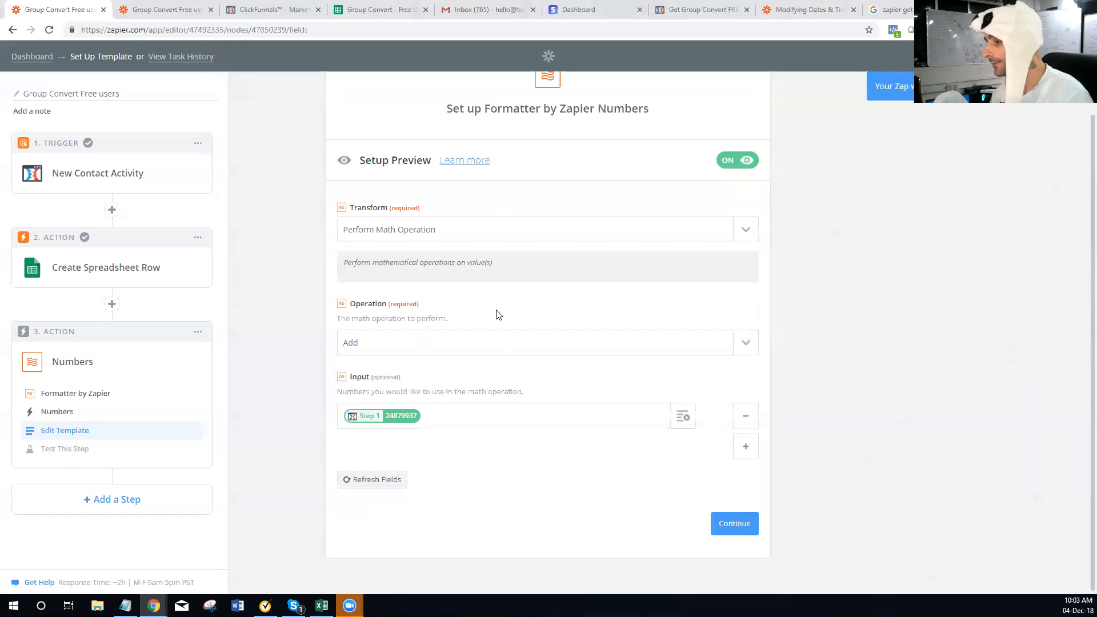
{"action": "left_click", "coordinate": [735, 446]}
{"action": "left_click", "coordinate": [735, 477]}
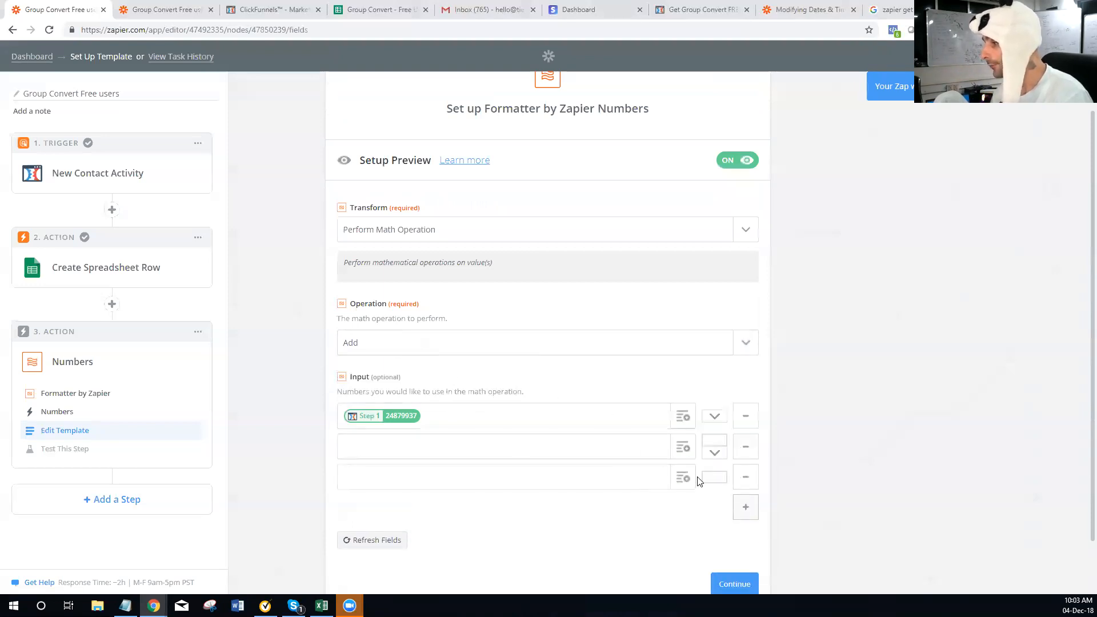
{"action": "left_click", "coordinate": [749, 453]}
{"action": "left_click", "coordinate": [745, 448]}
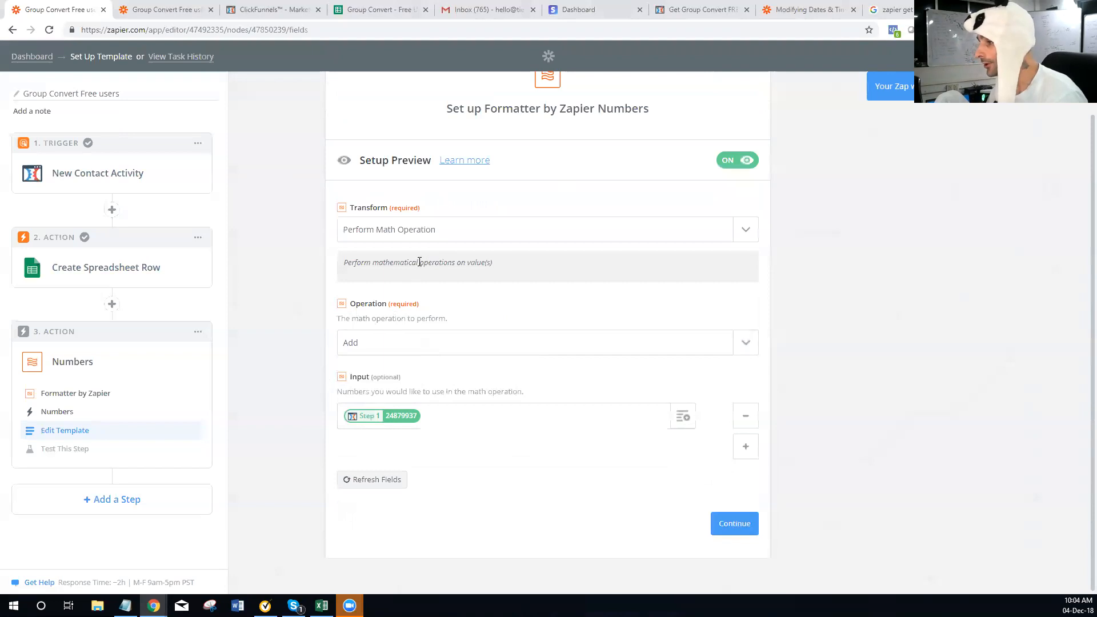
{"action": "left_click", "coordinate": [449, 341]}
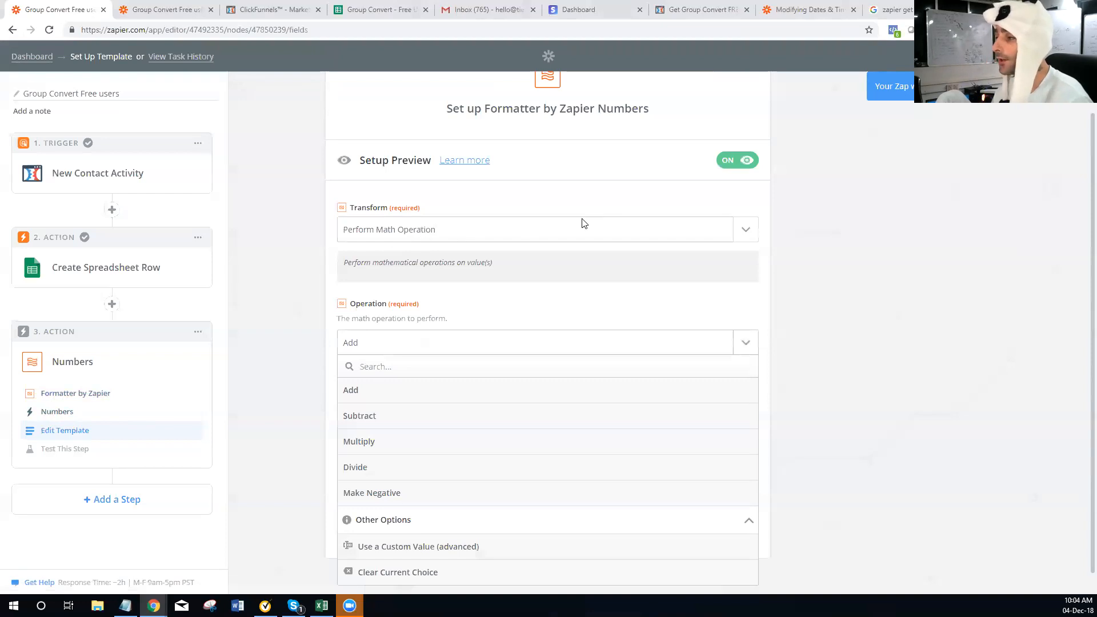
Change the transform to Spreadsheet-Style Formula with 24879937 as formula, and drop extra fields
{"action": "left_click", "coordinate": [741, 231]}
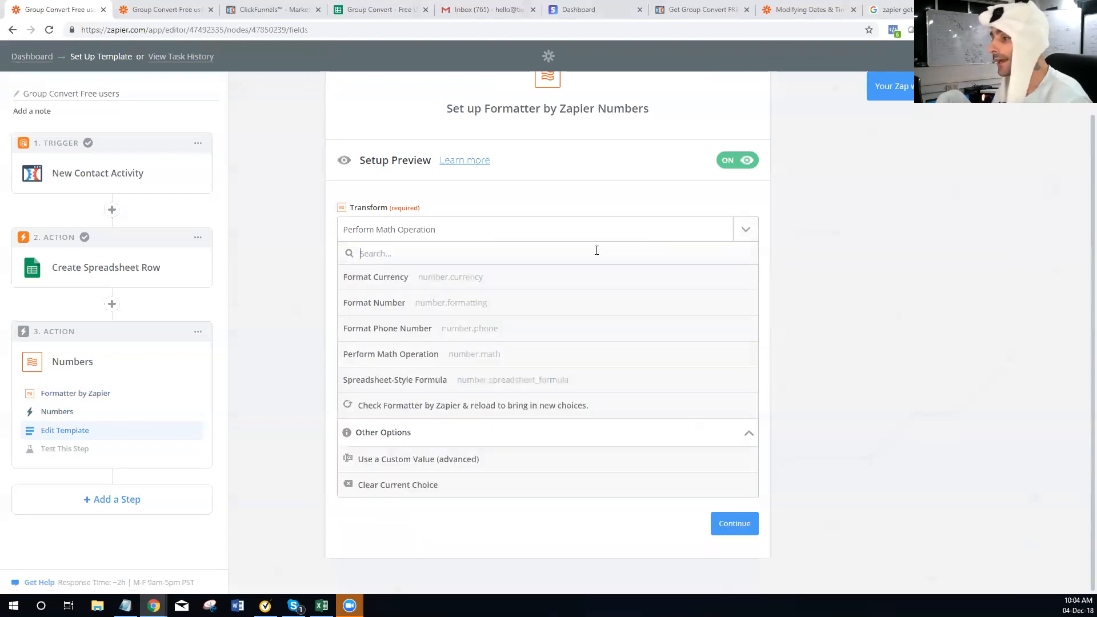
{"action": "left_click", "coordinate": [389, 380]}
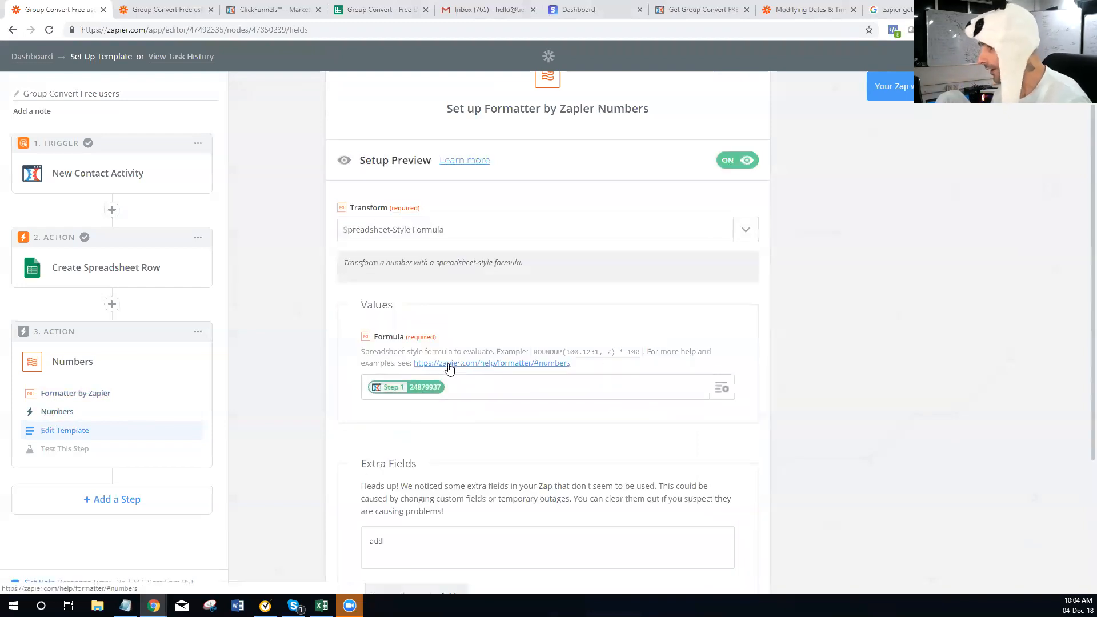
{"action": "scroll", "coordinate": [497, 382], "scroll_direction": "down", "scroll_amount": 3}
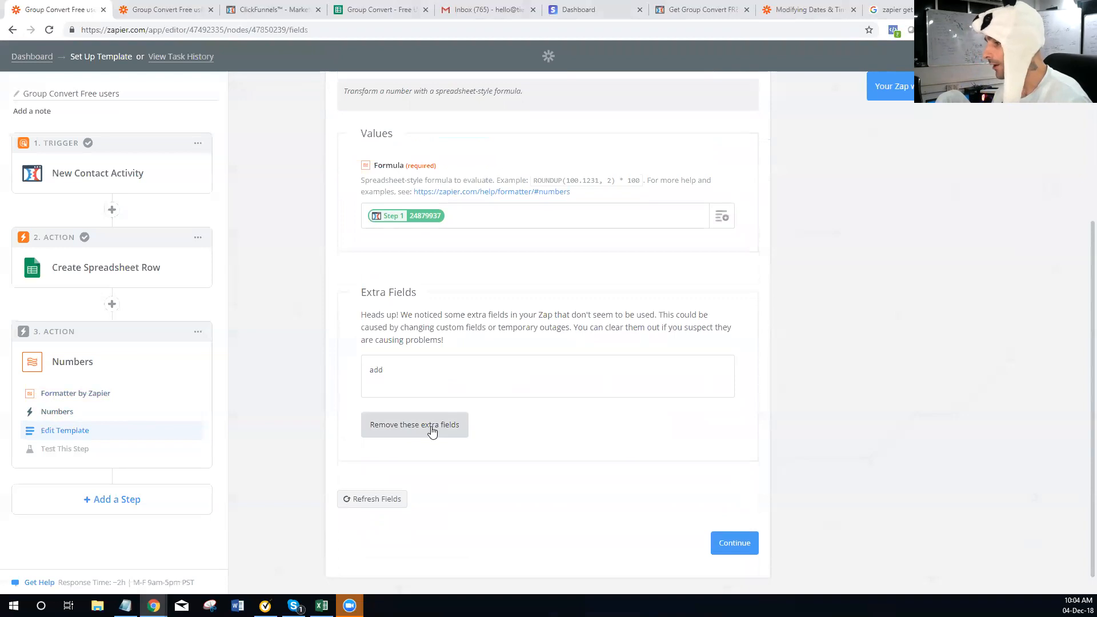
{"action": "left_click", "coordinate": [432, 432]}
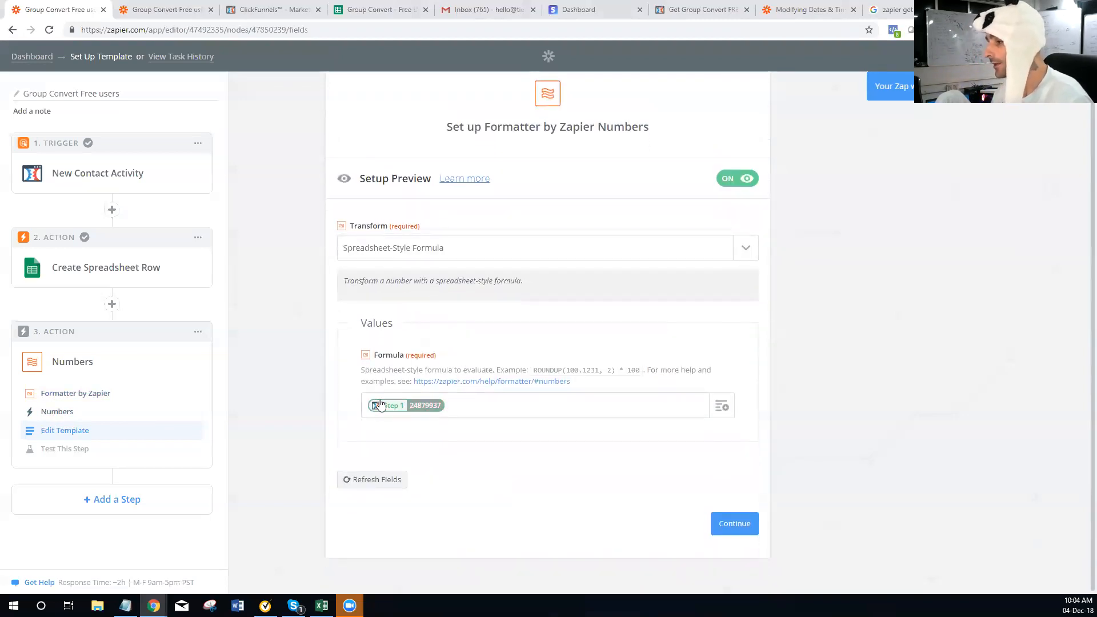
Open the Formatter numbers help and read through the spreadsheet formula examples
{"action": "left_click", "coordinate": [493, 383]}
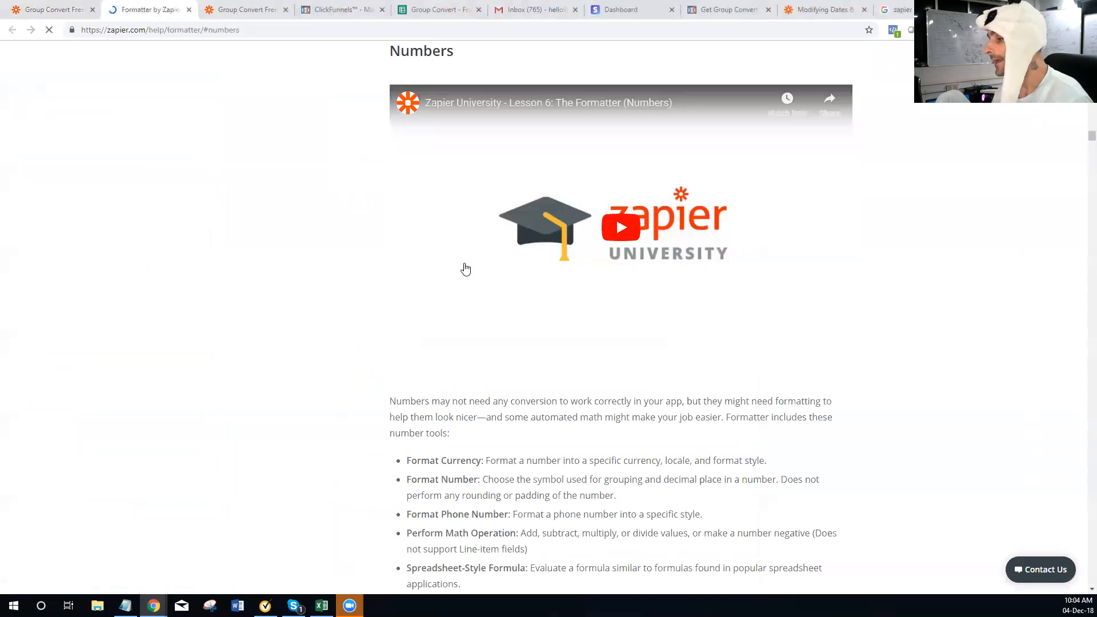
{"action": "scroll", "coordinate": [464, 268], "scroll_direction": "down", "scroll_amount": 4}
{"action": "scroll", "coordinate": [464, 269], "scroll_direction": "down", "scroll_amount": 15}
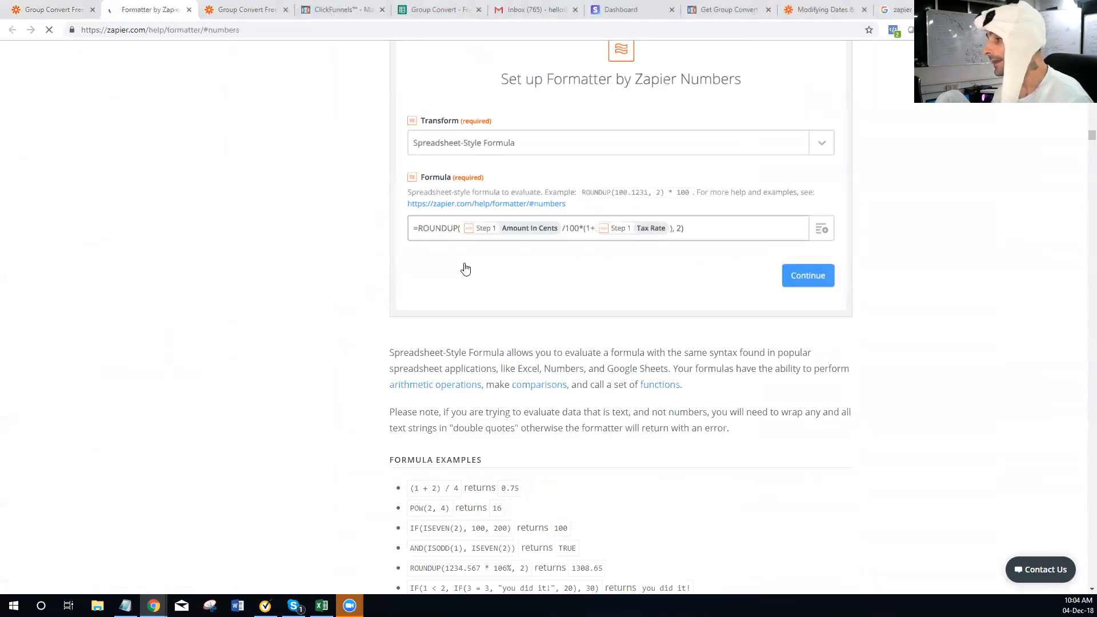
{"action": "scroll", "coordinate": [441, 326], "scroll_direction": "down", "scroll_amount": 2}
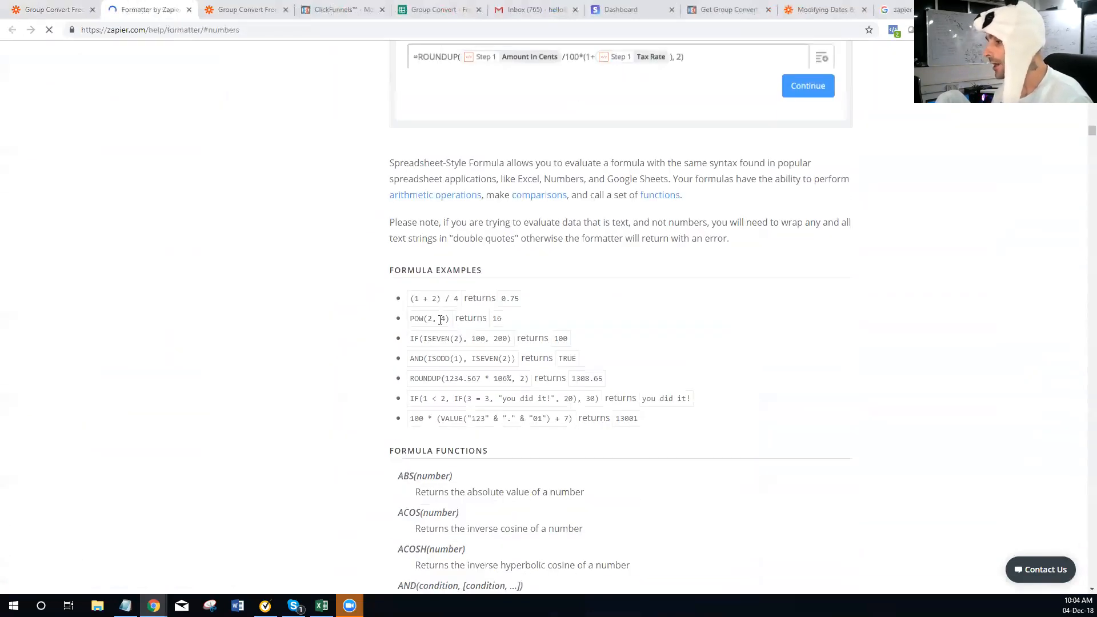
{"action": "left_click_drag", "start_coordinate": [643, 326], "coordinate": [404, 201]}
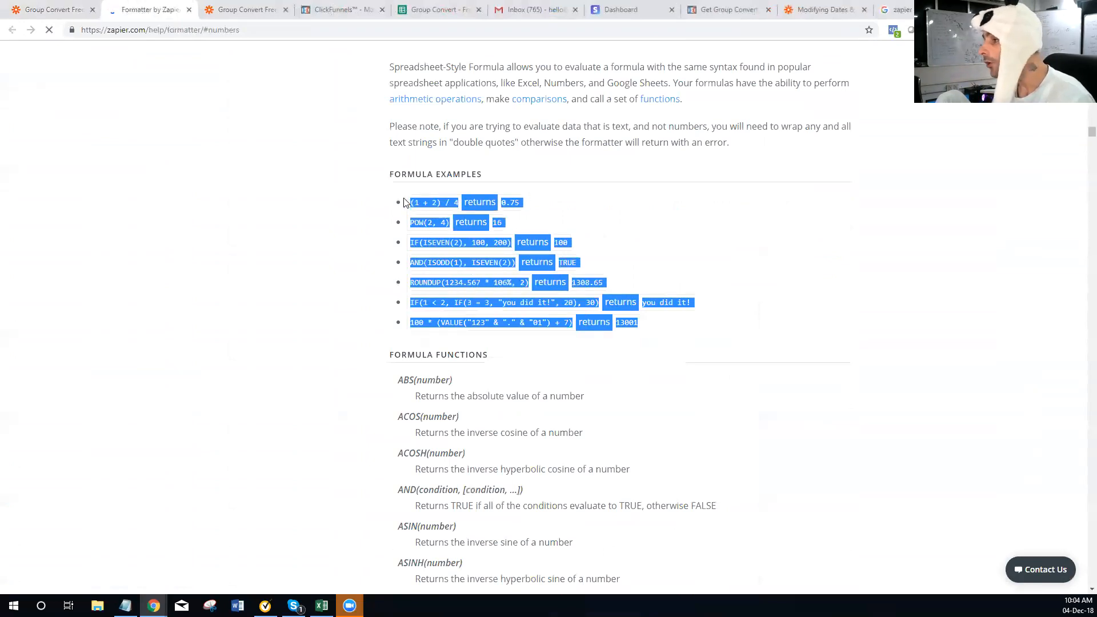
{"action": "scroll", "coordinate": [350, 273], "scroll_direction": "down", "scroll_amount": 2}
{"action": "left_click_drag", "start_coordinate": [391, 265], "coordinate": [504, 438]}
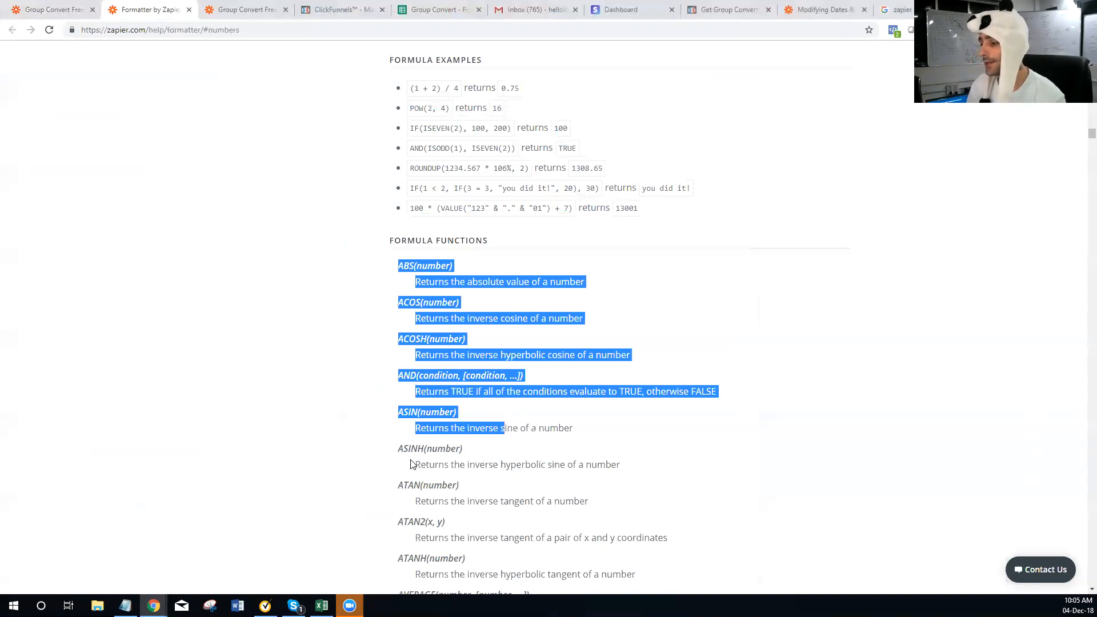
{"action": "scroll", "coordinate": [410, 464], "scroll_direction": "down", "scroll_amount": 2}
{"action": "left_click", "coordinate": [408, 163]}
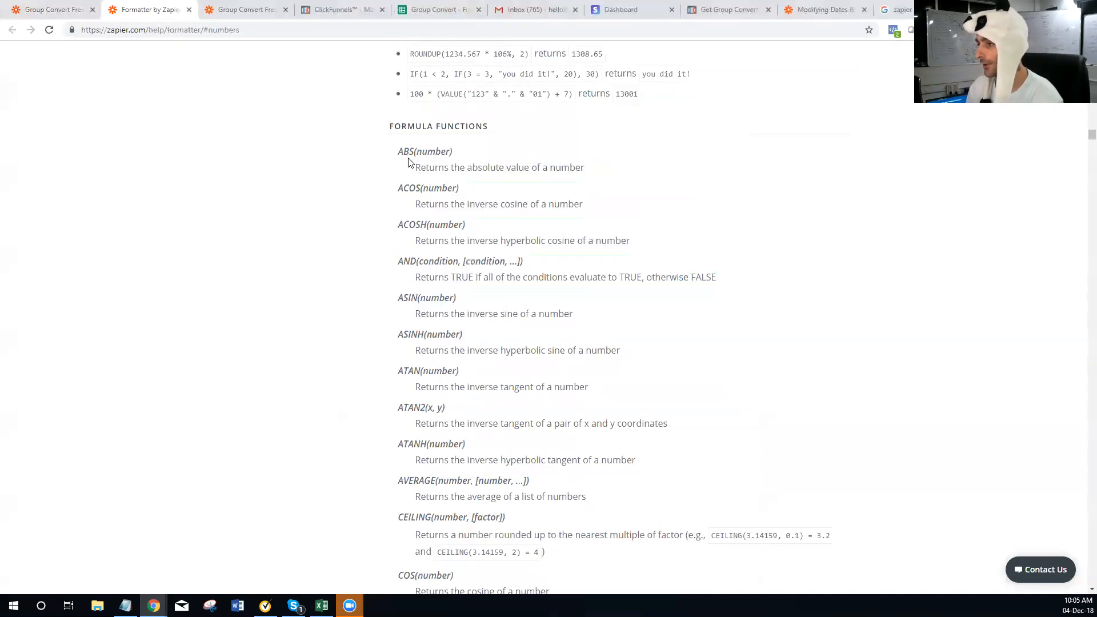
Look up the ABS, AND, POWER and RANDBETWEEN functions, then return to the Zap editor
{"action": "double_click", "coordinate": [409, 153]}
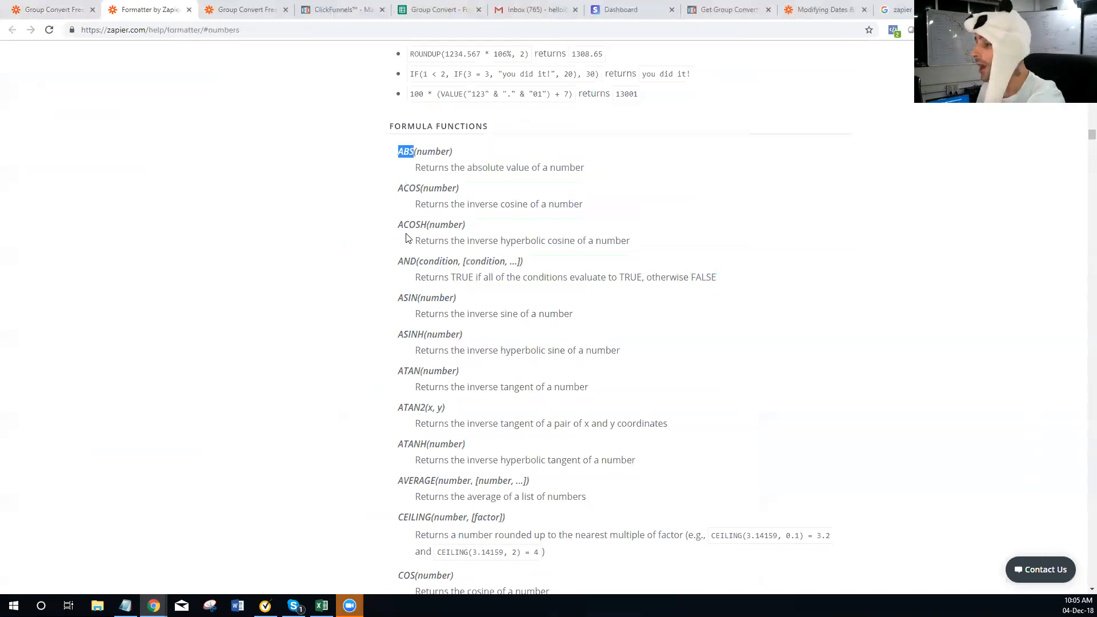
{"action": "double_click", "coordinate": [401, 260]}
{"action": "scroll", "coordinate": [404, 285], "scroll_direction": "down", "scroll_amount": 2}
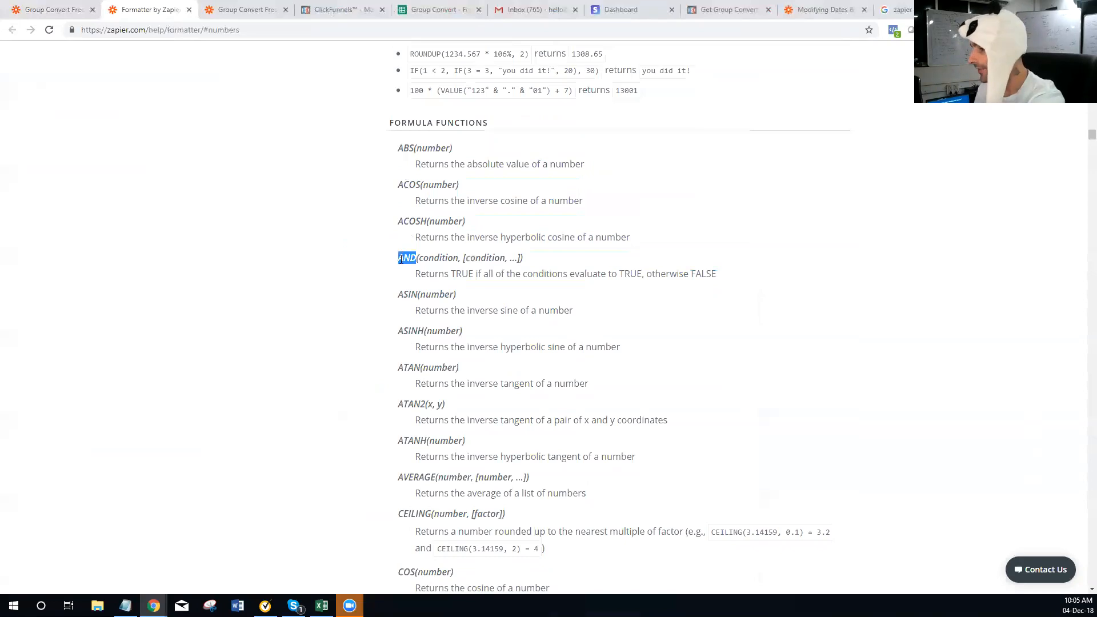
{"action": "scroll", "coordinate": [408, 312], "scroll_direction": "down", "scroll_amount": 2}
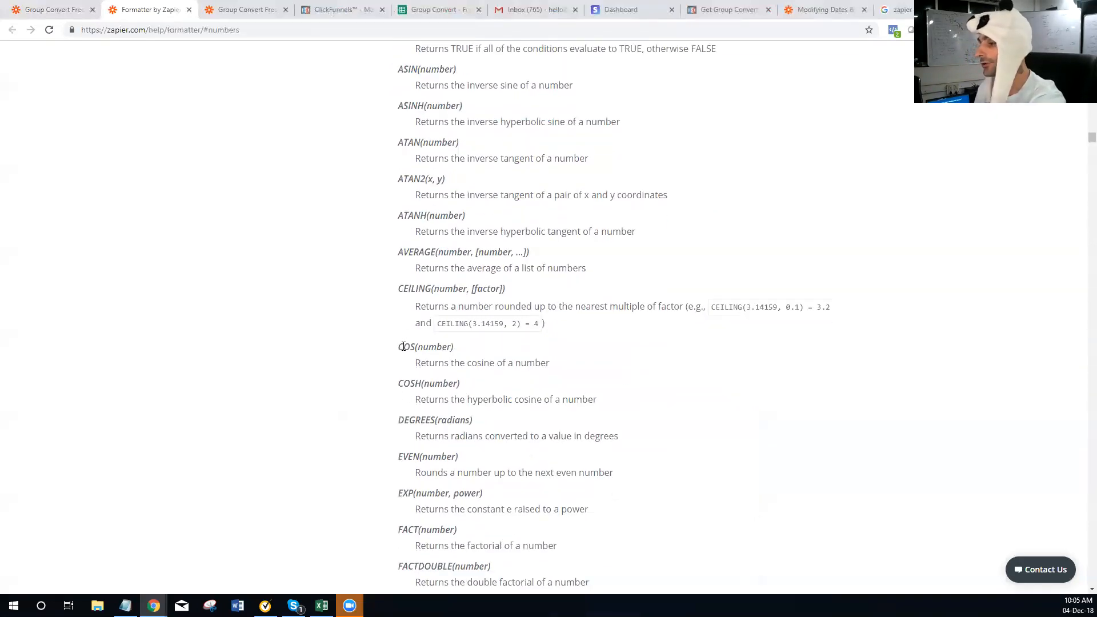
{"action": "scroll", "coordinate": [417, 360], "scroll_direction": "down", "scroll_amount": 1}
{"action": "scroll", "coordinate": [420, 354], "scroll_direction": "down", "scroll_amount": 2}
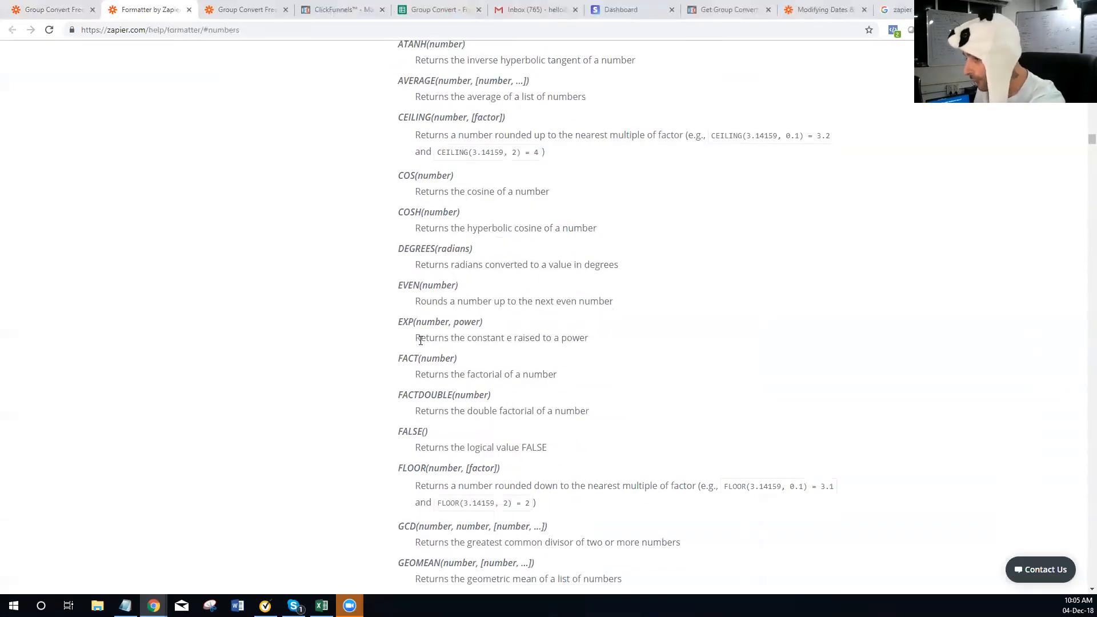
{"action": "scroll", "coordinate": [421, 342], "scroll_direction": "down", "scroll_amount": 7}
{"action": "scroll", "coordinate": [420, 340], "scroll_direction": "down", "scroll_amount": 15}
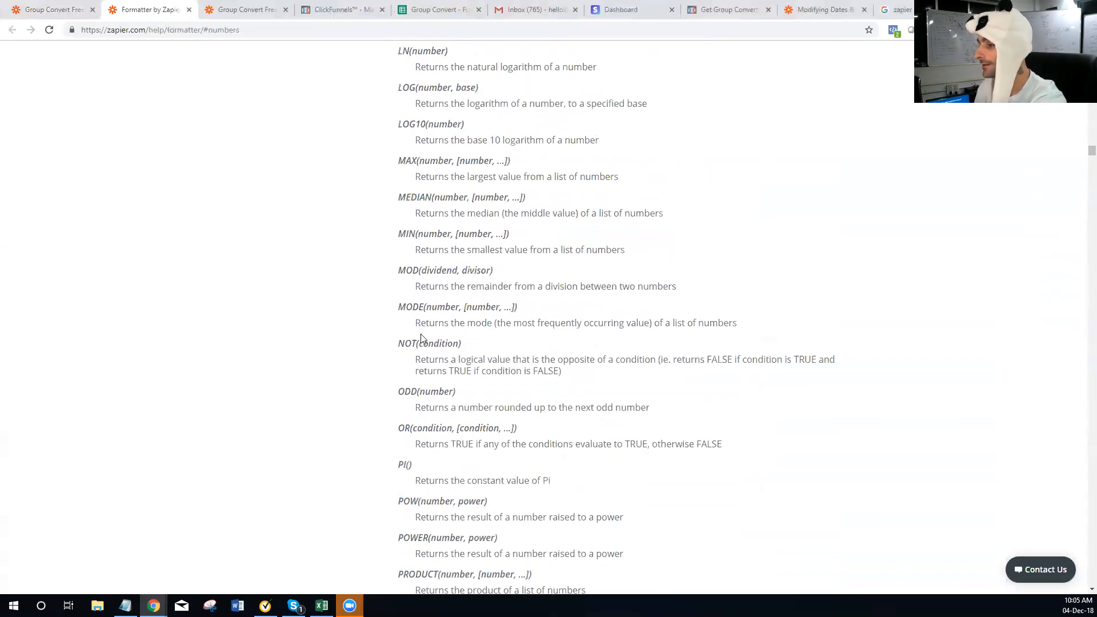
{"action": "double_click", "coordinate": [415, 195]}
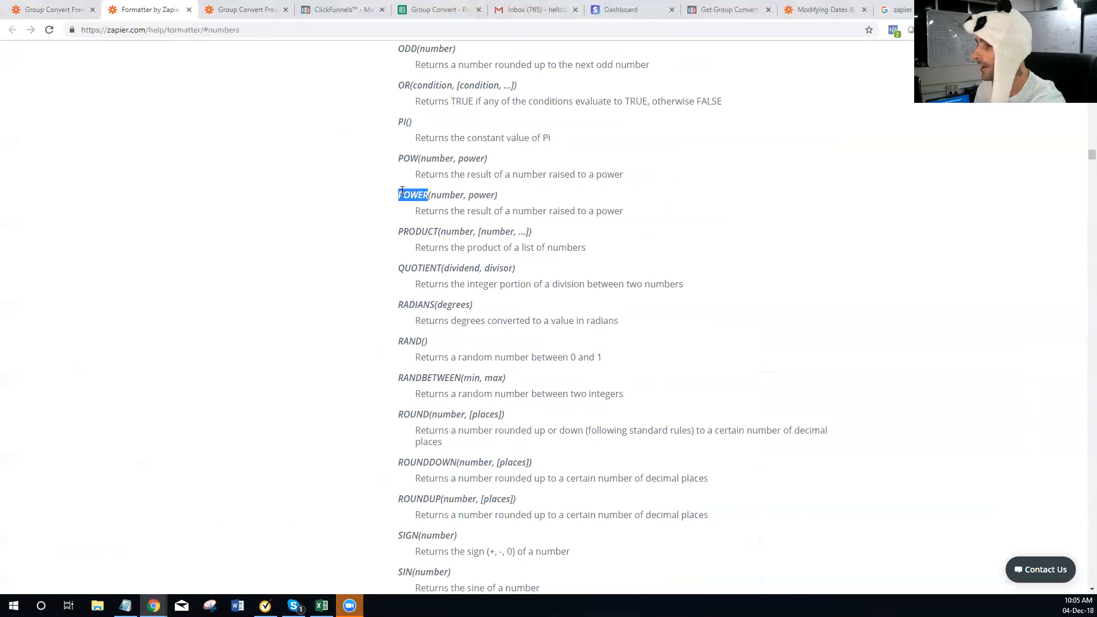
{"action": "scroll", "coordinate": [399, 240], "scroll_direction": "down", "scroll_amount": 2}
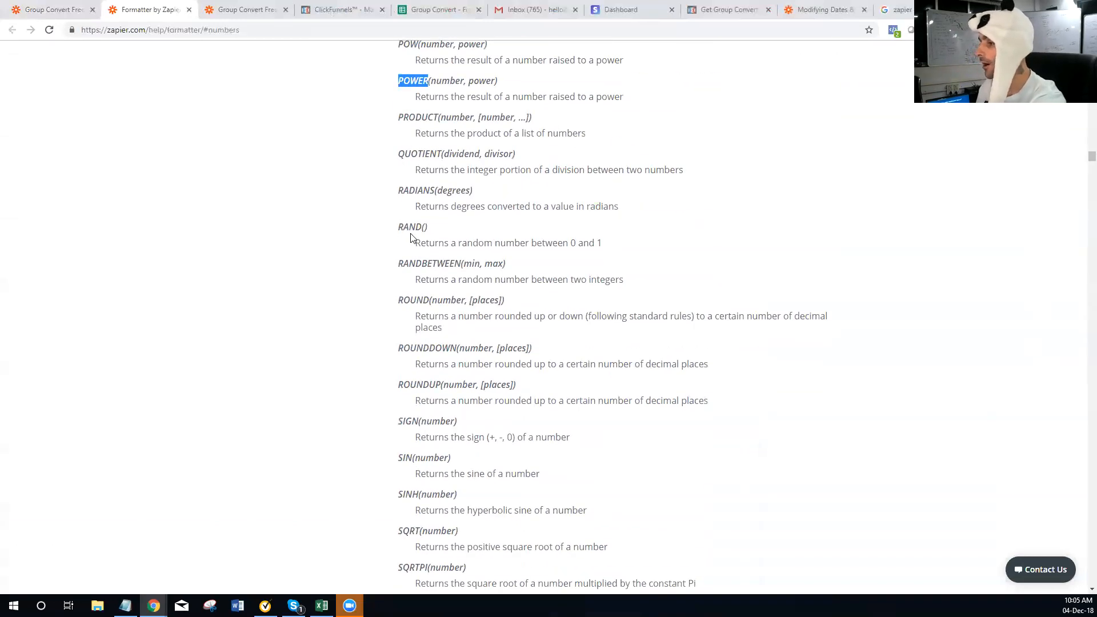
{"action": "scroll", "coordinate": [409, 239], "scroll_direction": "down", "scroll_amount": 1}
{"action": "scroll", "coordinate": [409, 238], "scroll_direction": "down", "scroll_amount": 2}
{"action": "scroll", "coordinate": [417, 220], "scroll_direction": "up", "scroll_amount": 2}
{"action": "double_click", "coordinate": [424, 203]}
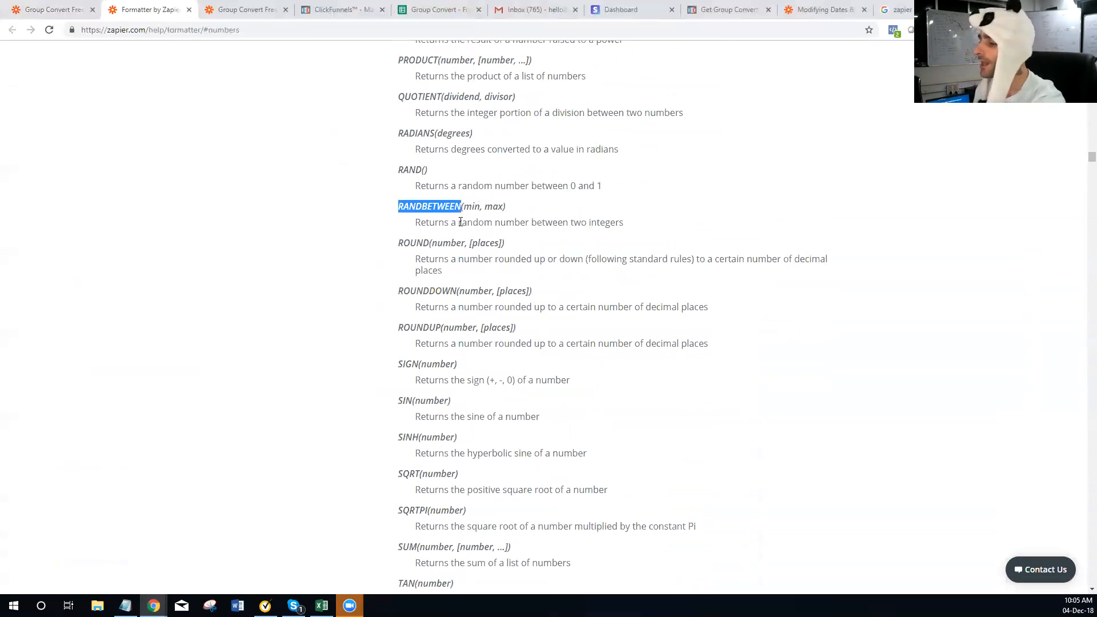
{"action": "scroll", "coordinate": [460, 222], "scroll_direction": "down", "scroll_amount": 8}
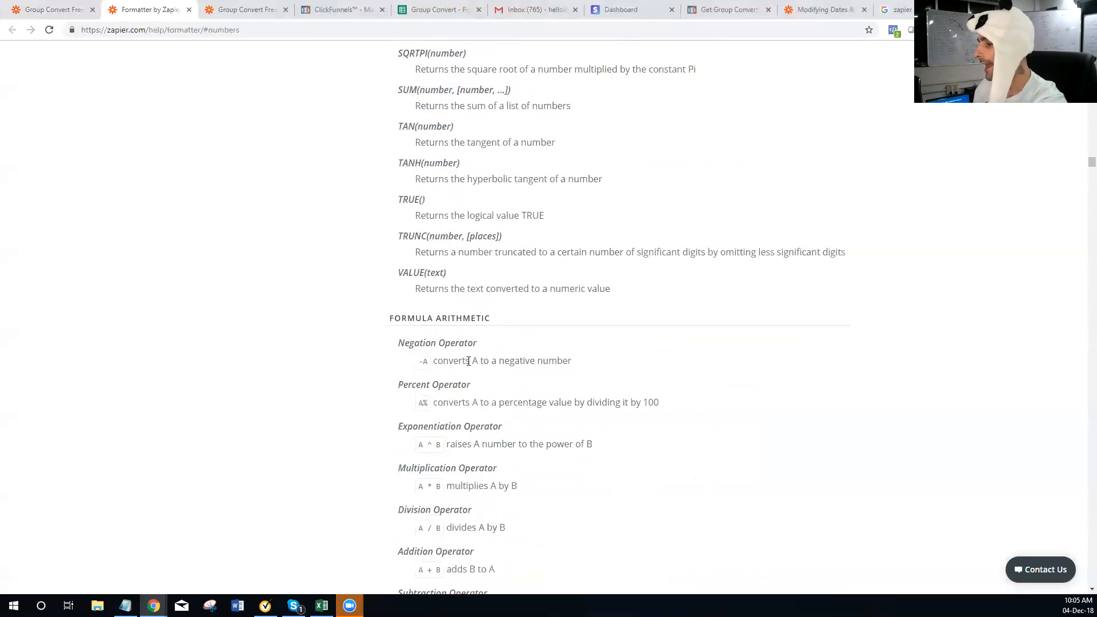
{"action": "scroll", "coordinate": [468, 361], "scroll_direction": "down", "scroll_amount": 13}
{"action": "scroll", "coordinate": [454, 364], "scroll_direction": "up", "scroll_amount": 20}
{"action": "scroll", "coordinate": [485, 327], "scroll_direction": "up", "scroll_amount": 20}
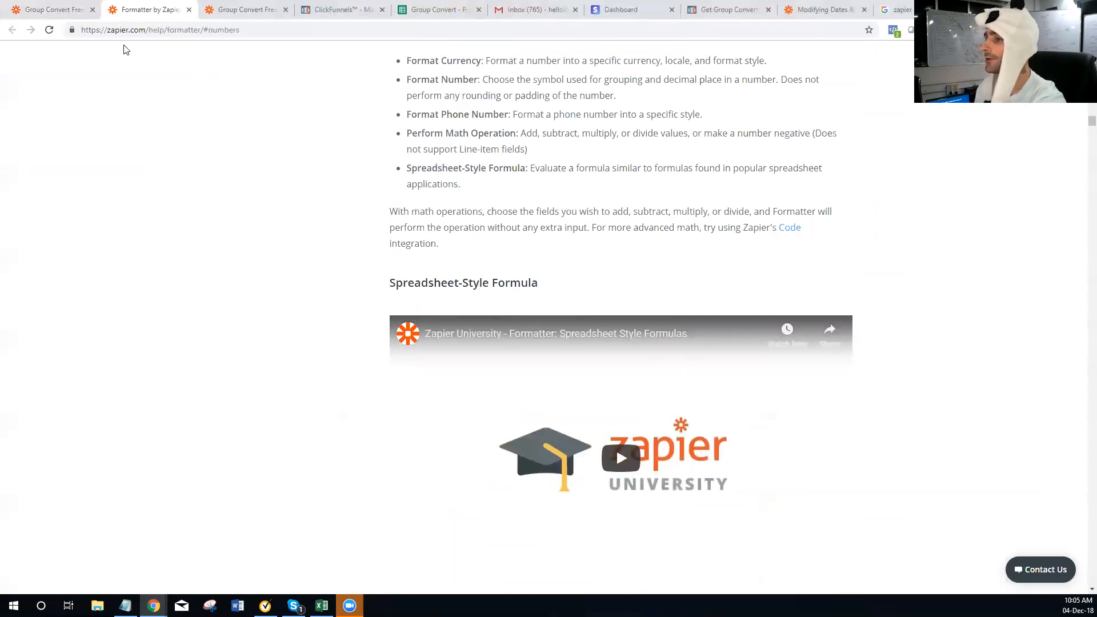
{"action": "left_click", "coordinate": [72, 9]}
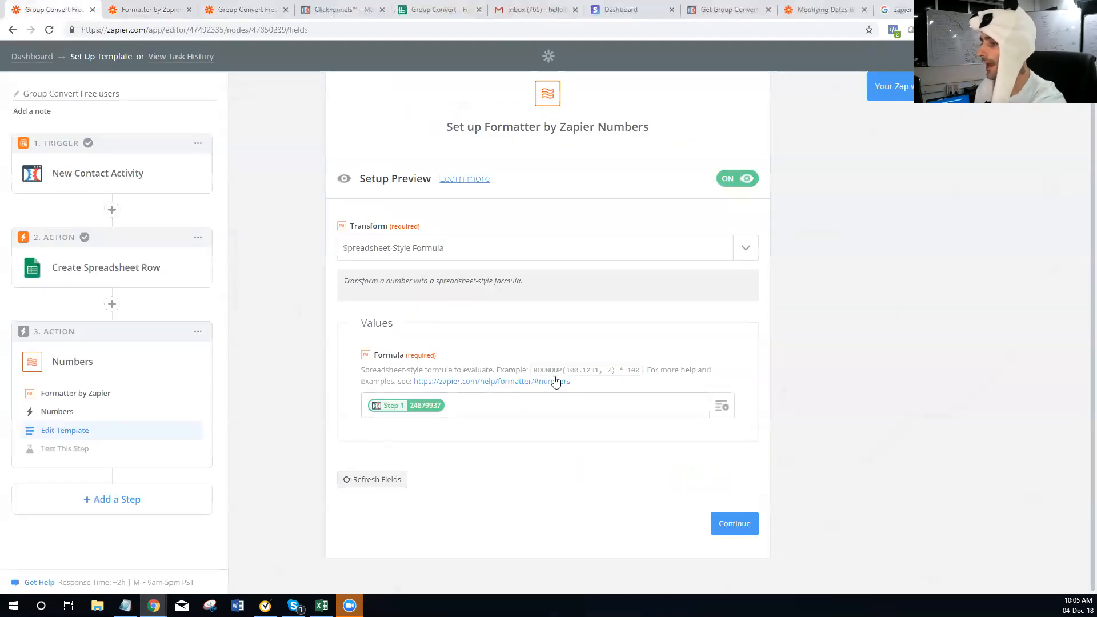
Change the Formatter action type from Numbers to Utilities
{"action": "left_click", "coordinate": [502, 252]}
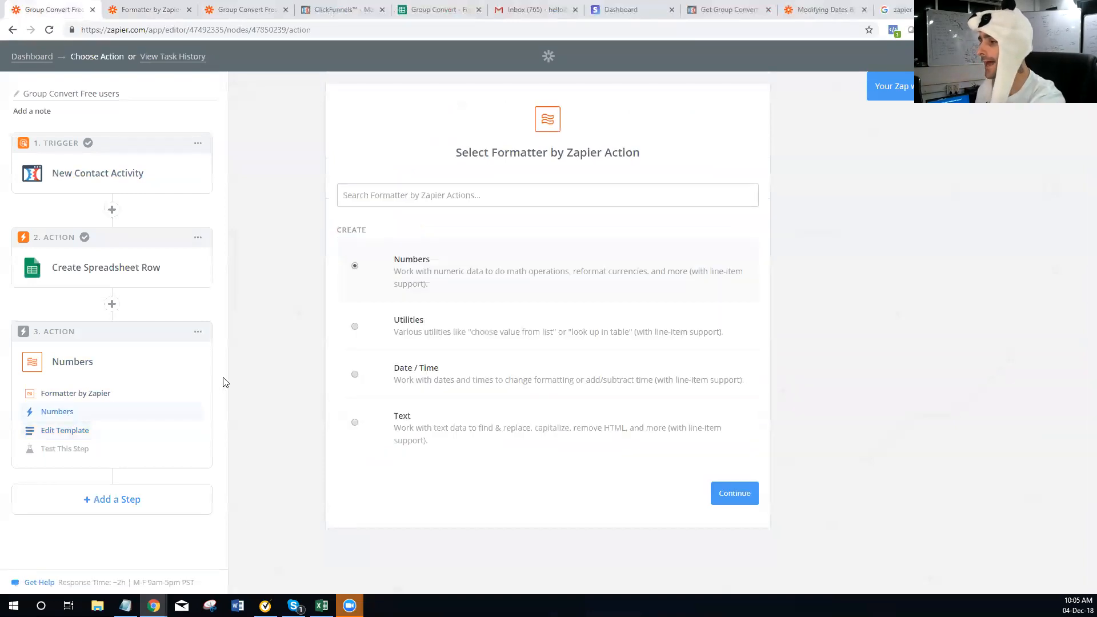
{"action": "left_click", "coordinate": [354, 327]}
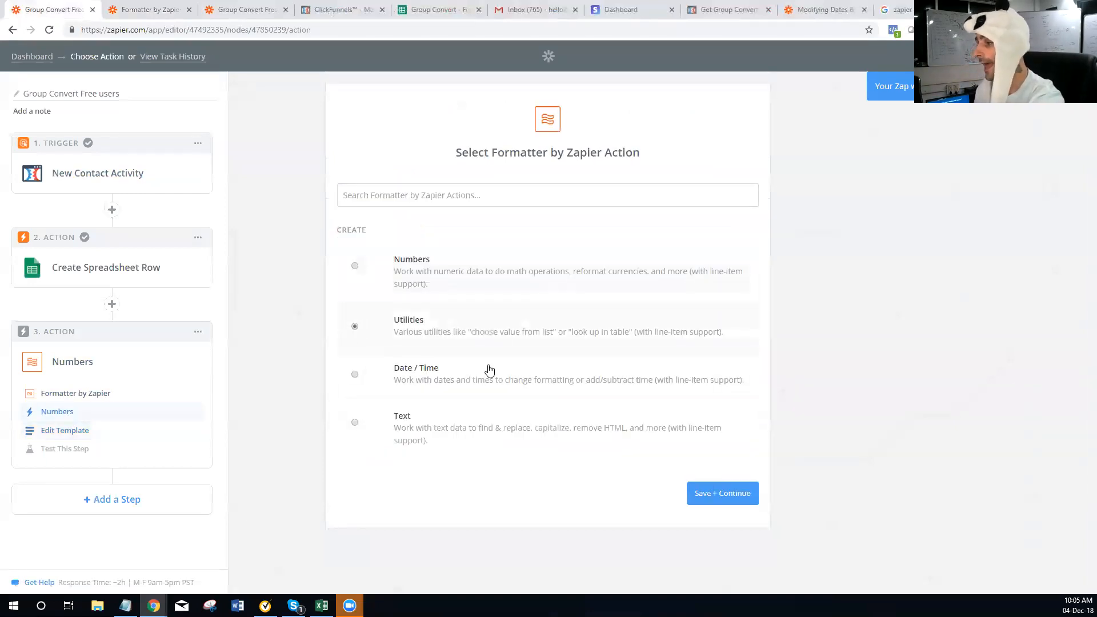
{"action": "left_click", "coordinate": [722, 495]}
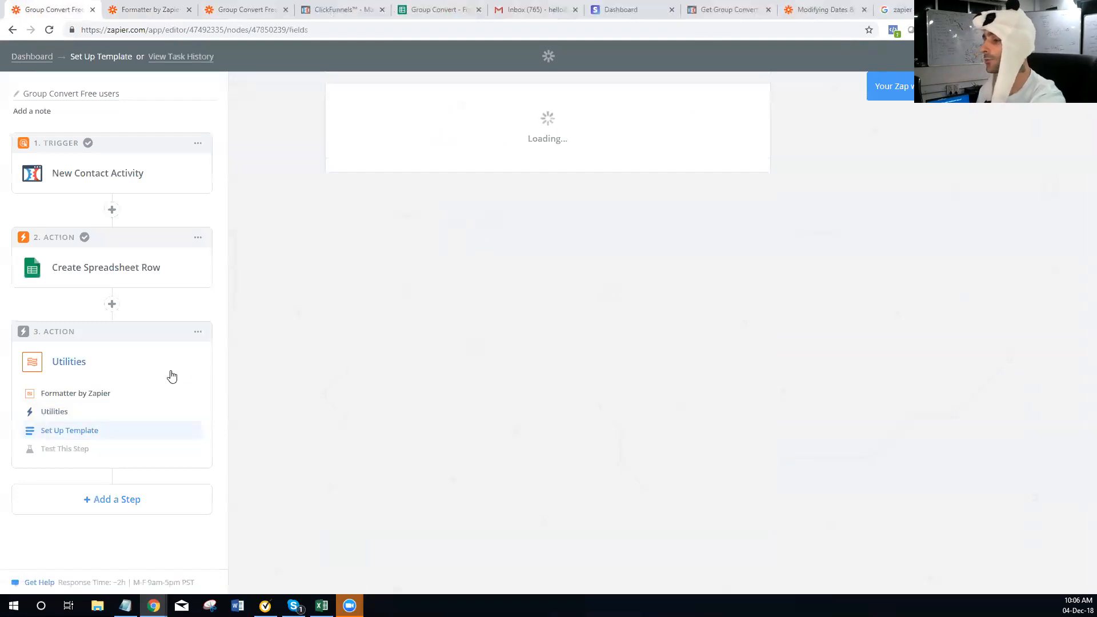
Set the Utilities transform to Lookup Table and look over its key fields
{"action": "left_click", "coordinate": [683, 277]}
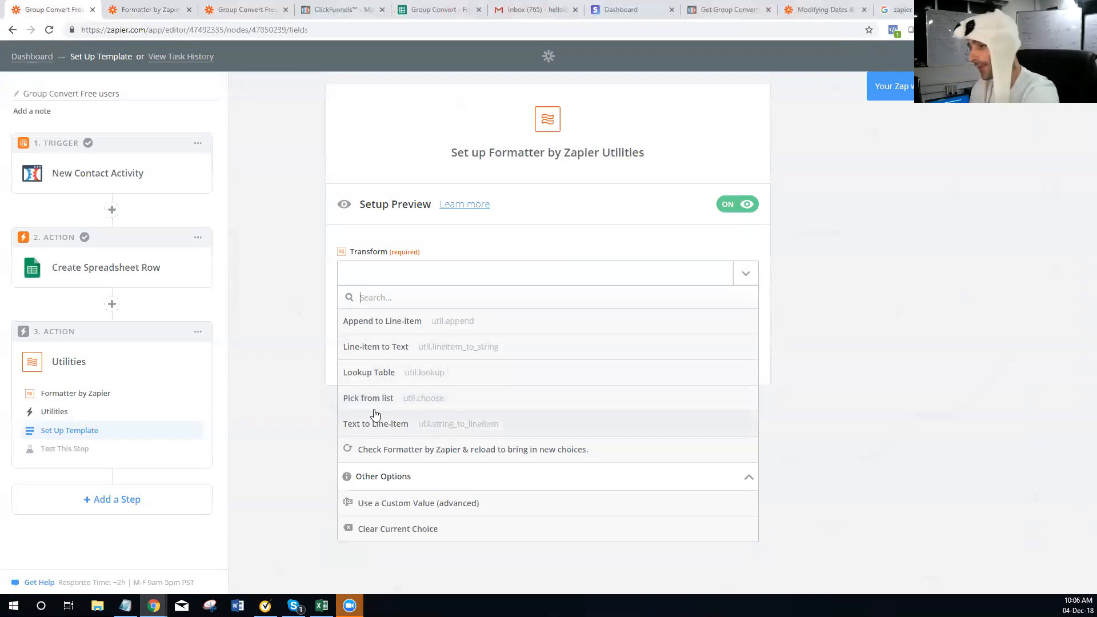
{"action": "left_click", "coordinate": [403, 380]}
{"action": "scroll", "coordinate": [462, 387], "scroll_direction": "down", "scroll_amount": 3}
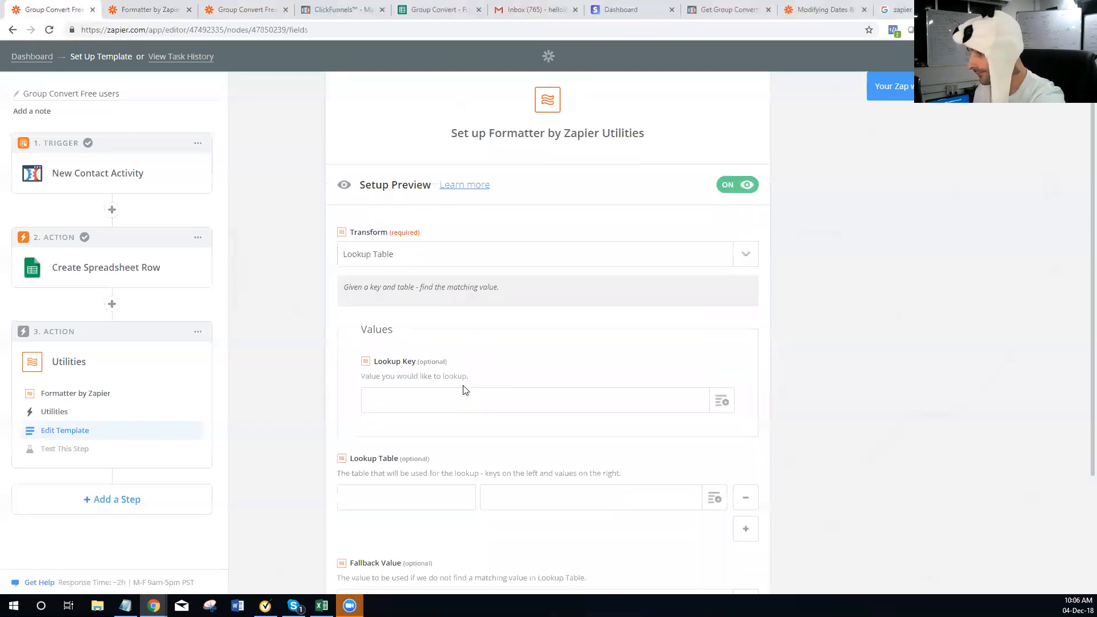
{"action": "left_click", "coordinate": [392, 345]}
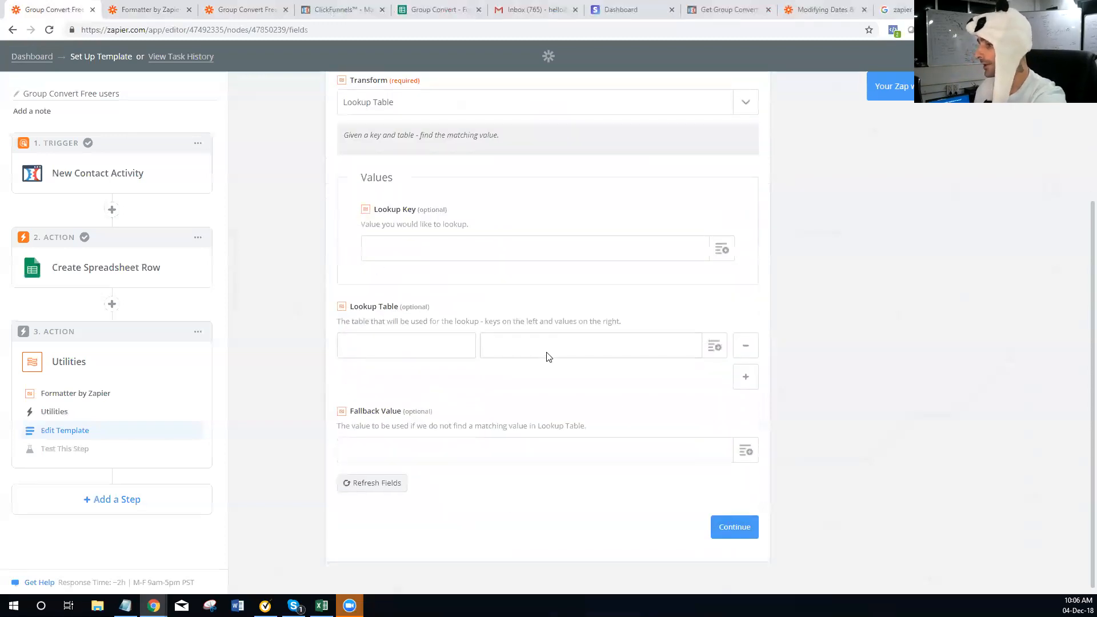
{"action": "scroll", "coordinate": [491, 435], "scroll_direction": "up", "scroll_amount": 3}
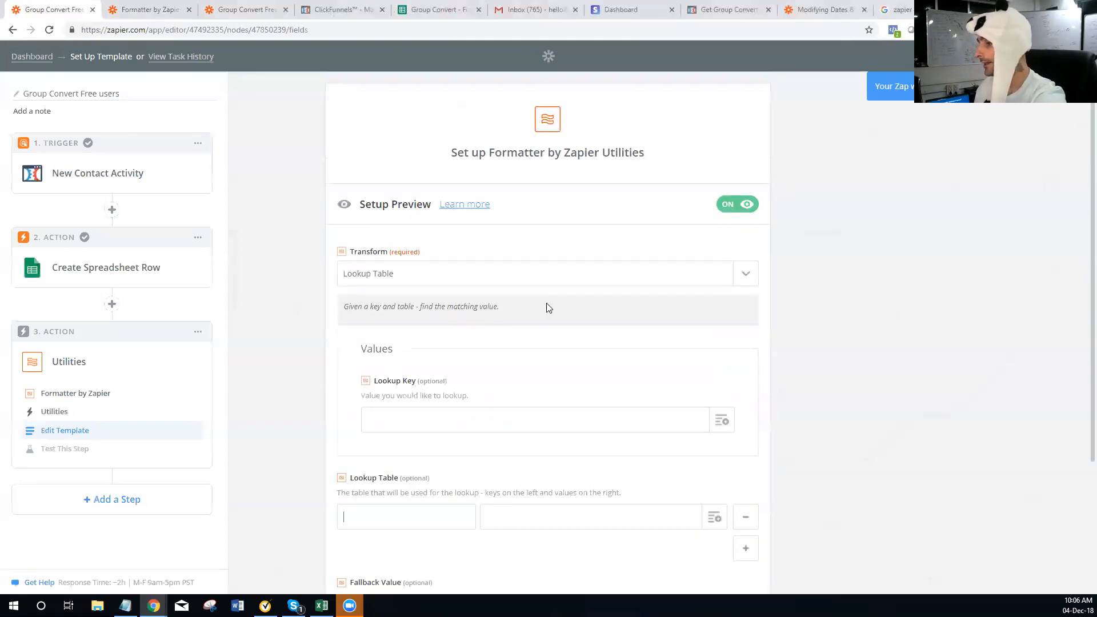
{"action": "left_click", "coordinate": [475, 279]}
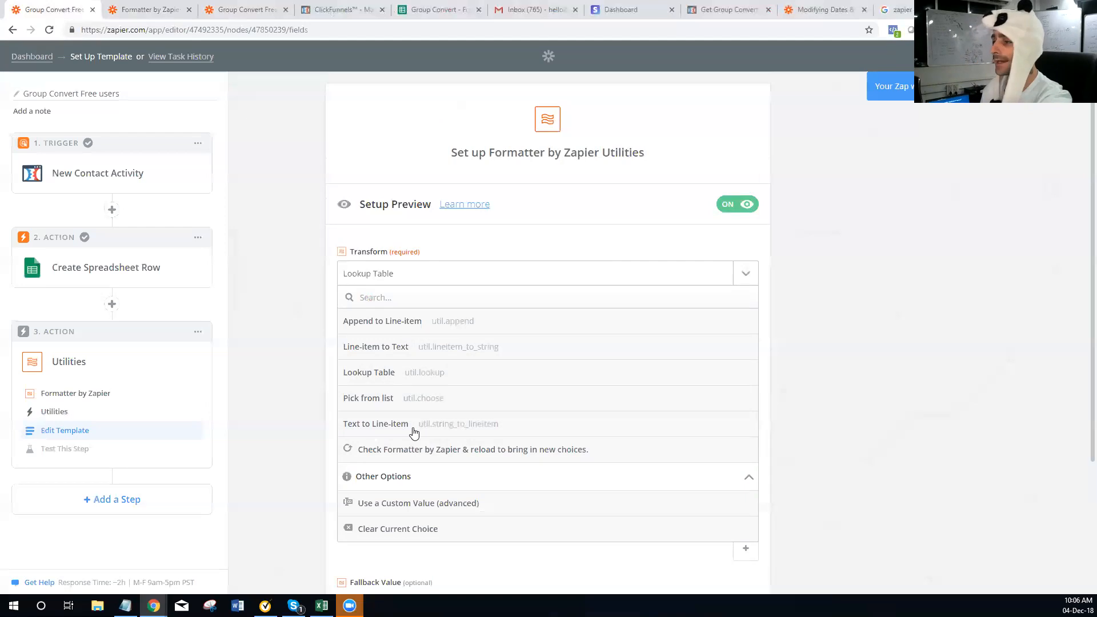
Change the action type to Text and choose the Capitalize transform
{"action": "left_click", "coordinate": [68, 414]}
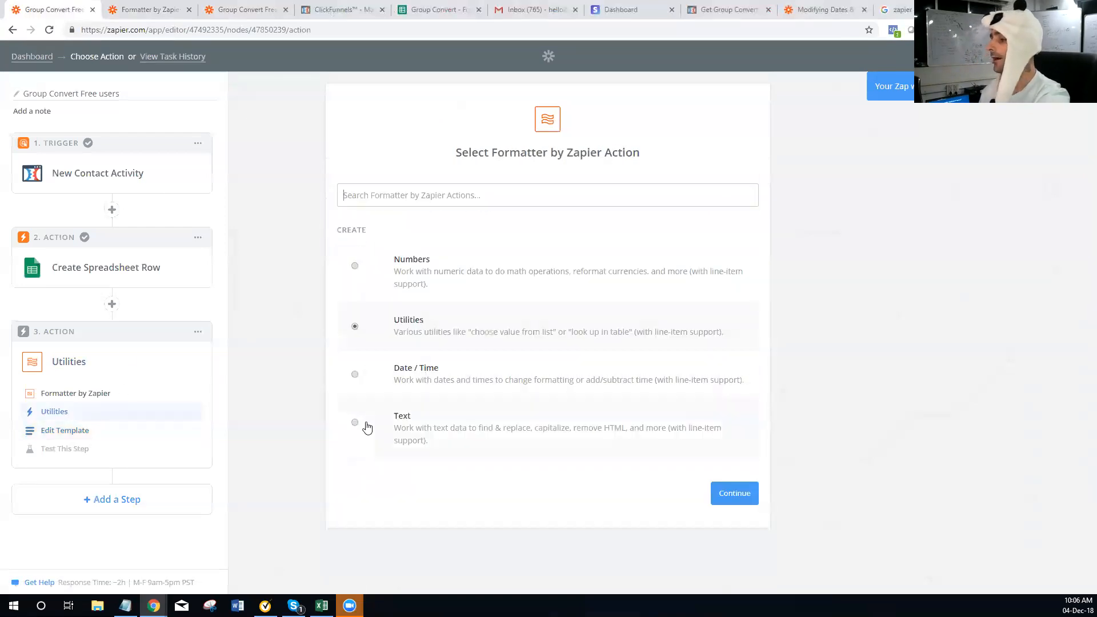
{"action": "left_click", "coordinate": [367, 427]}
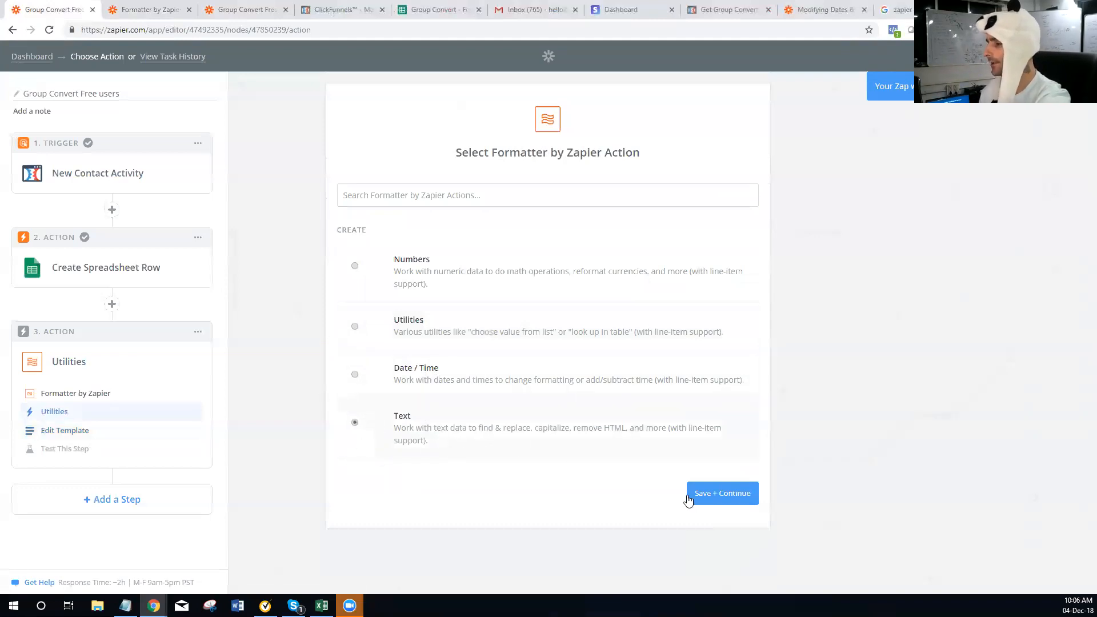
{"action": "left_click", "coordinate": [718, 493]}
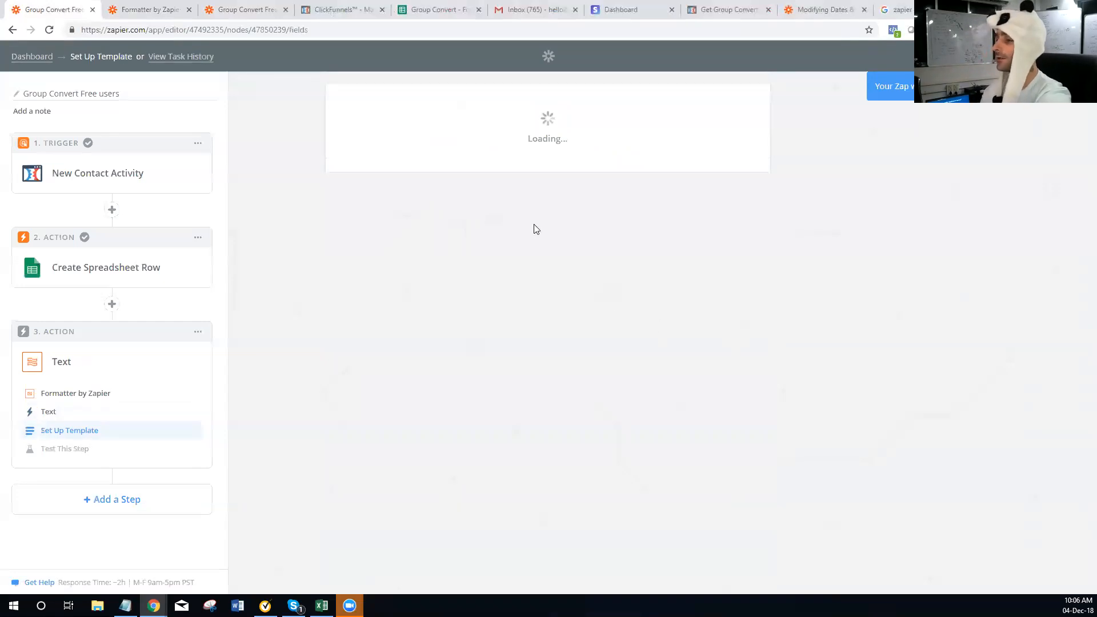
{"action": "left_click", "coordinate": [546, 282]}
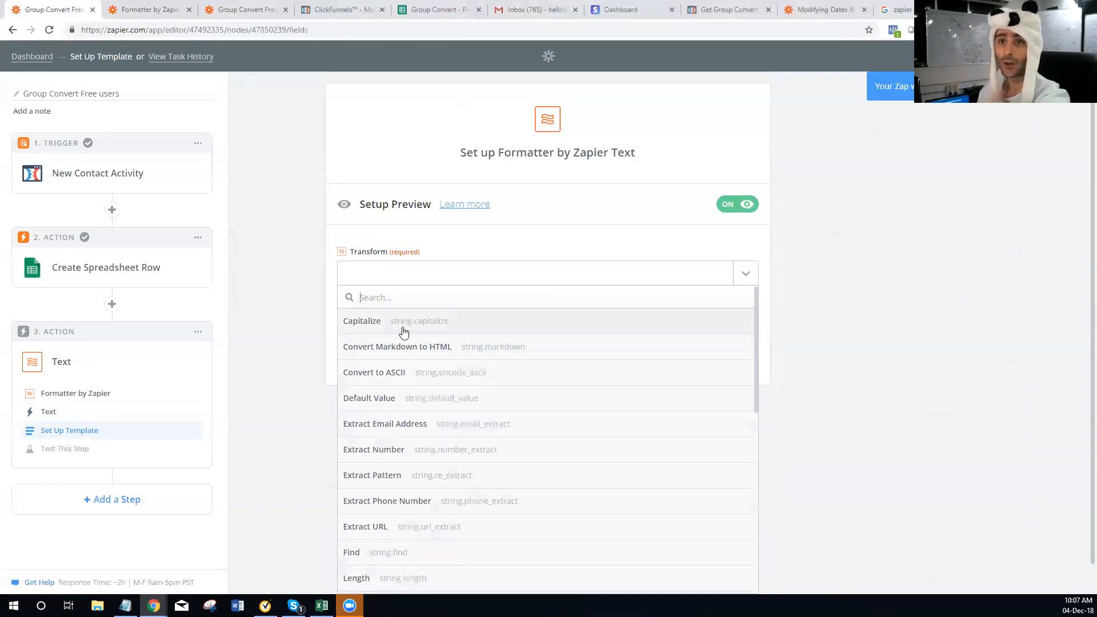
{"action": "left_click", "coordinate": [403, 321]}
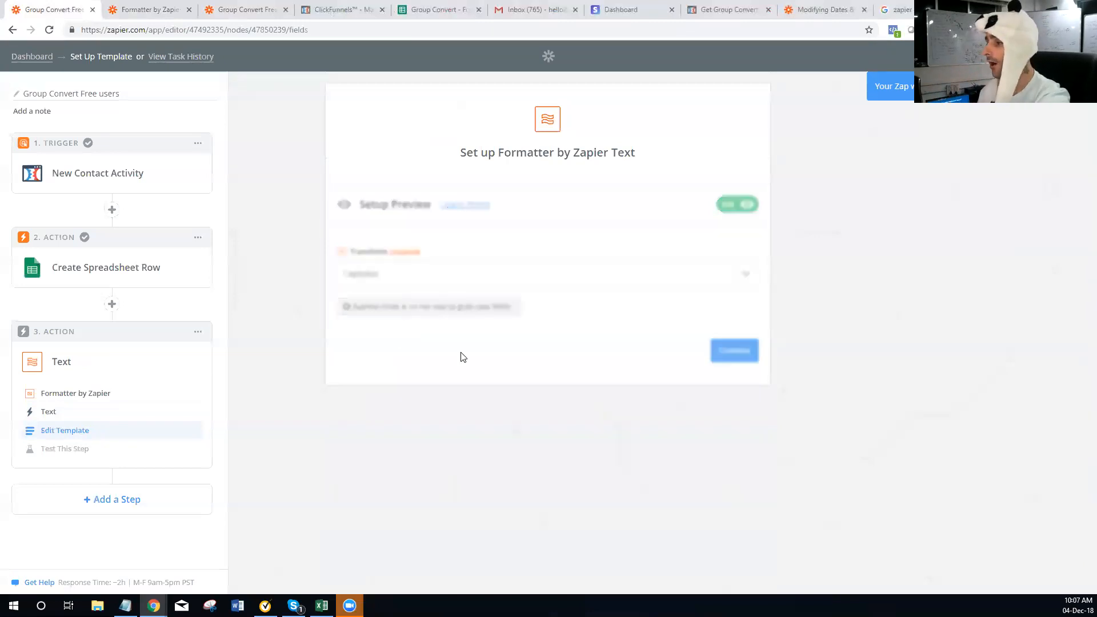
Map the contact's Group Convert tags field from step 1 as the input and continue
{"action": "left_click", "coordinate": [713, 402]}
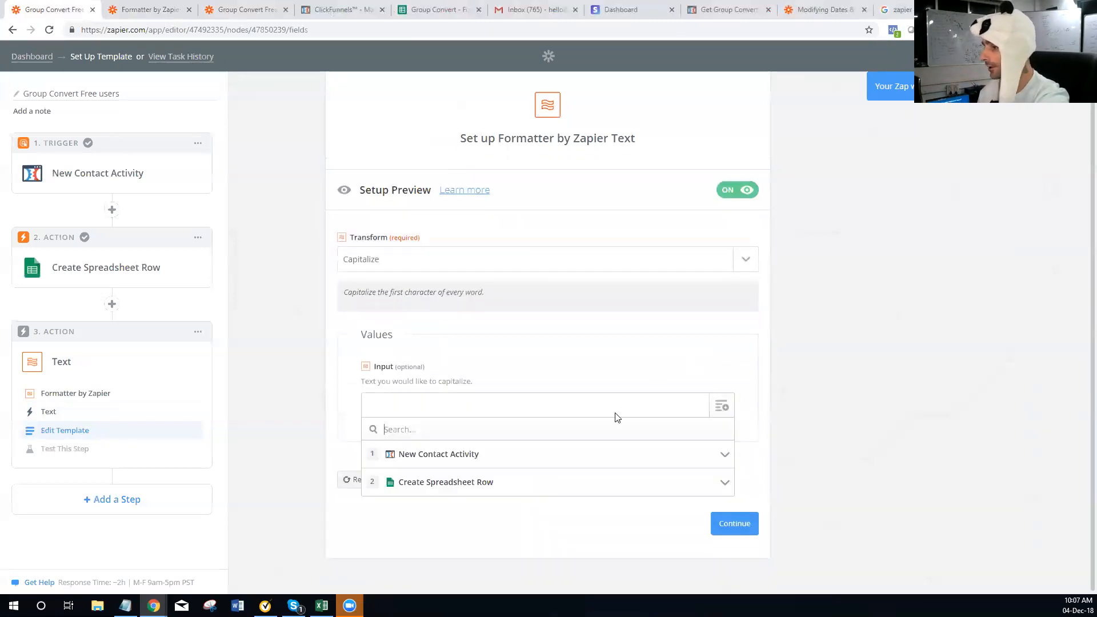
{"action": "left_click", "coordinate": [460, 455]}
{"action": "scroll", "coordinate": [470, 434], "scroll_direction": "down", "scroll_amount": 6}
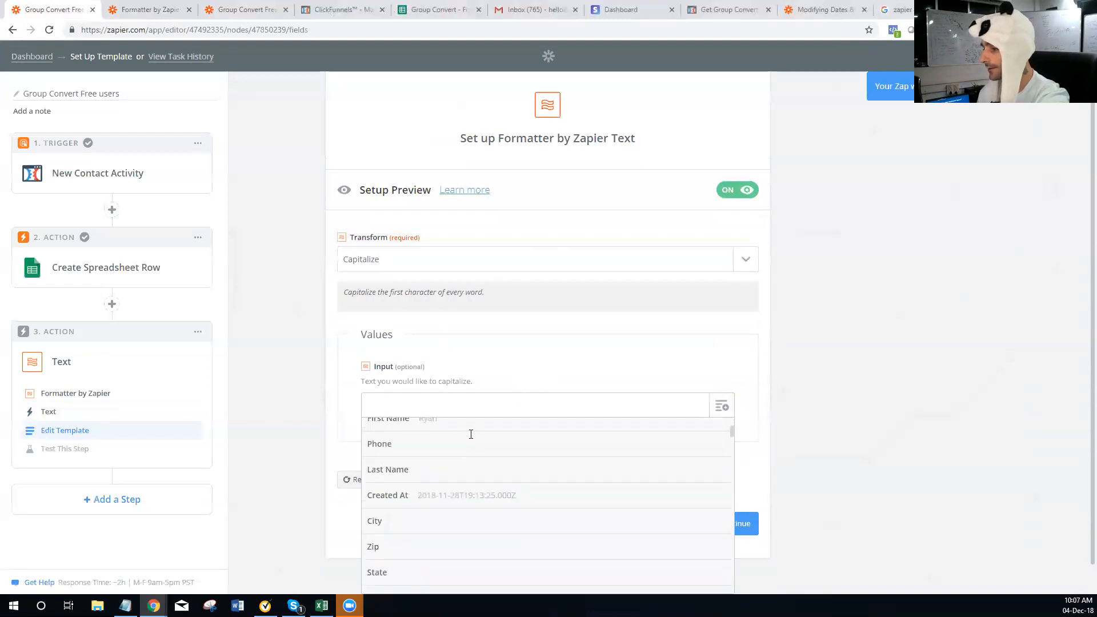
{"action": "scroll", "coordinate": [491, 473], "scroll_direction": "down", "scroll_amount": 10}
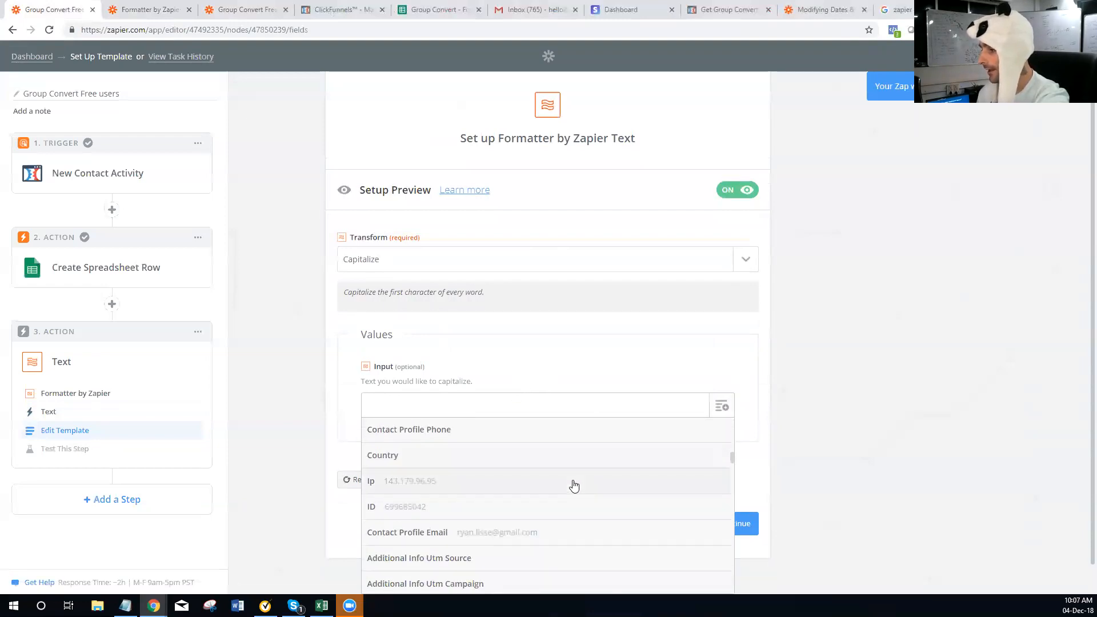
{"action": "scroll", "coordinate": [560, 495], "scroll_direction": "down", "scroll_amount": 7}
{"action": "scroll", "coordinate": [559, 495], "scroll_direction": "down", "scroll_amount": 8}
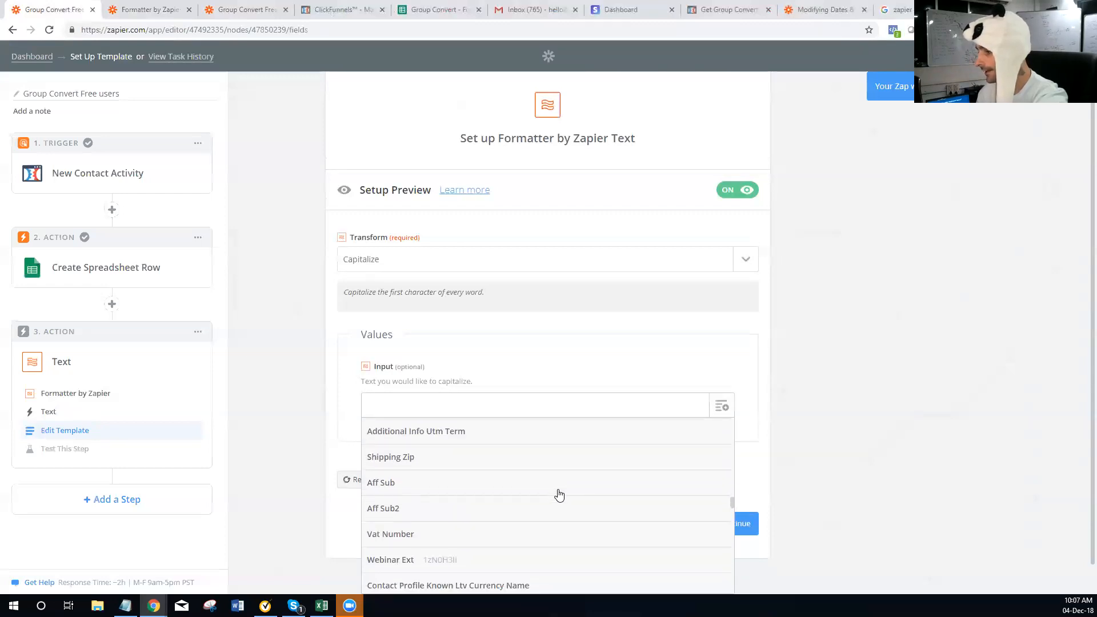
{"action": "scroll", "coordinate": [559, 494], "scroll_direction": "down", "scroll_amount": 8}
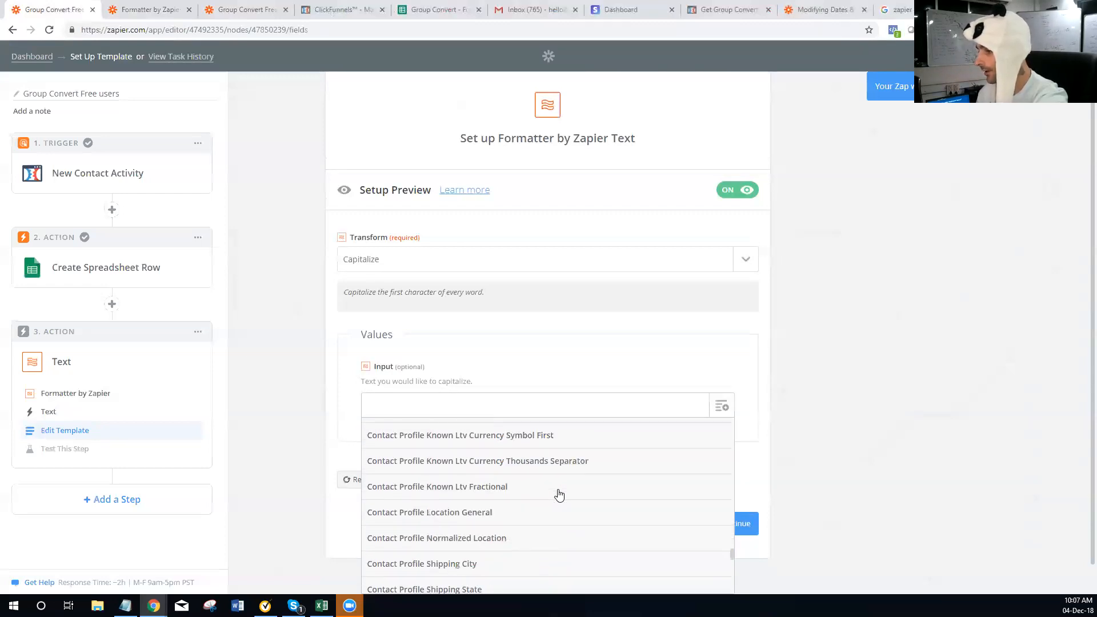
{"action": "scroll", "coordinate": [558, 494], "scroll_direction": "up", "scroll_amount": 5}
{"action": "scroll", "coordinate": [552, 500], "scroll_direction": "down", "scroll_amount": 5}
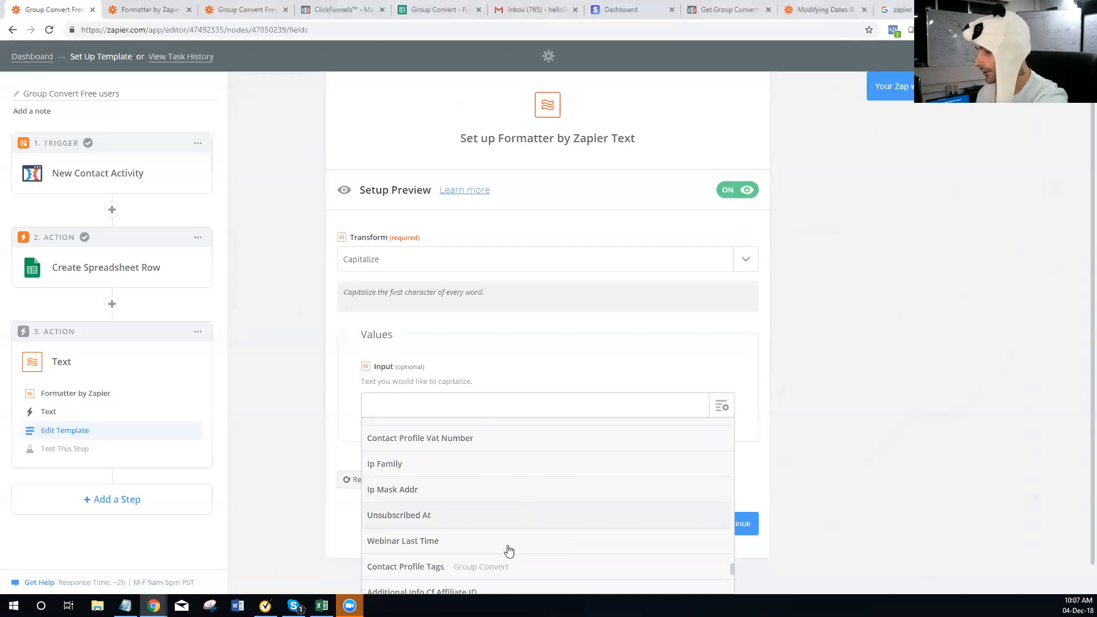
{"action": "left_click", "coordinate": [501, 573]}
{"action": "left_click", "coordinate": [733, 525]}
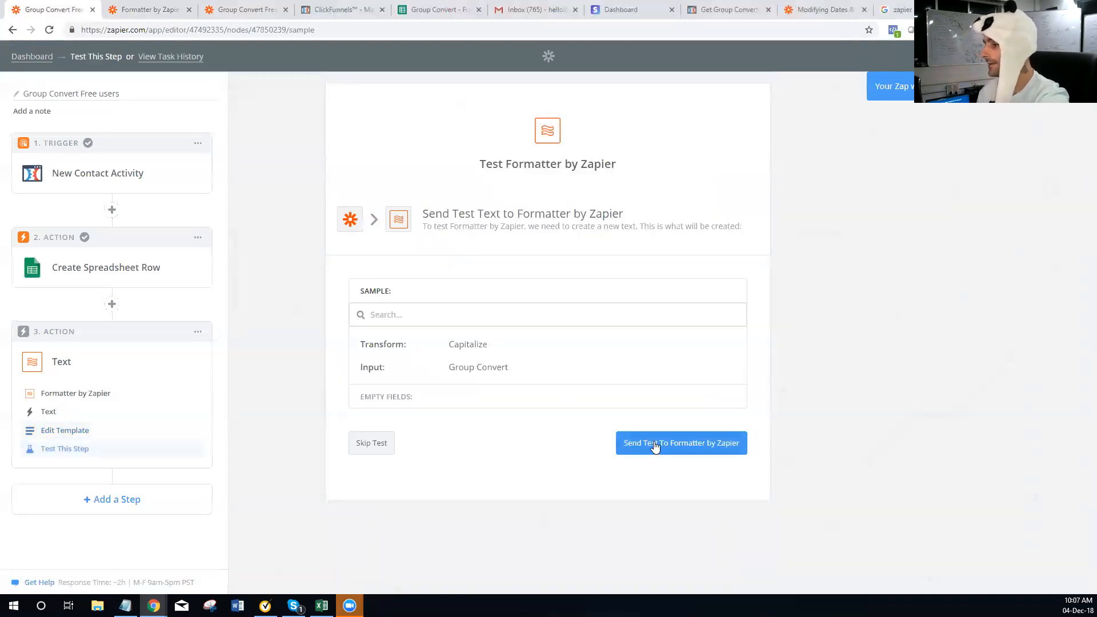
Test the Capitalize step, confirm the 'Group Convert' output, and reopen the template
{"action": "left_click", "coordinate": [655, 447]}
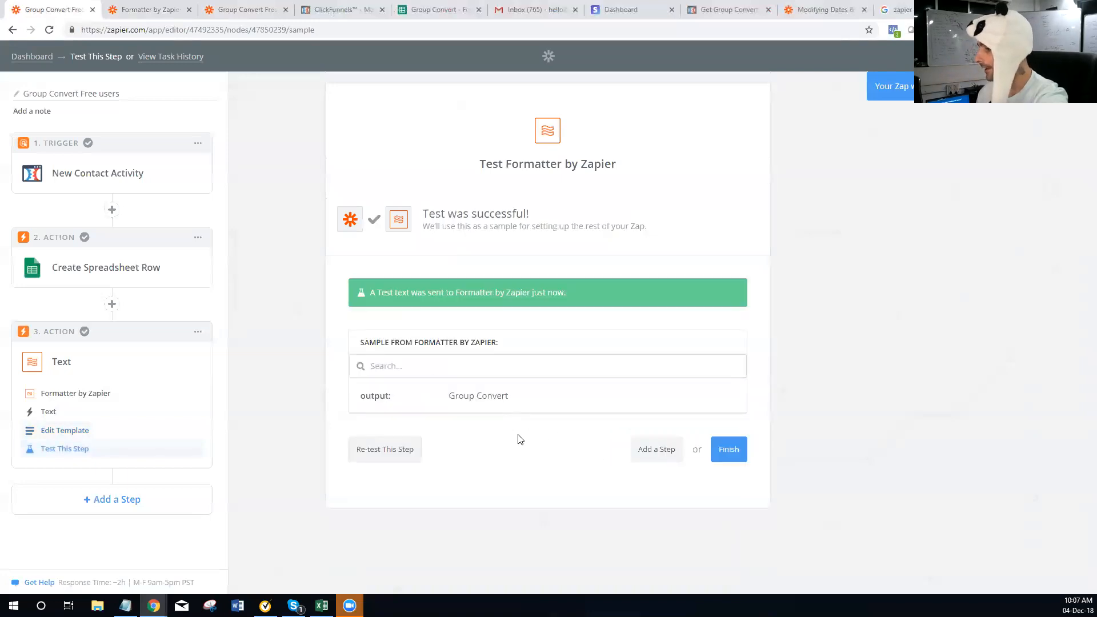
{"action": "left_click_drag", "start_coordinate": [509, 397], "coordinate": [455, 396]}
{"action": "left_click", "coordinate": [455, 396]}
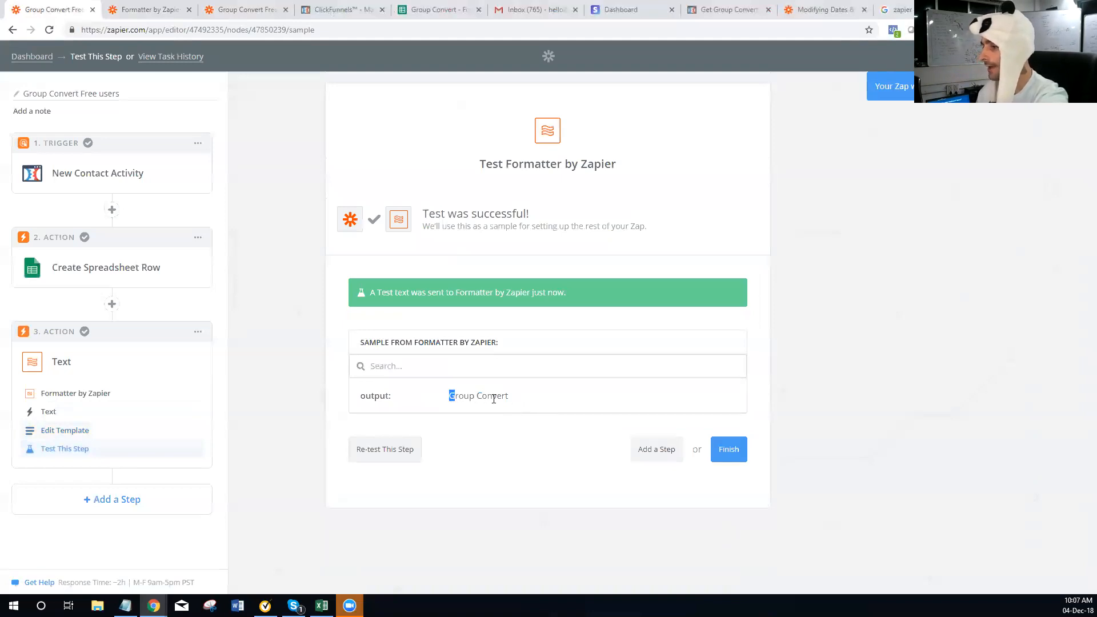
{"action": "right_click", "coordinate": [58, 438]}
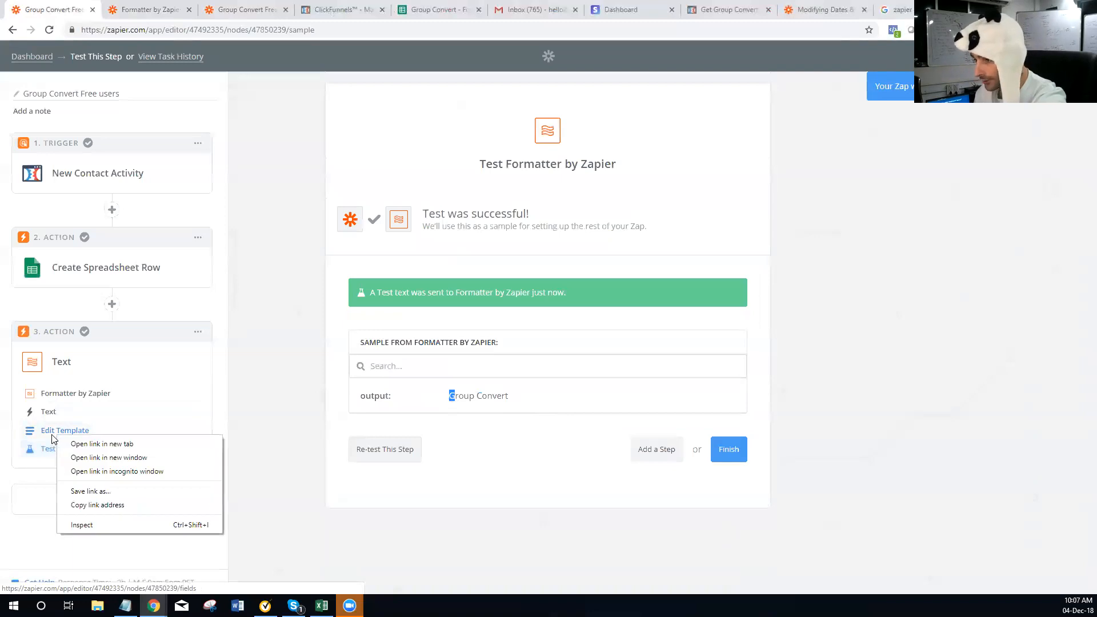
{"action": "left_click", "coordinate": [58, 434]}
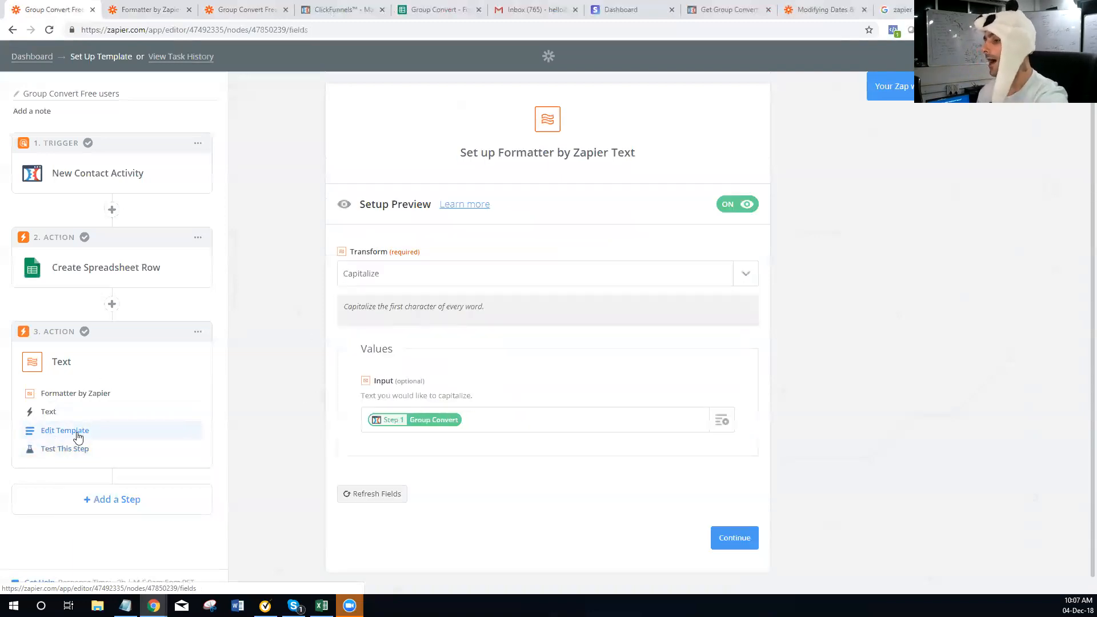
Pick Superhero Name from the text transforms list, keeping 'Group Convert' as the input
{"action": "left_click", "coordinate": [443, 277]}
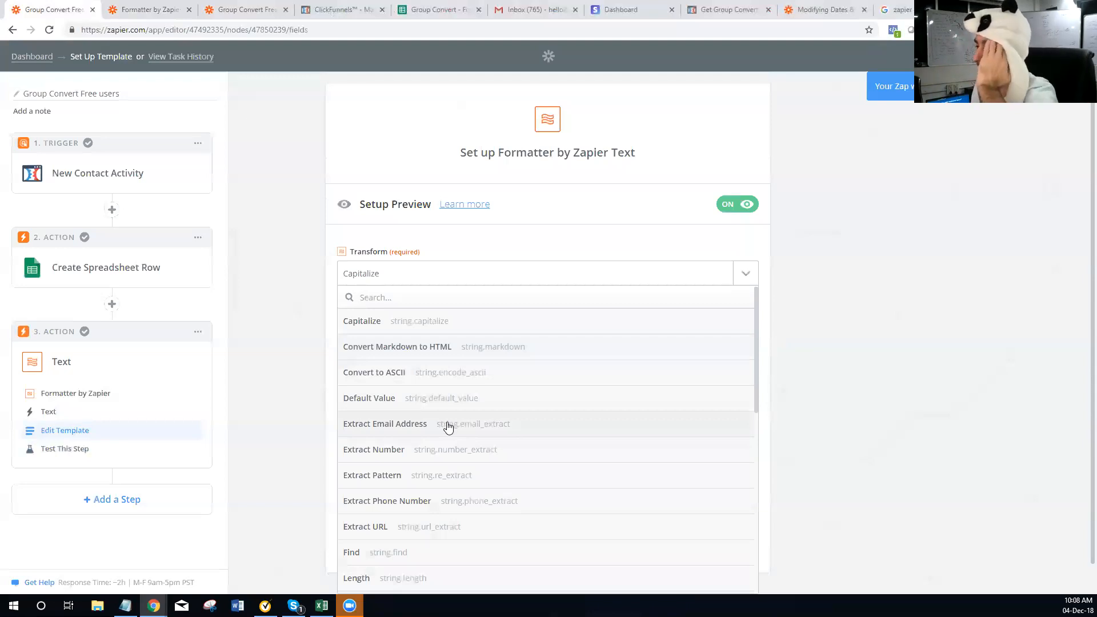
{"action": "scroll", "coordinate": [442, 421], "scroll_direction": "down", "scroll_amount": 1}
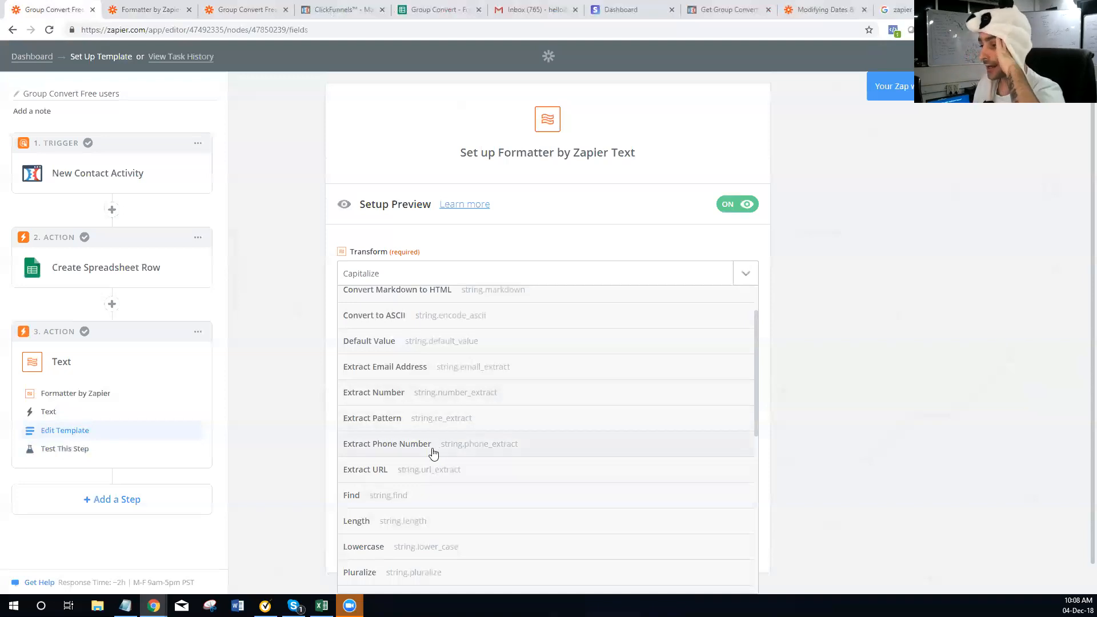
{"action": "scroll", "coordinate": [432, 453], "scroll_direction": "down", "scroll_amount": 1}
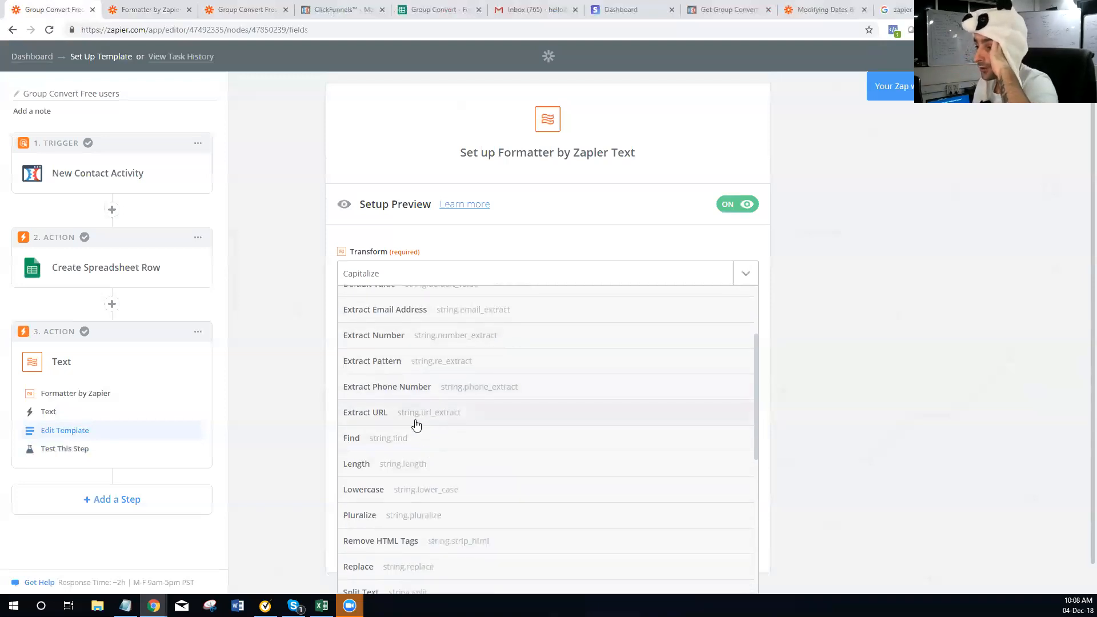
{"action": "scroll", "coordinate": [413, 399], "scroll_direction": "down", "scroll_amount": 1}
{"action": "scroll", "coordinate": [403, 366], "scroll_direction": "down", "scroll_amount": 1}
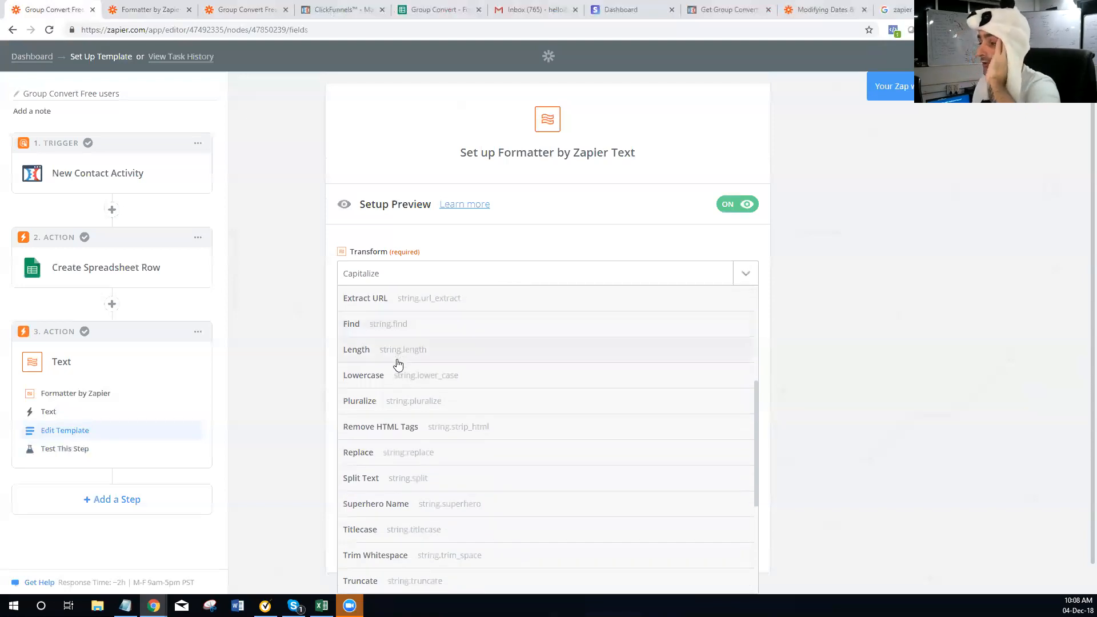
{"action": "scroll", "coordinate": [398, 364], "scroll_direction": "down", "scroll_amount": 1}
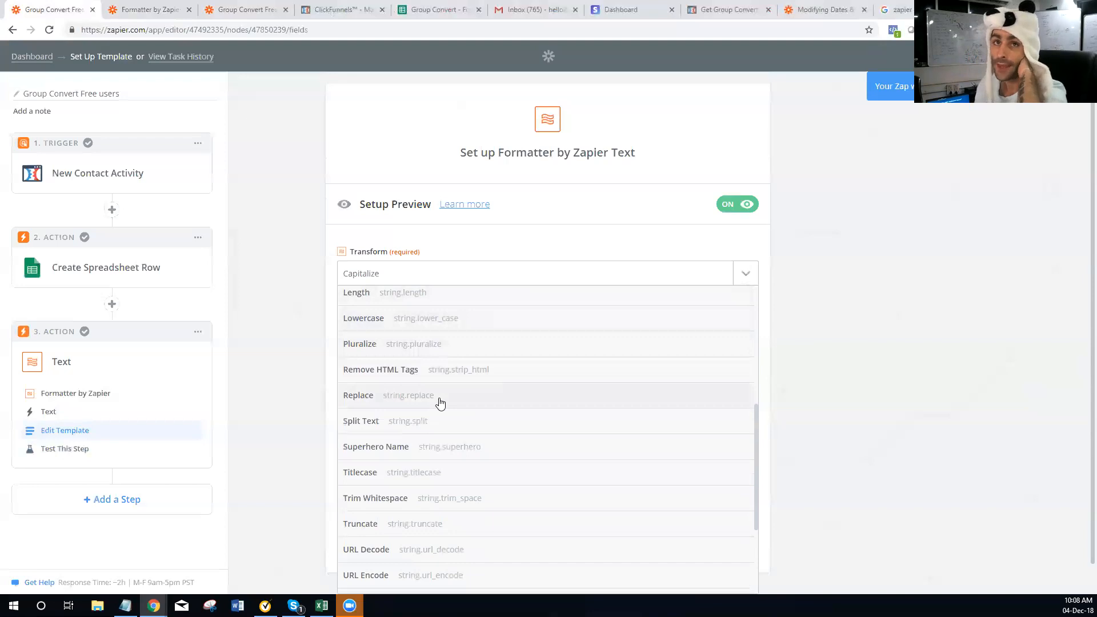
{"action": "scroll", "coordinate": [440, 403], "scroll_direction": "down", "scroll_amount": 1}
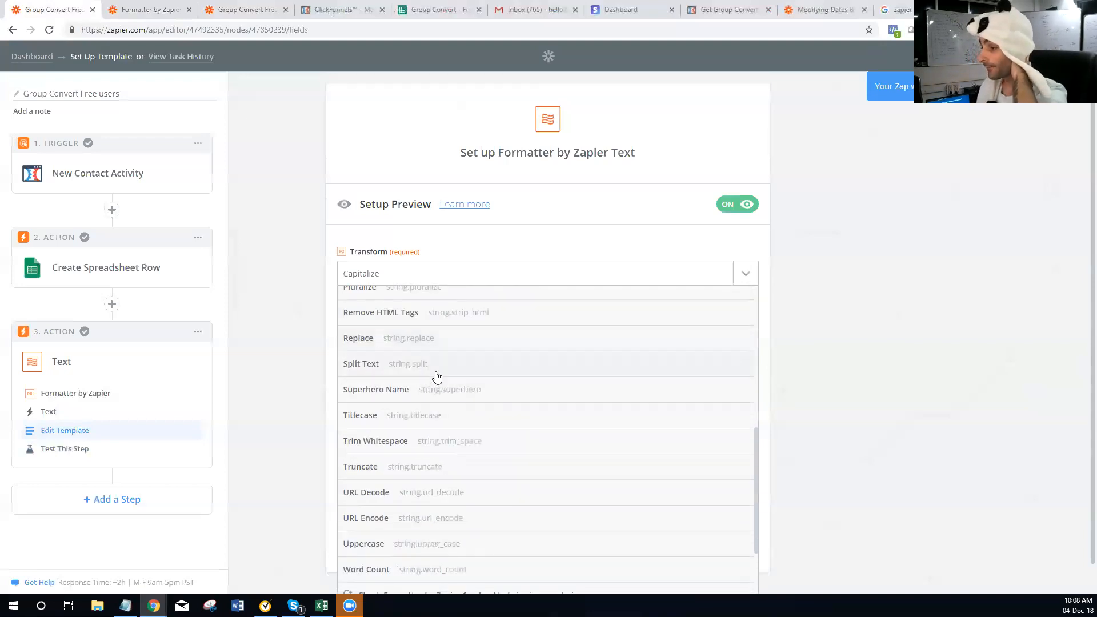
{"action": "left_click", "coordinate": [462, 394]}
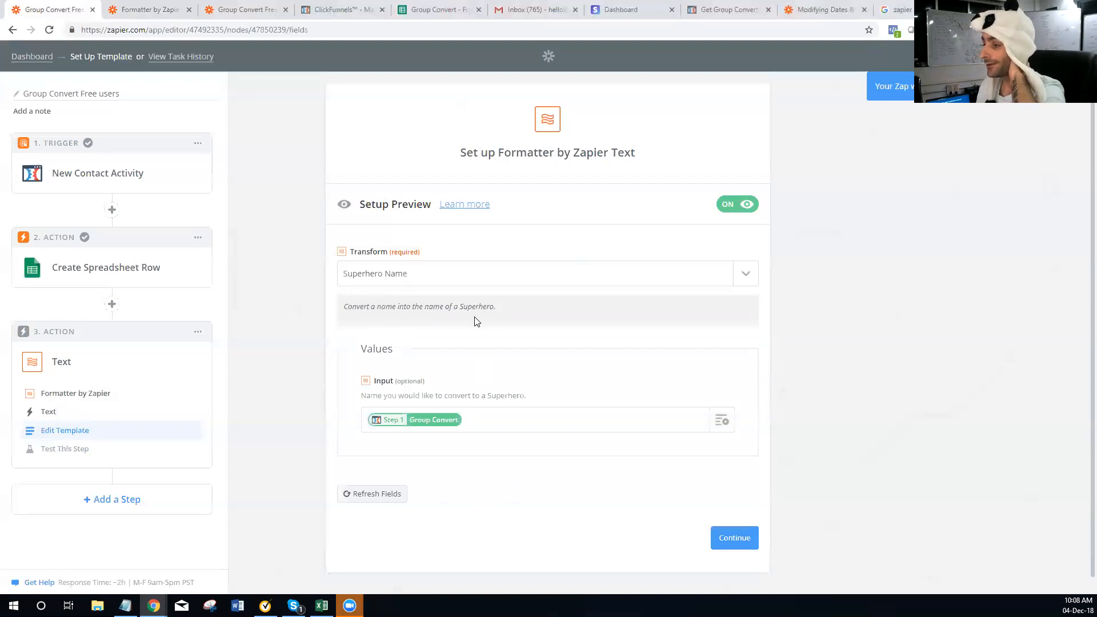
Test the Superhero Name step on 'Group Convert', which outputs Machine Zero
{"action": "left_click", "coordinate": [724, 537]}
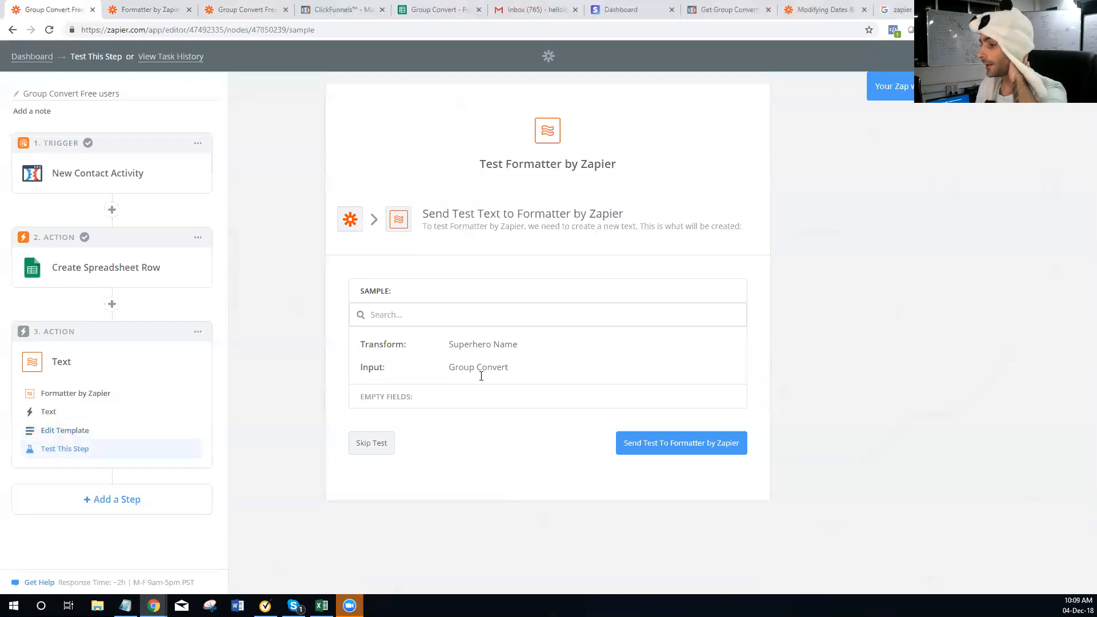
{"action": "triple_click", "coordinate": [517, 372]}
{"action": "left_click", "coordinate": [651, 440]}
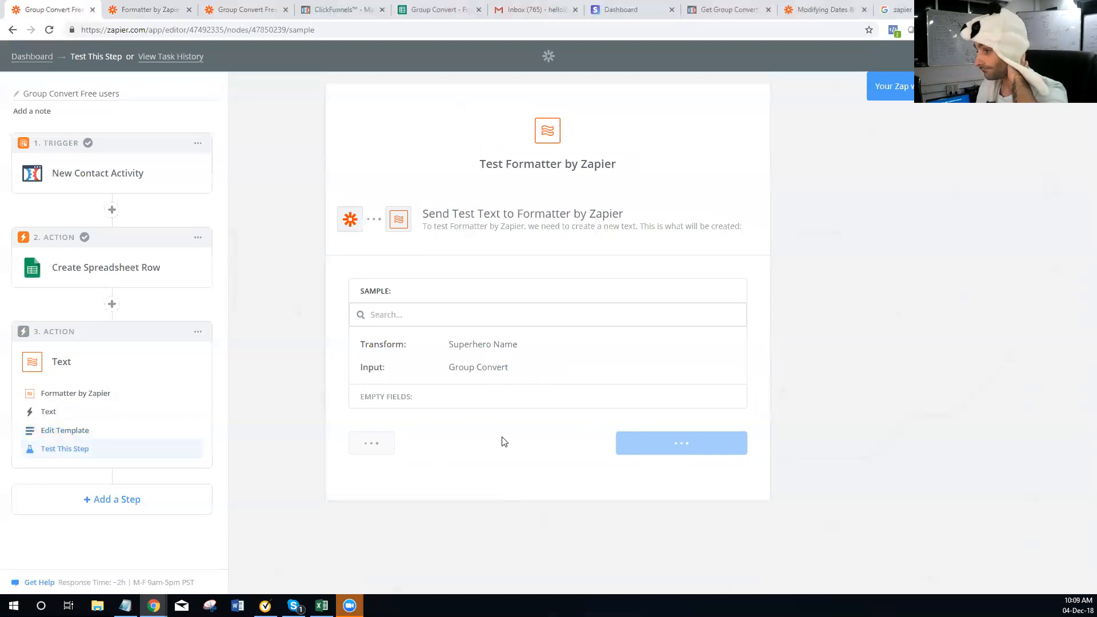
{"action": "left_click_drag", "start_coordinate": [503, 398], "coordinate": [452, 391]}
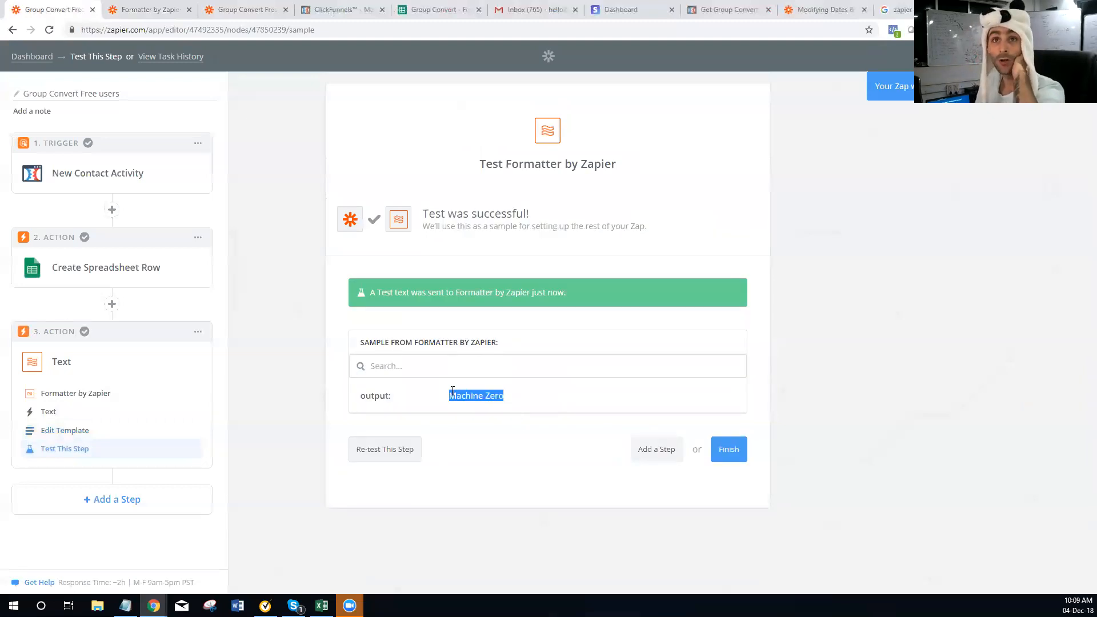
Replace the input with the contact's name field from Step 1
{"action": "left_click", "coordinate": [87, 435]}
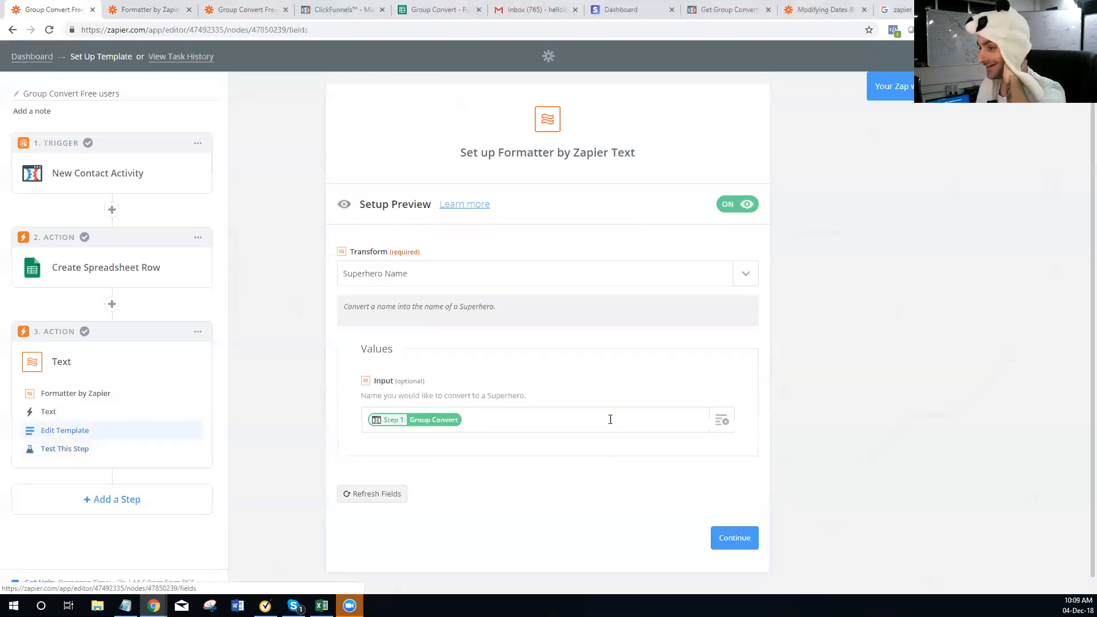
{"action": "left_click", "coordinate": [568, 428]}
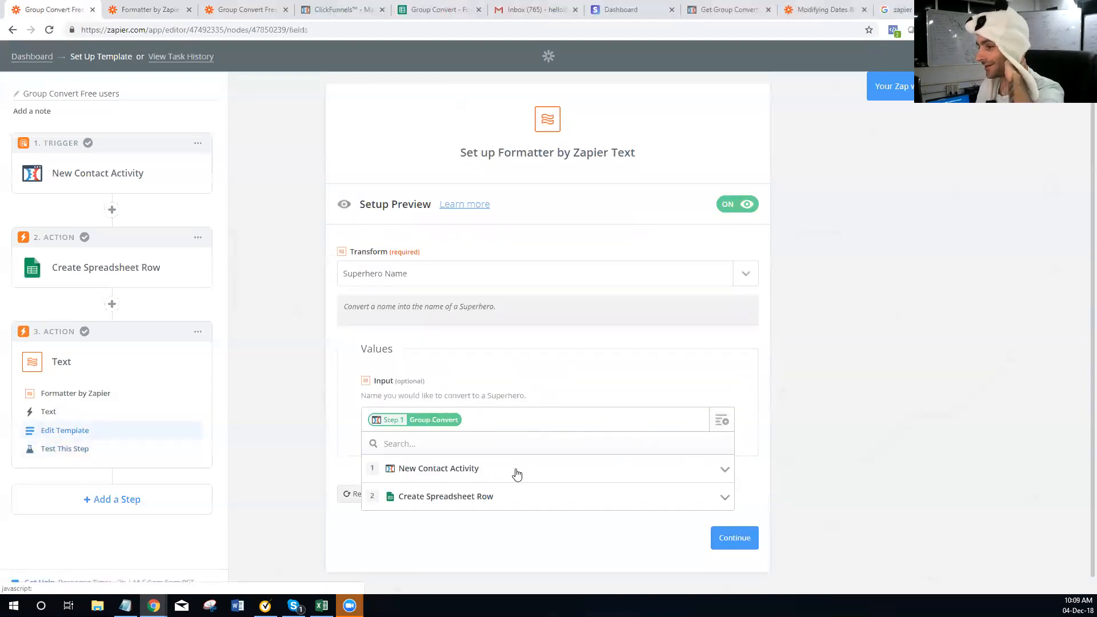
{"action": "left_click", "coordinate": [516, 474]}
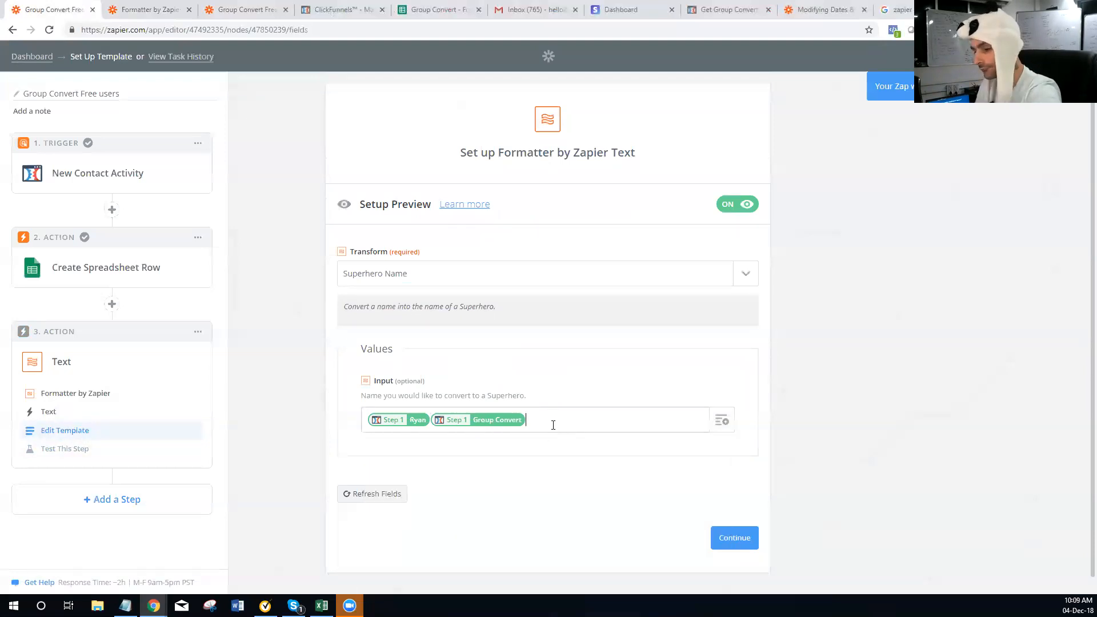
{"action": "left_click", "coordinate": [715, 533]}
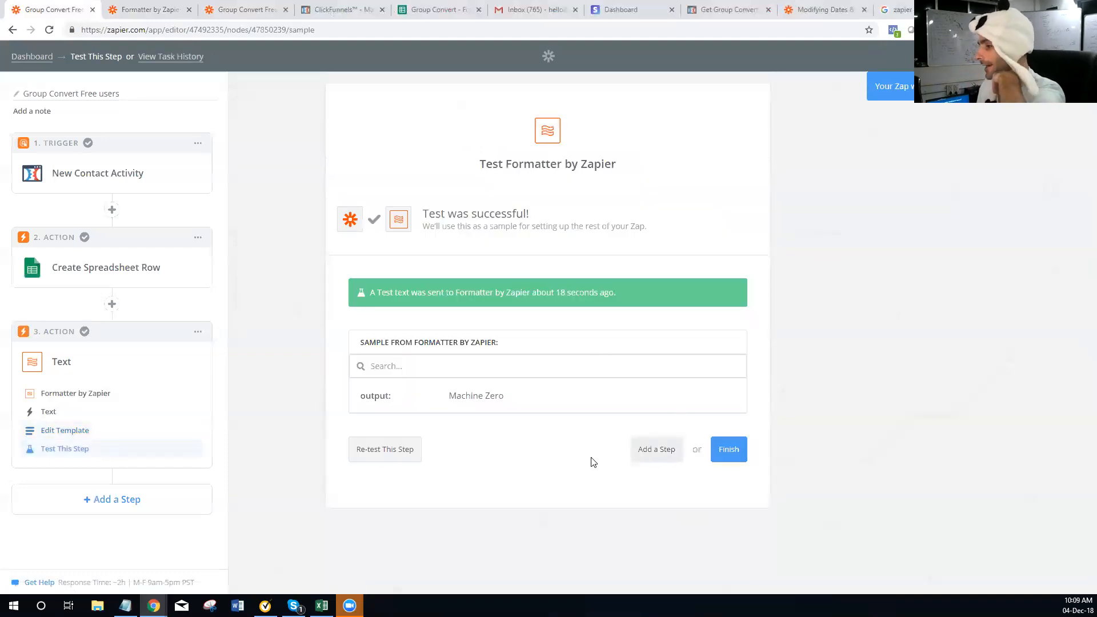
Re-test the step several times, getting Alpha Miracle, then reopen the template
{"action": "left_click", "coordinate": [396, 457]}
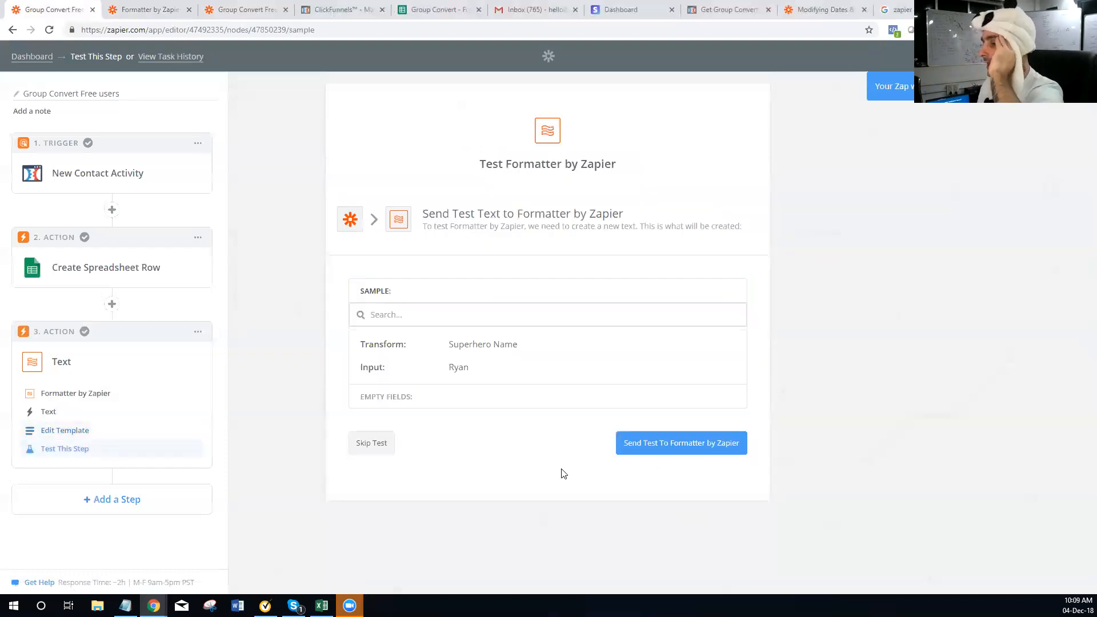
{"action": "left_click", "coordinate": [659, 449]}
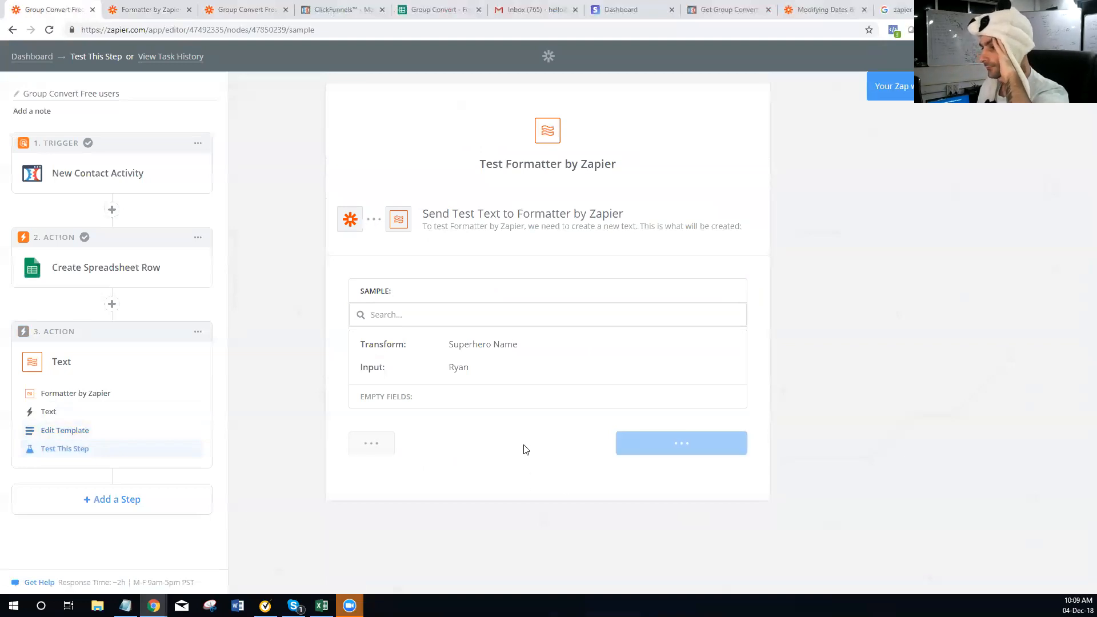
{"action": "left_click_drag", "start_coordinate": [467, 396], "coordinate": [504, 398]}
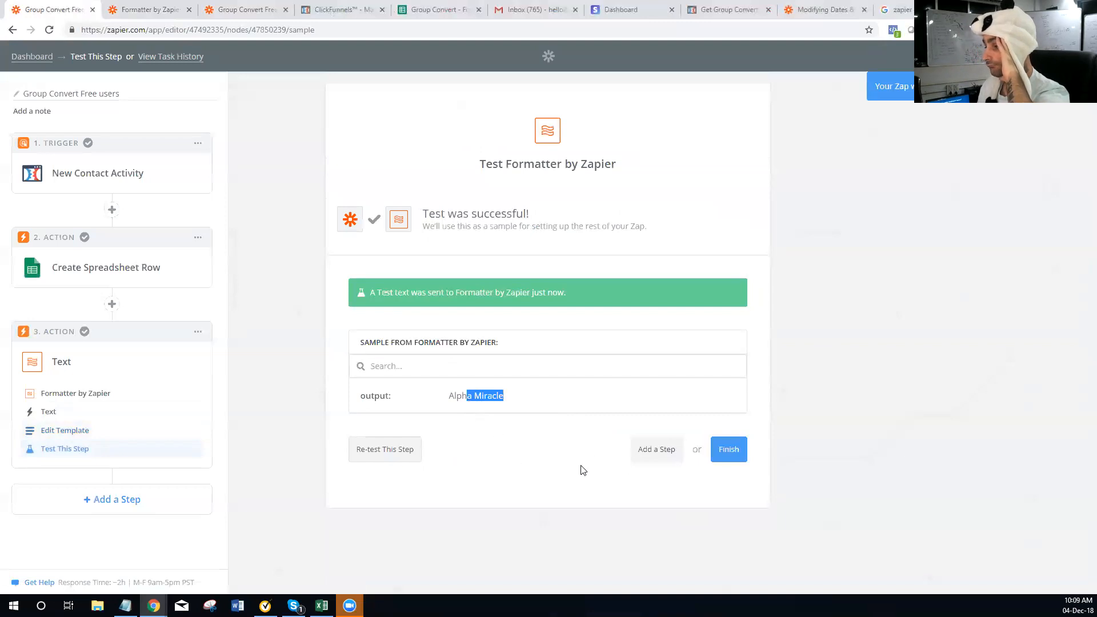
{"action": "left_click", "coordinate": [401, 449]}
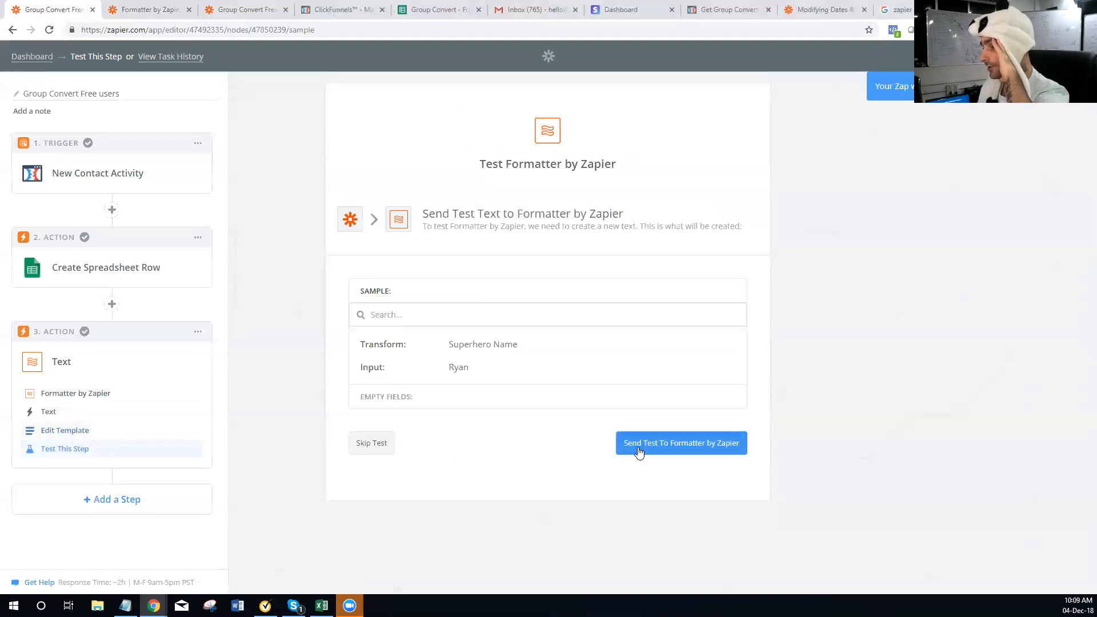
{"action": "left_click", "coordinate": [639, 452]}
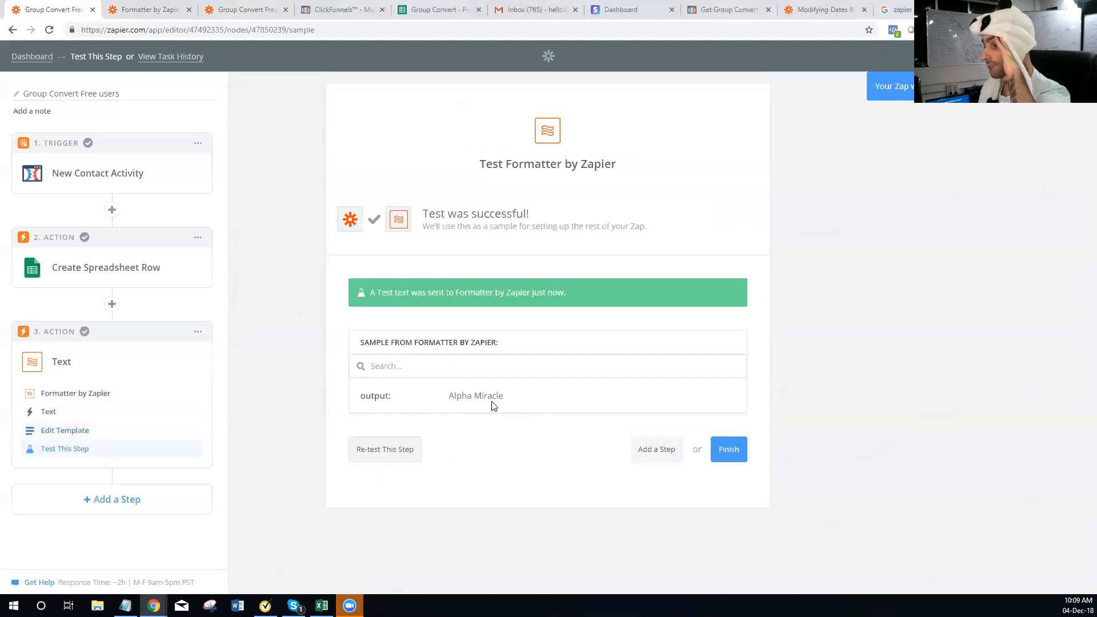
{"action": "left_click", "coordinate": [378, 455]}
{"action": "left_click", "coordinate": [649, 443]}
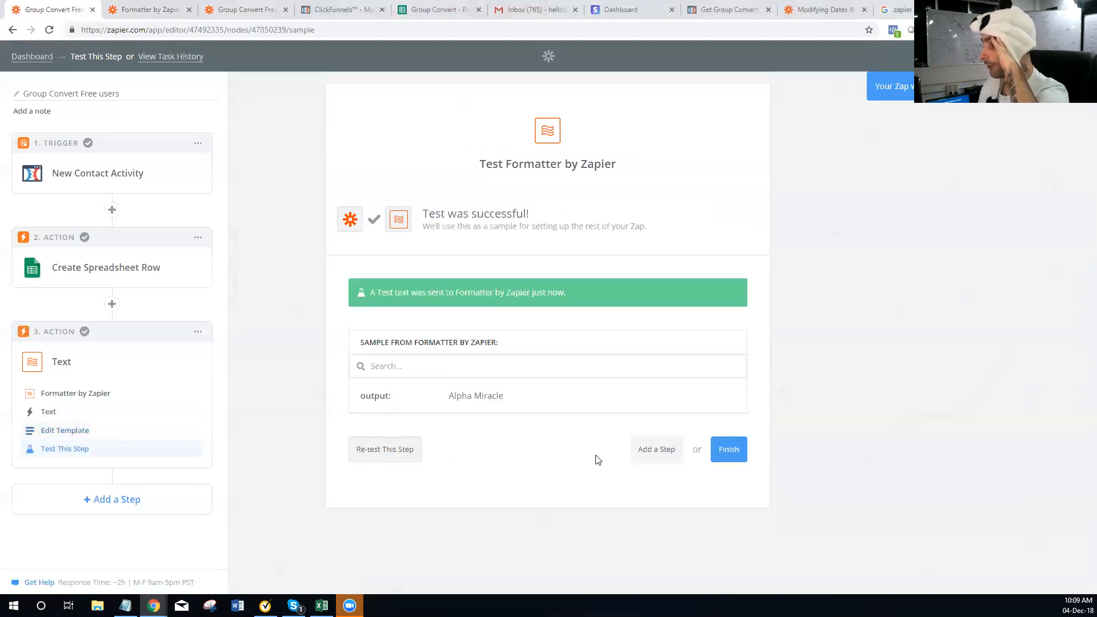
{"action": "left_click", "coordinate": [86, 430]}
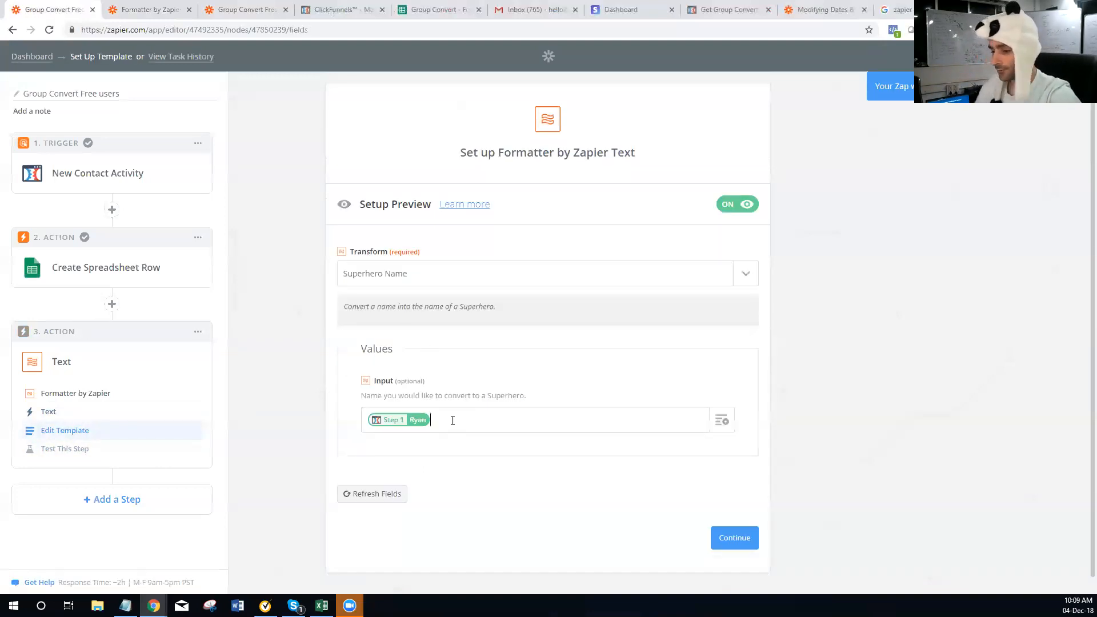
Replace the contact-name pill in Input with a typed sample full name and re-test, yielding Moon Bullet
{"action": "key", "text": "BackSpace"}
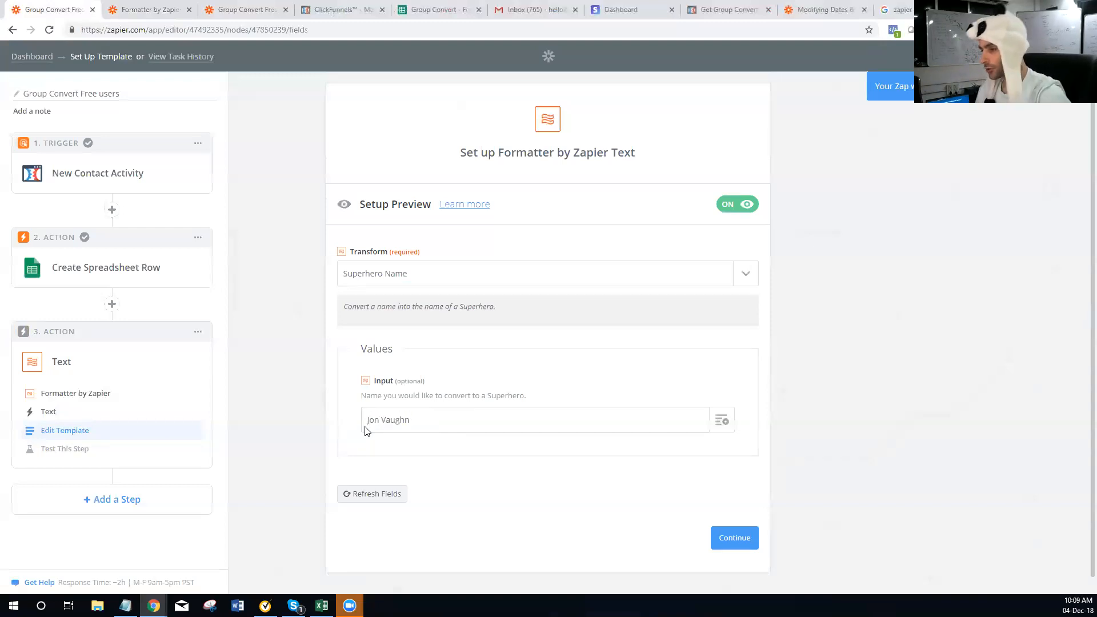
{"action": "left_click", "coordinate": [731, 538]}
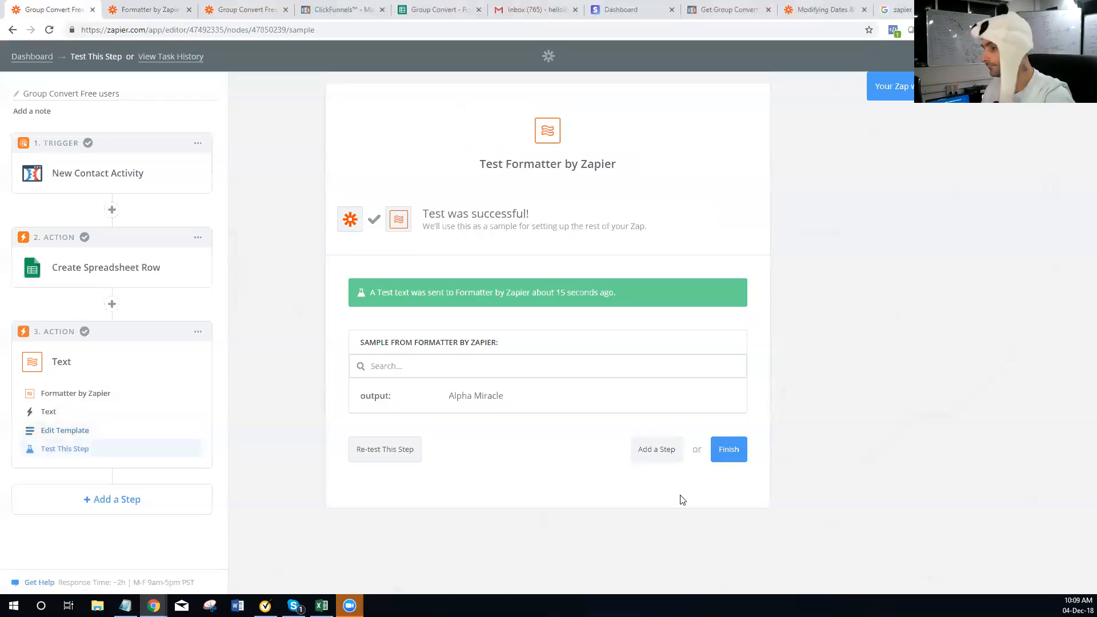
{"action": "left_click", "coordinate": [400, 451]}
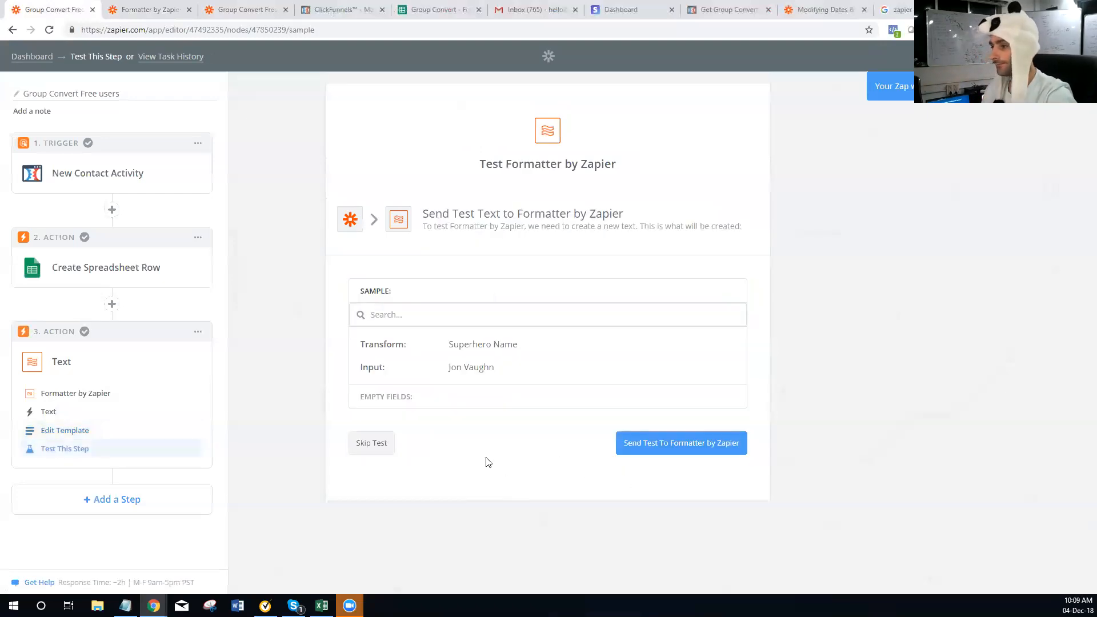
{"action": "left_click", "coordinate": [652, 448]}
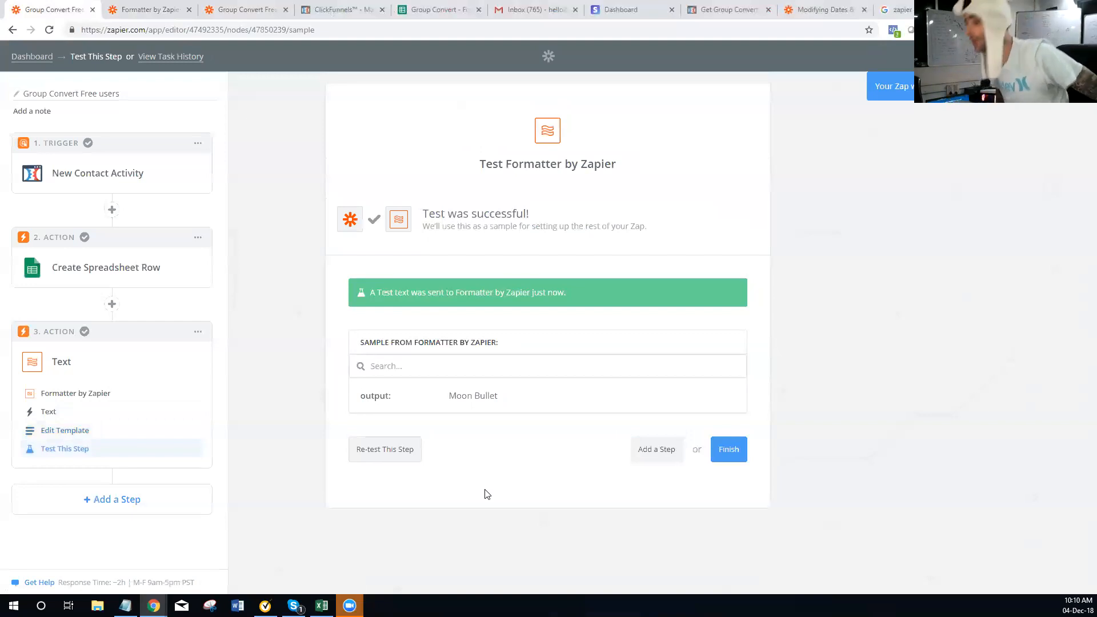
Reopen the Superhero Name template and browse the list of text transforms
{"action": "left_click", "coordinate": [86, 433]}
{"action": "left_click", "coordinate": [463, 280]}
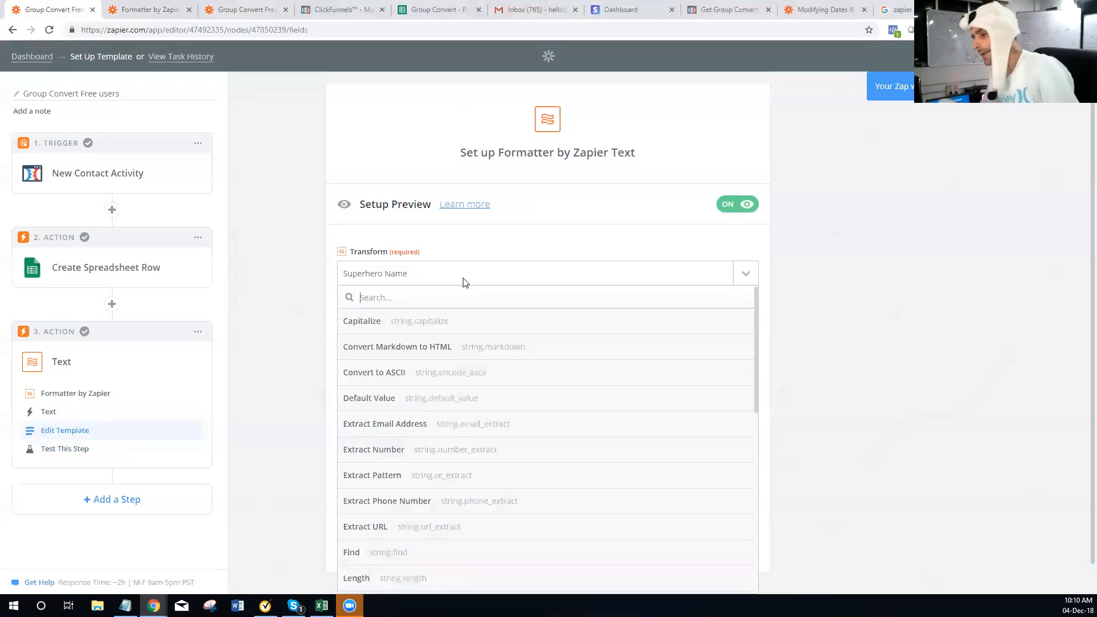
{"action": "scroll", "coordinate": [470, 392], "scroll_direction": "down", "scroll_amount": 5}
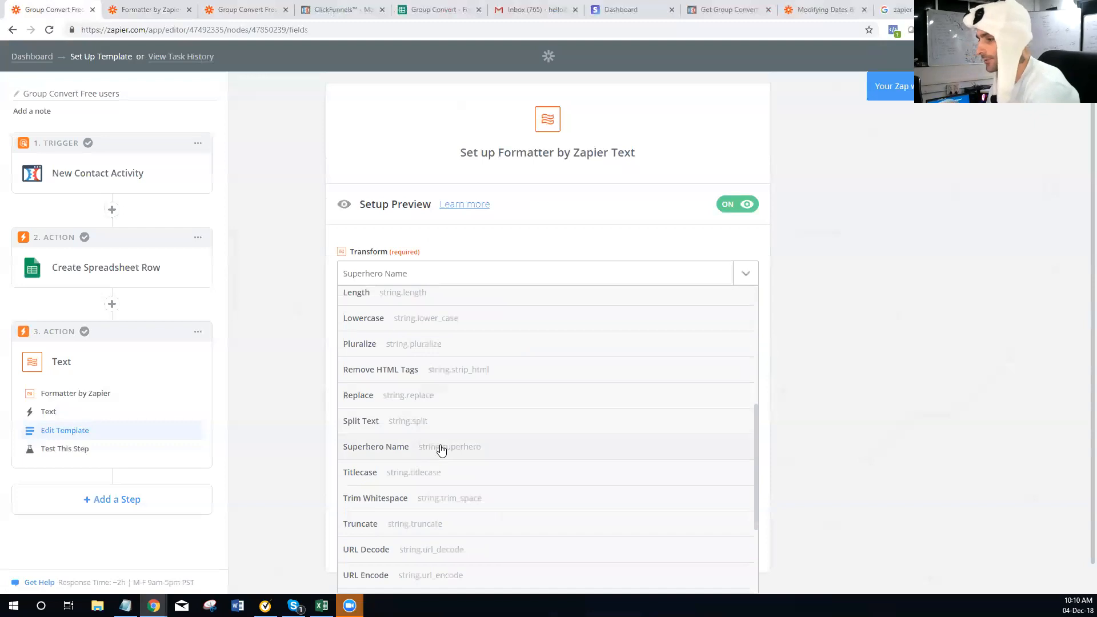
{"action": "scroll", "coordinate": [398, 492], "scroll_direction": "down", "scroll_amount": 1}
{"action": "scroll", "coordinate": [398, 493], "scroll_direction": "down", "scroll_amount": 1}
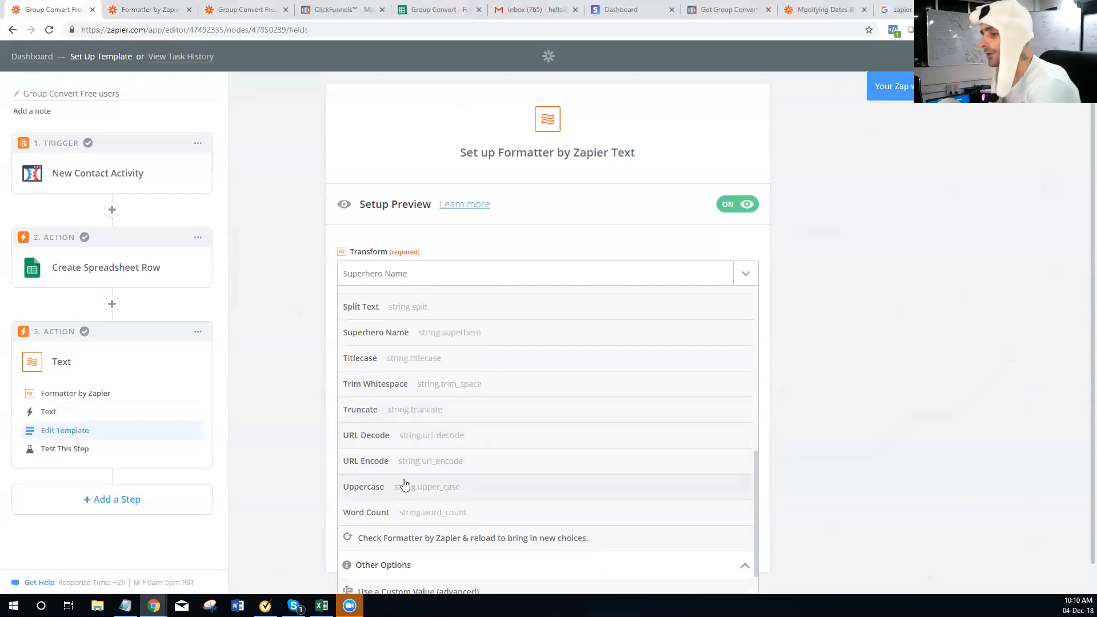
{"action": "scroll", "coordinate": [412, 494], "scroll_direction": "down", "scroll_amount": 1}
{"action": "scroll", "coordinate": [448, 434], "scroll_direction": "up", "scroll_amount": 10}
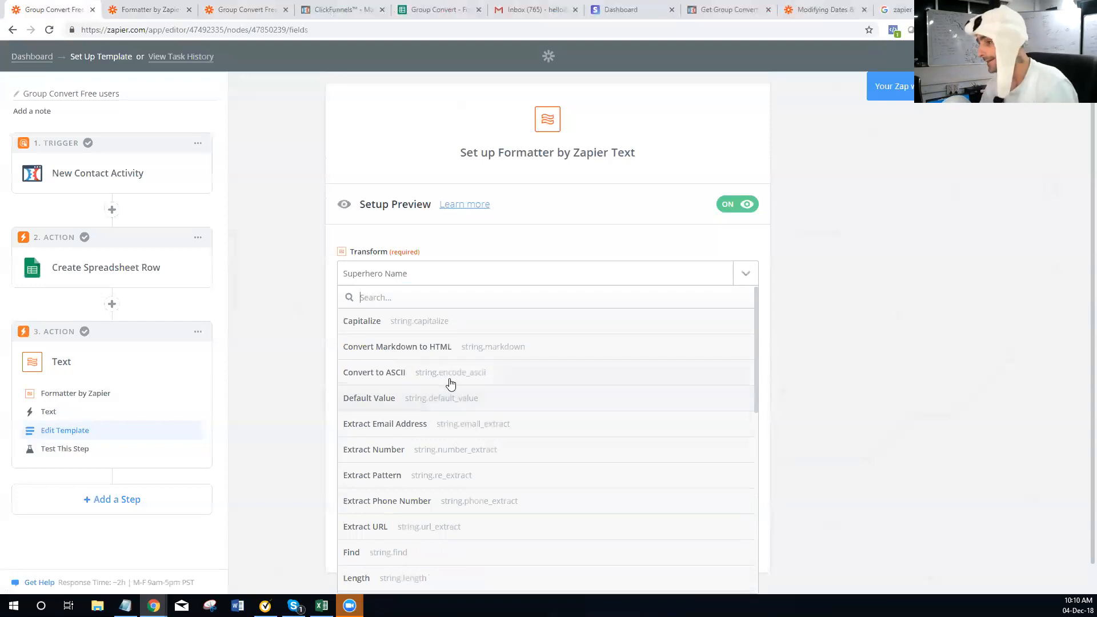
{"action": "scroll", "coordinate": [444, 364], "scroll_direction": "down", "scroll_amount": 10}
{"action": "scroll", "coordinate": [444, 364], "scroll_direction": "down", "scroll_amount": 1}
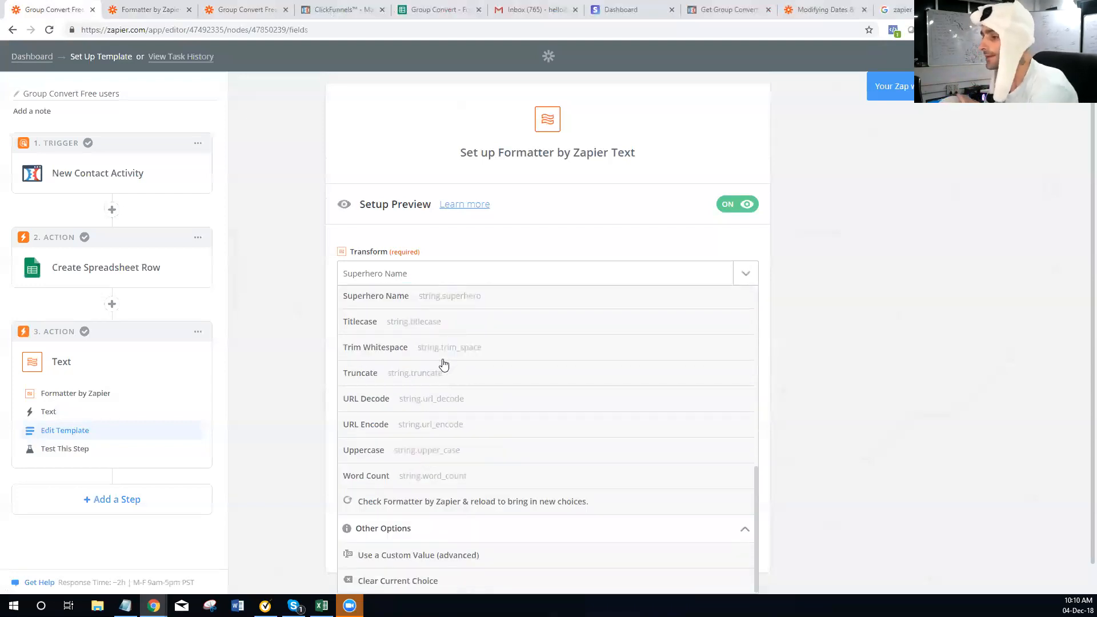
Check the step's test results, then return to the template to pick a different Formatter action
{"action": "left_click", "coordinate": [59, 454]}
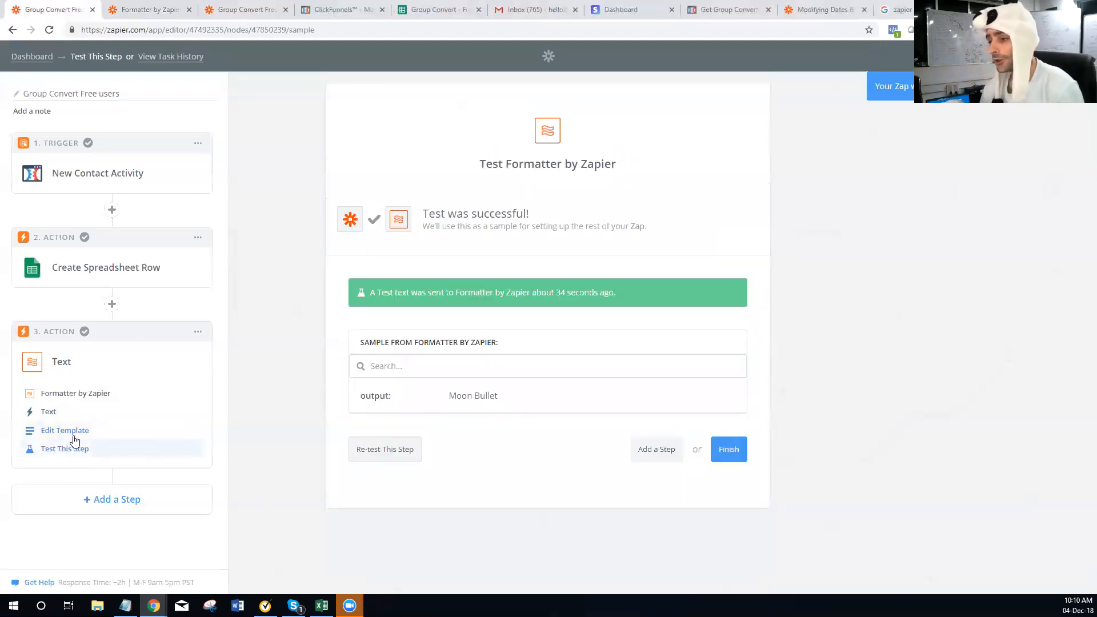
{"action": "left_click", "coordinate": [73, 433]}
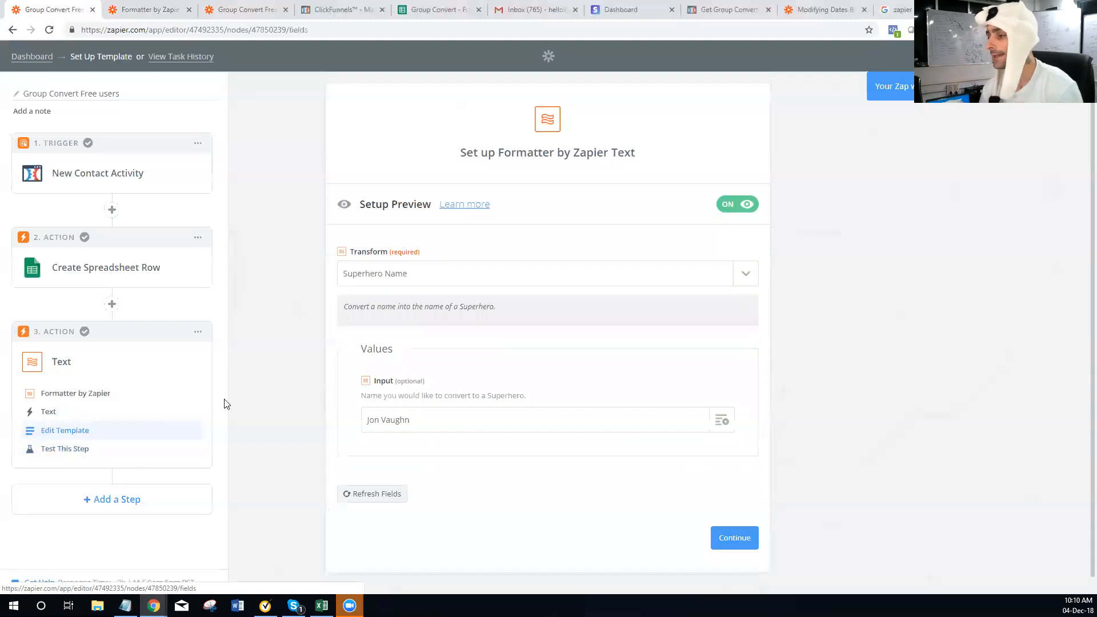
{"action": "left_click", "coordinate": [50, 387]}
Switch the Formatter action to Date / Time and set Transform to Add/Subtract Time
{"action": "left_click", "coordinate": [353, 376]}
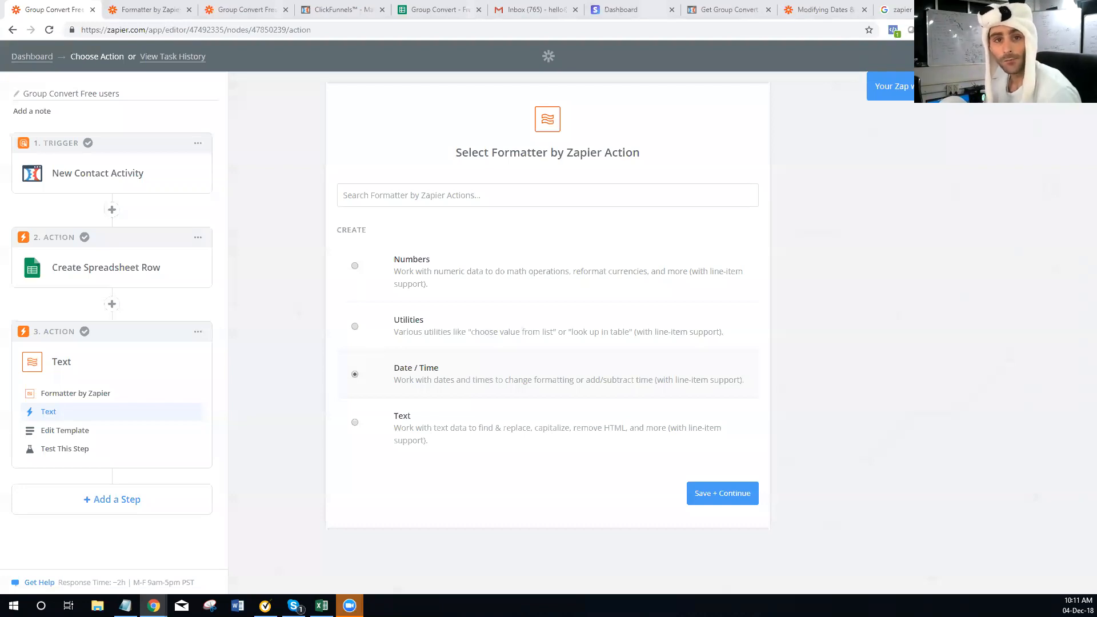
{"action": "left_click", "coordinate": [735, 498]}
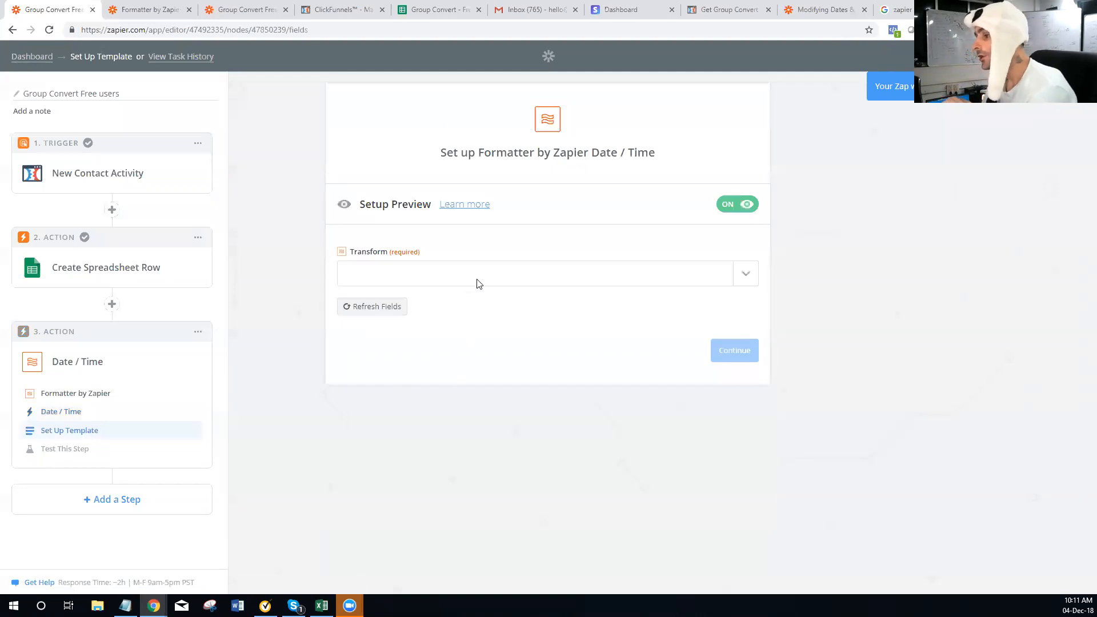
{"action": "left_click", "coordinate": [518, 283]}
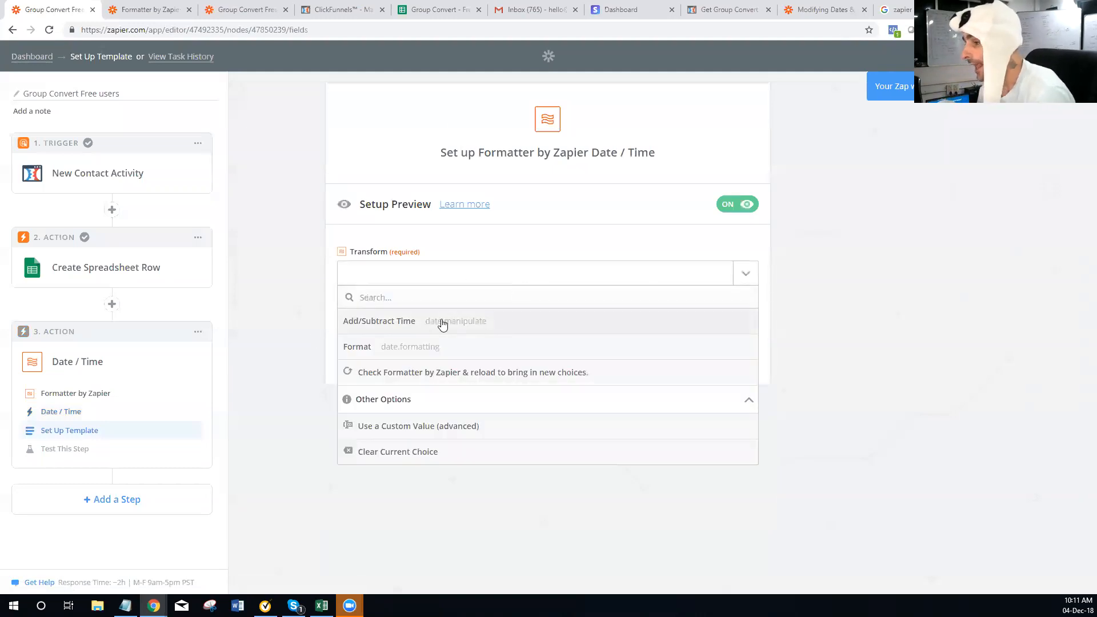
{"action": "left_click", "coordinate": [394, 333]}
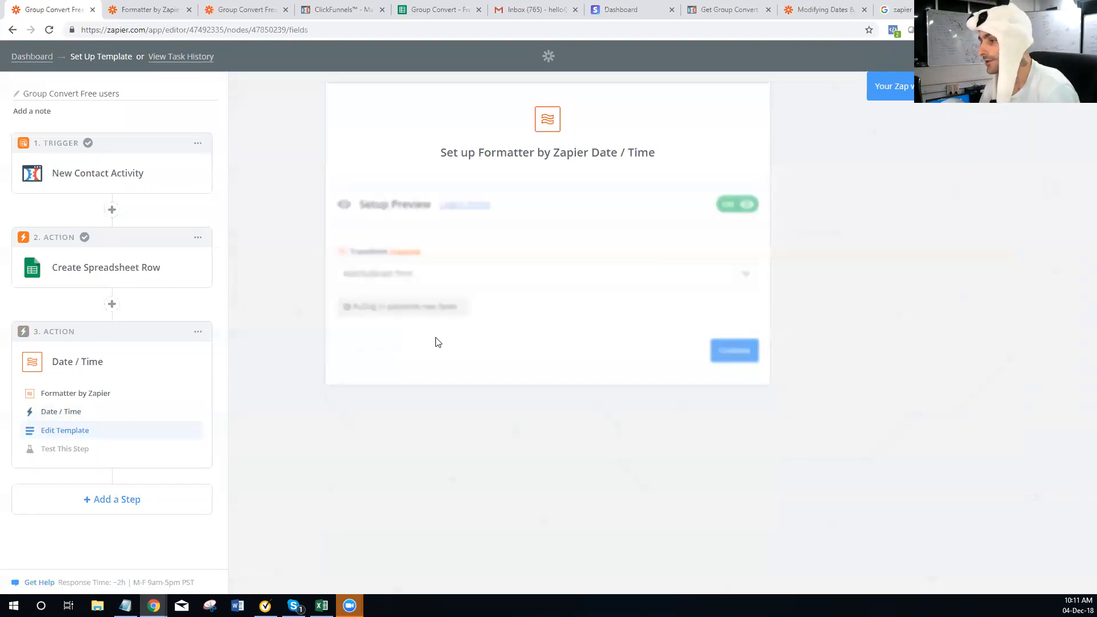
{"action": "scroll", "coordinate": [628, 409], "scroll_direction": "down", "scroll_amount": 1}
{"action": "left_click", "coordinate": [721, 363]}
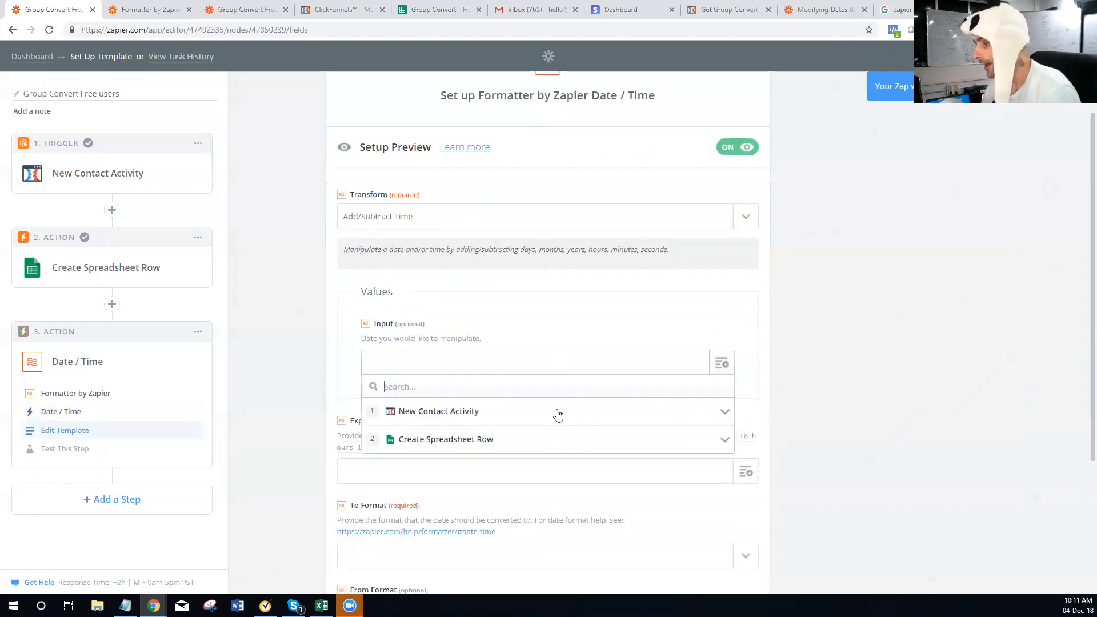
Copy {{zap_meta_human_now}} from Zapier's Modifying Dates & Times help page, then return to the Date / Time step
{"action": "left_click", "coordinate": [901, 10]}
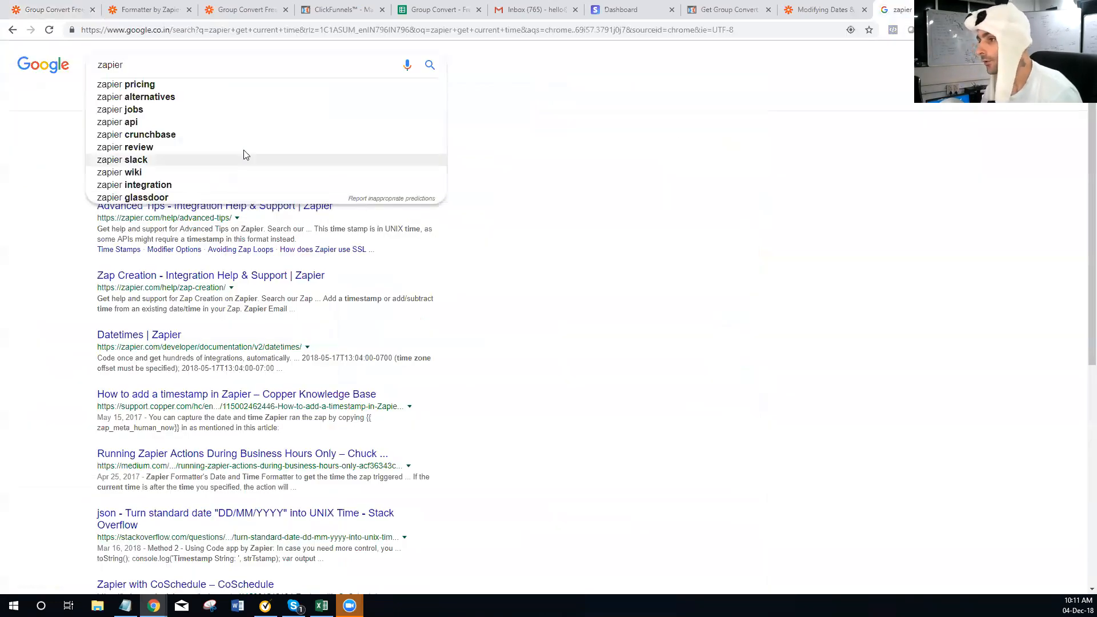
{"action": "left_click", "coordinate": [571, 280]}
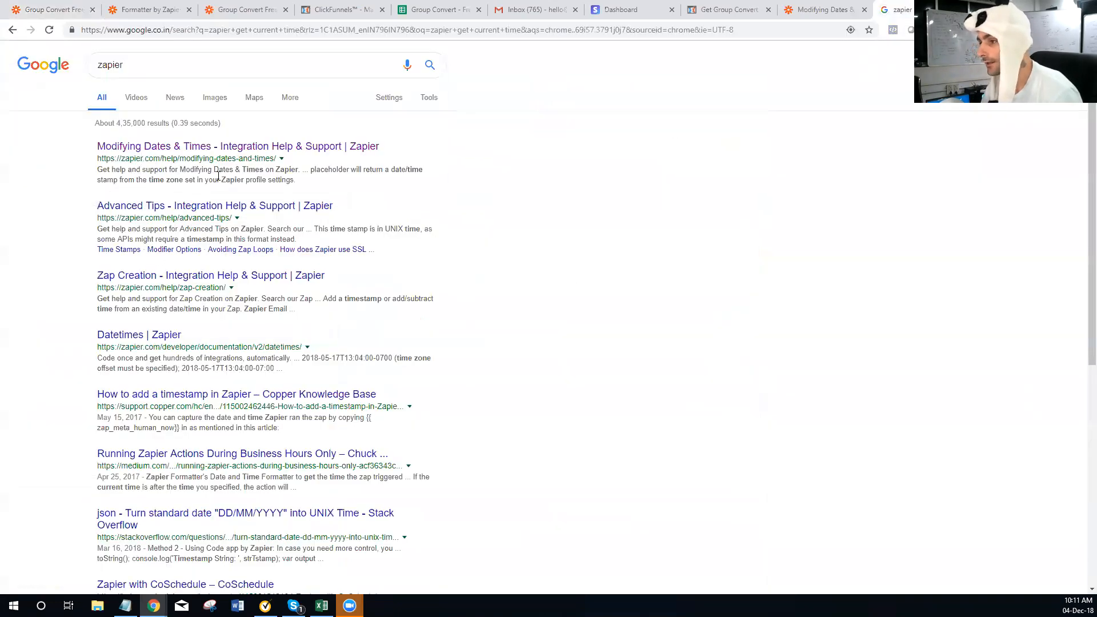
{"action": "left_click", "coordinate": [243, 147]}
{"action": "left_click_drag", "start_coordinate": [514, 323], "coordinate": [384, 319]}
{"action": "key", "text": "ctrl+c"}
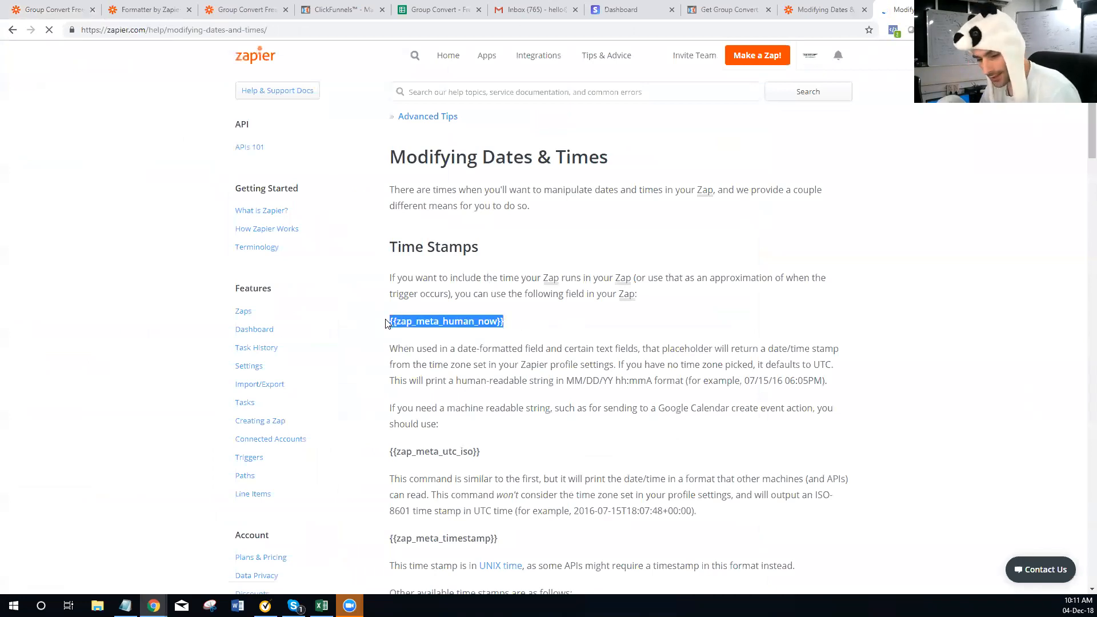
{"action": "left_click", "coordinate": [150, 10]}
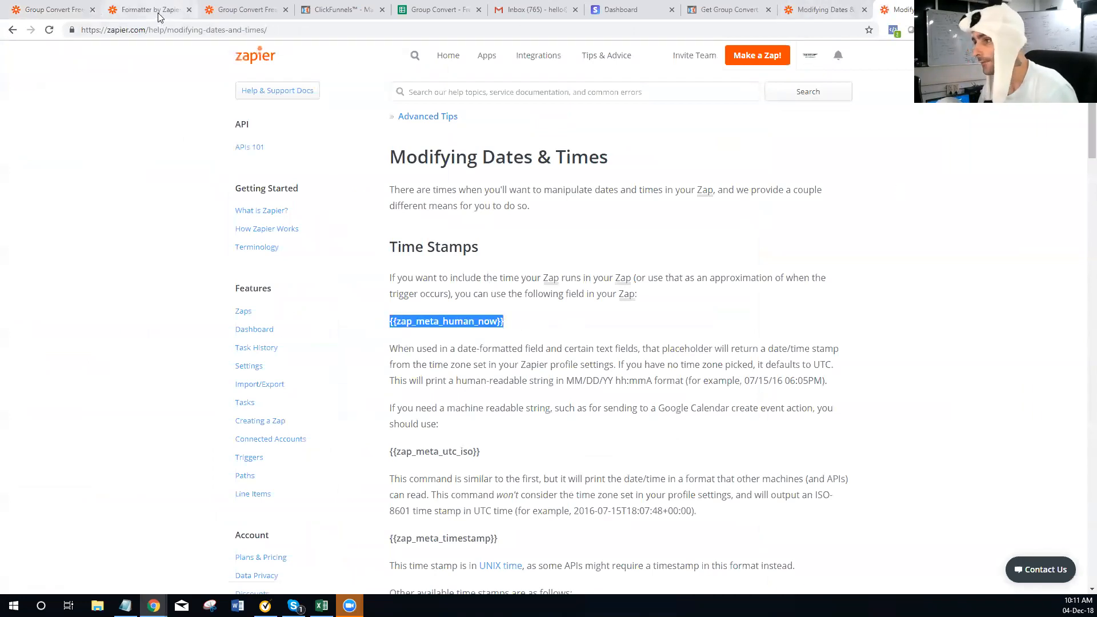
{"action": "left_click", "coordinate": [241, 10]}
{"action": "left_click", "coordinate": [40, 14]}
Paste {{zap_meta_human_now}} into Input to map Zap Meta Human Now, and read the Expression help
{"action": "key", "text": "ctrl+v"}
{"action": "key", "text": "ctrl+v"}
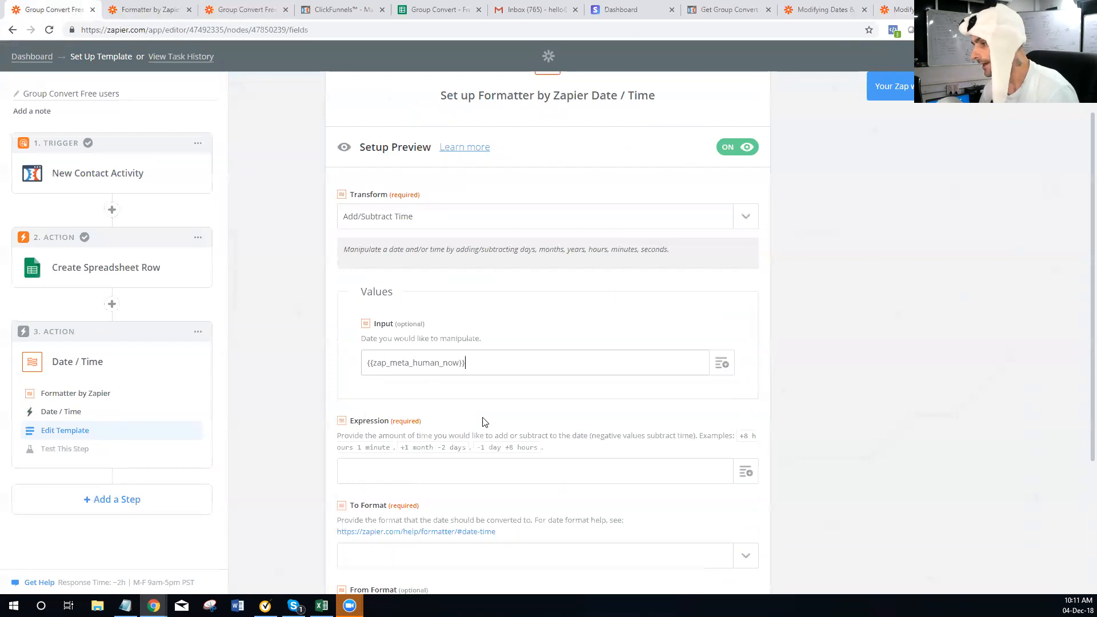
{"action": "scroll", "coordinate": [901, 383], "scroll_direction": "down", "scroll_amount": 3}
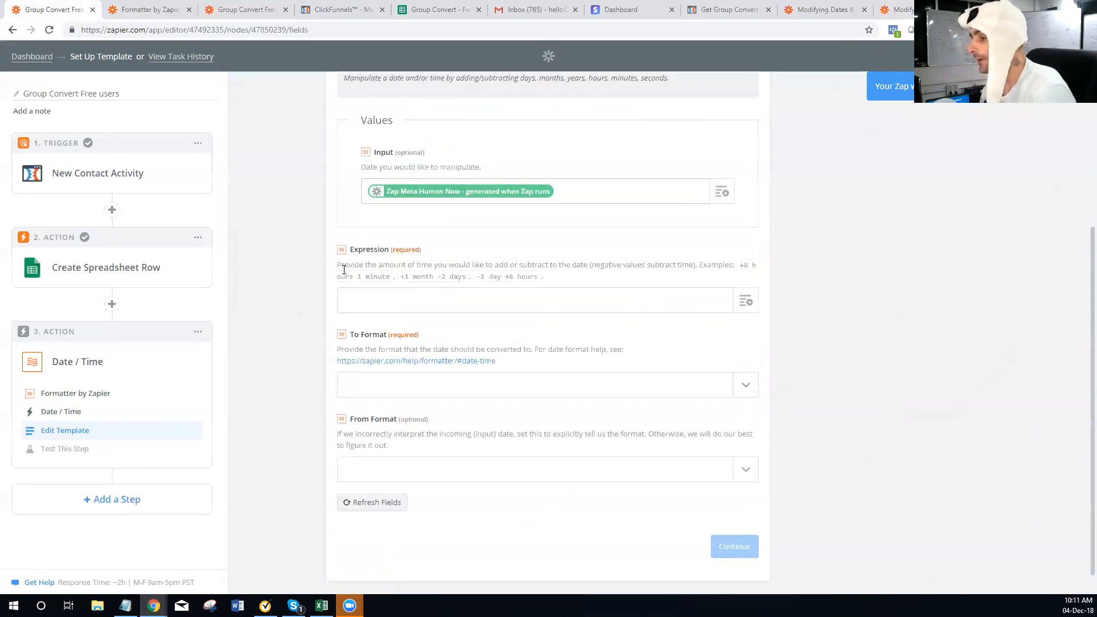
{"action": "left_click_drag", "start_coordinate": [343, 265], "coordinate": [592, 264]}
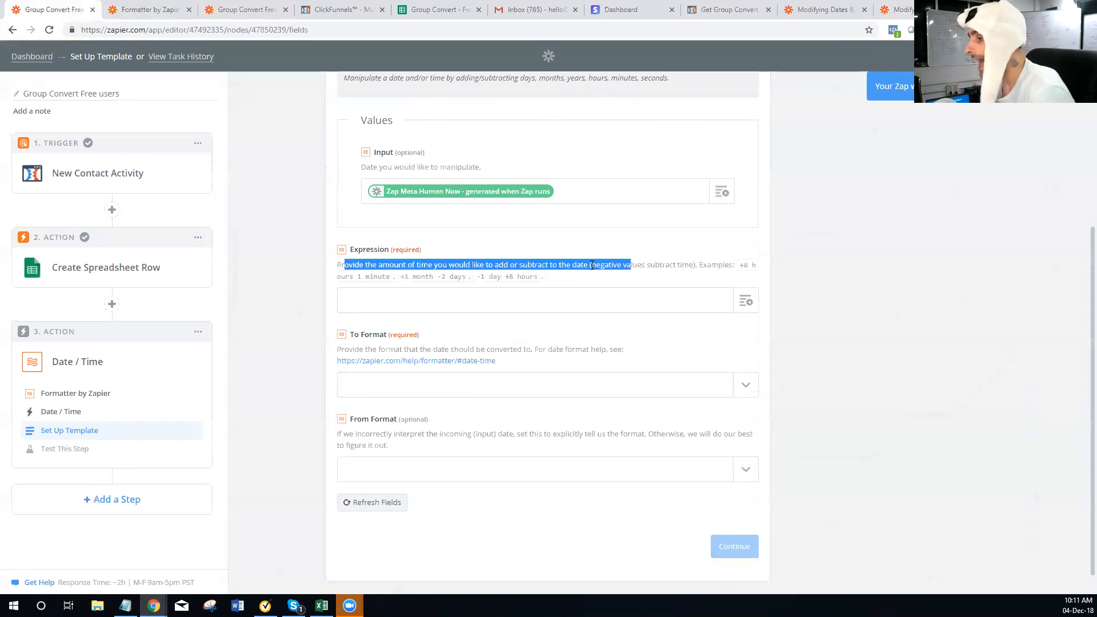
{"action": "left_click", "coordinate": [432, 277]}
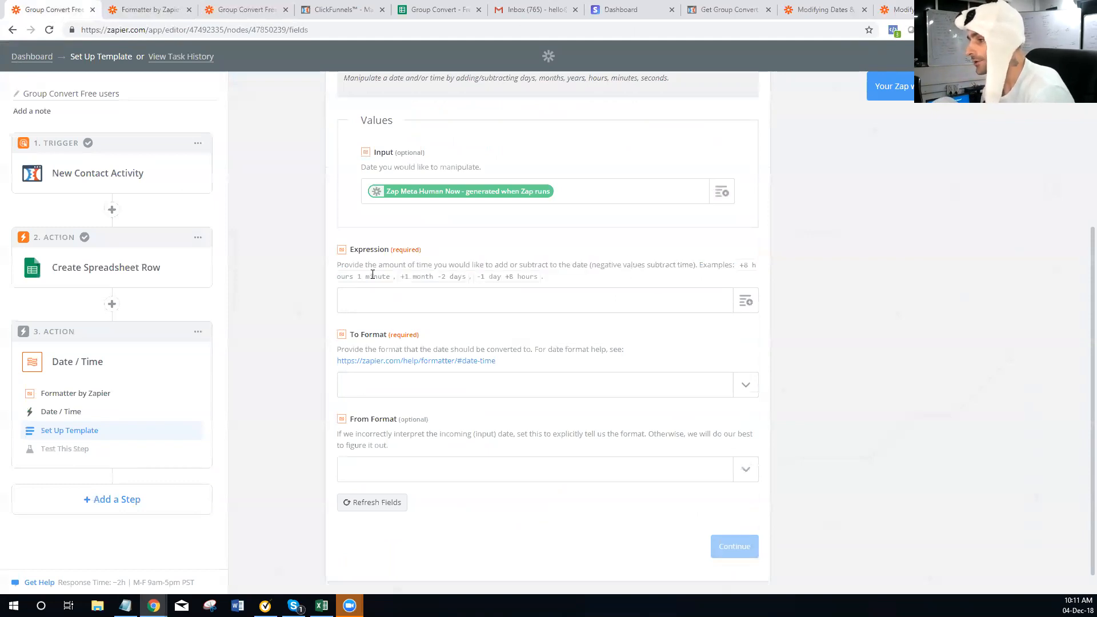
{"action": "left_click_drag", "start_coordinate": [357, 279], "coordinate": [433, 285]}
{"action": "left_click", "coordinate": [419, 281]}
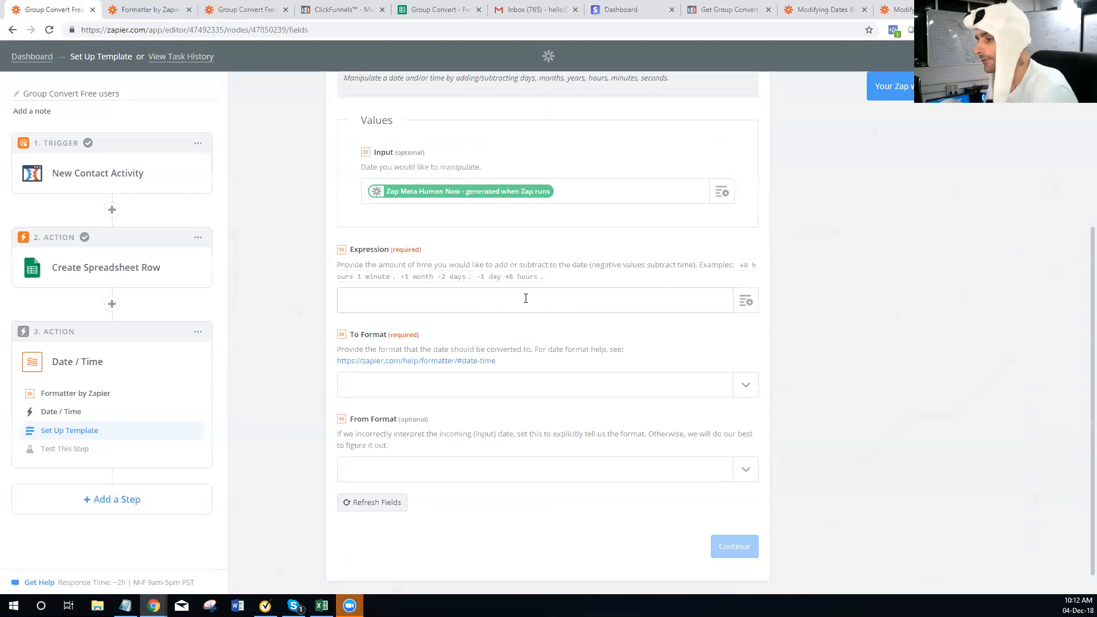
Browse the To Format date formats and close the list without choosing one
{"action": "left_click", "coordinate": [746, 387]}
{"action": "scroll", "coordinate": [482, 463], "scroll_direction": "down", "scroll_amount": 5}
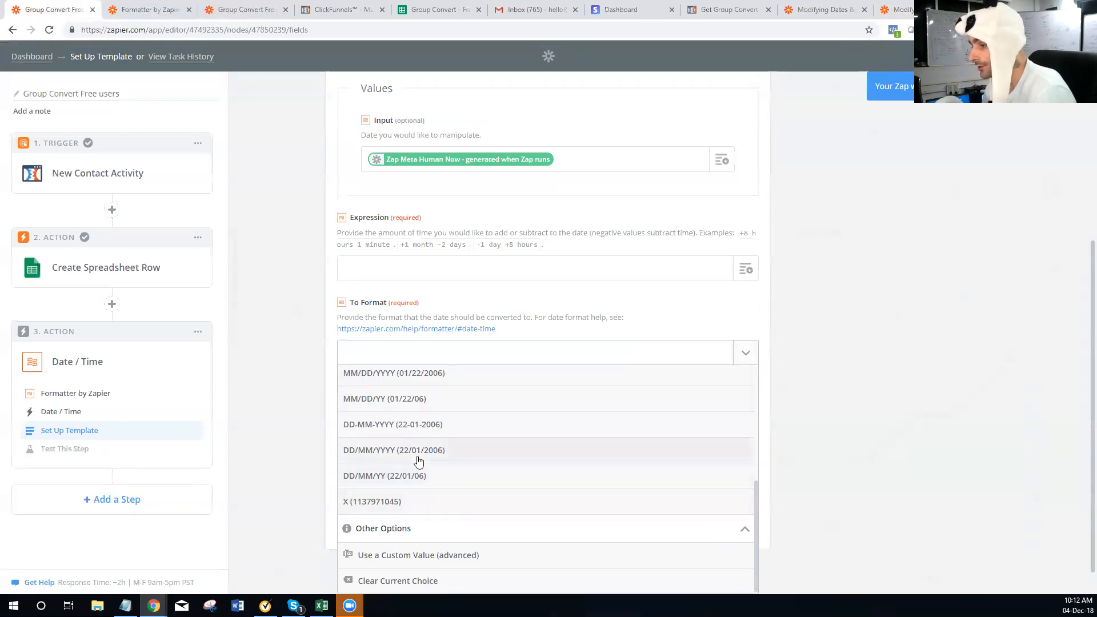
{"action": "scroll", "coordinate": [419, 460], "scroll_direction": "up", "scroll_amount": 10}
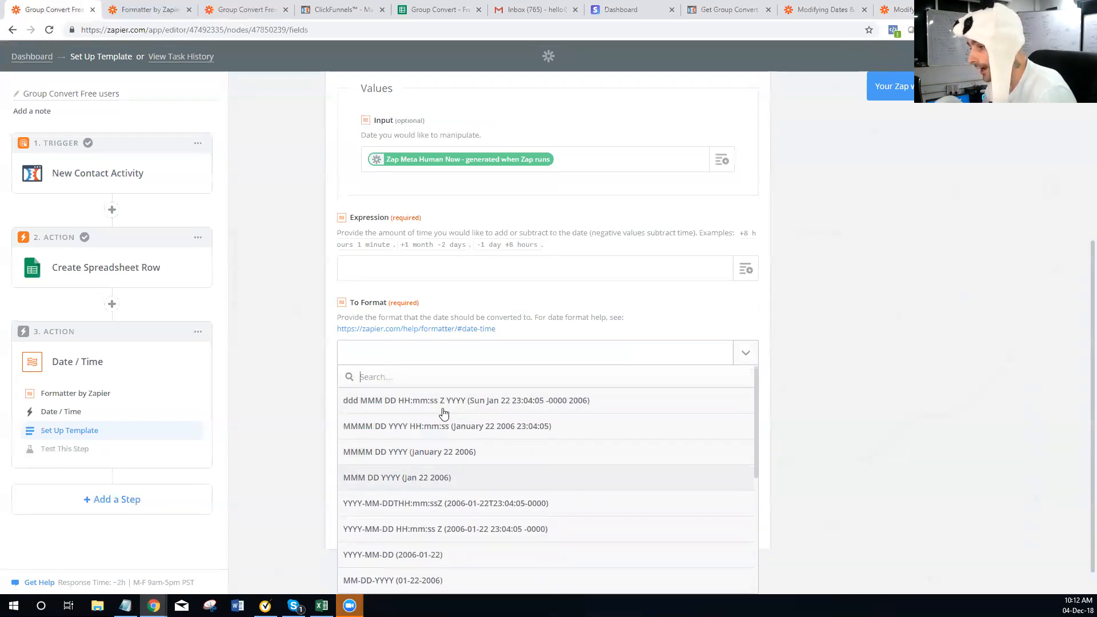
{"action": "scroll", "coordinate": [442, 417], "scroll_direction": "down", "scroll_amount": 10}
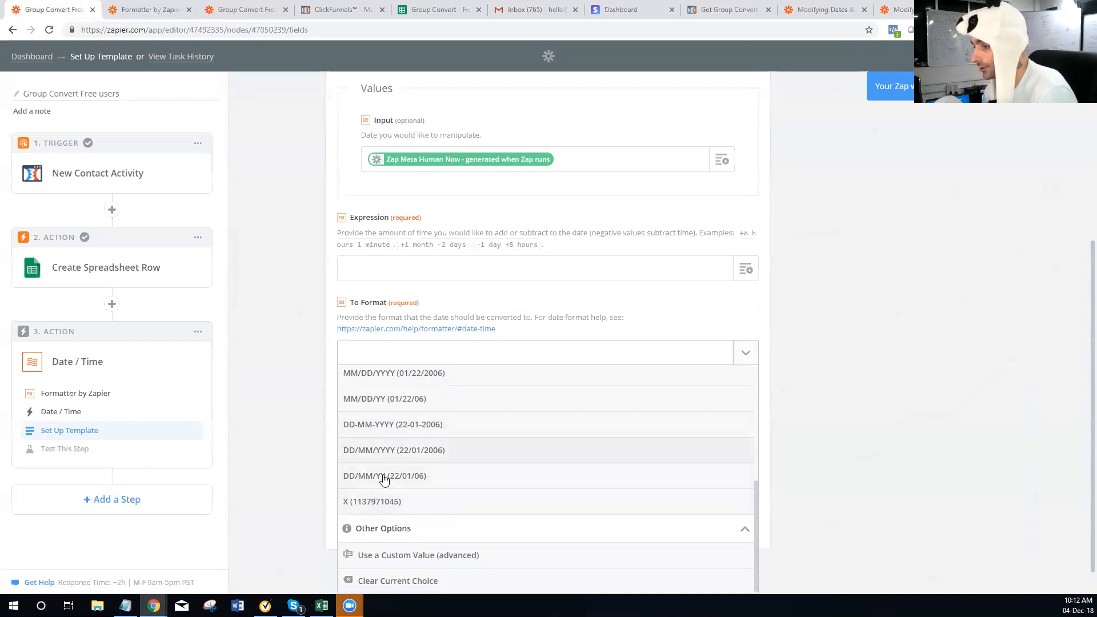
{"action": "scroll", "coordinate": [392, 459], "scroll_direction": "up", "scroll_amount": 2}
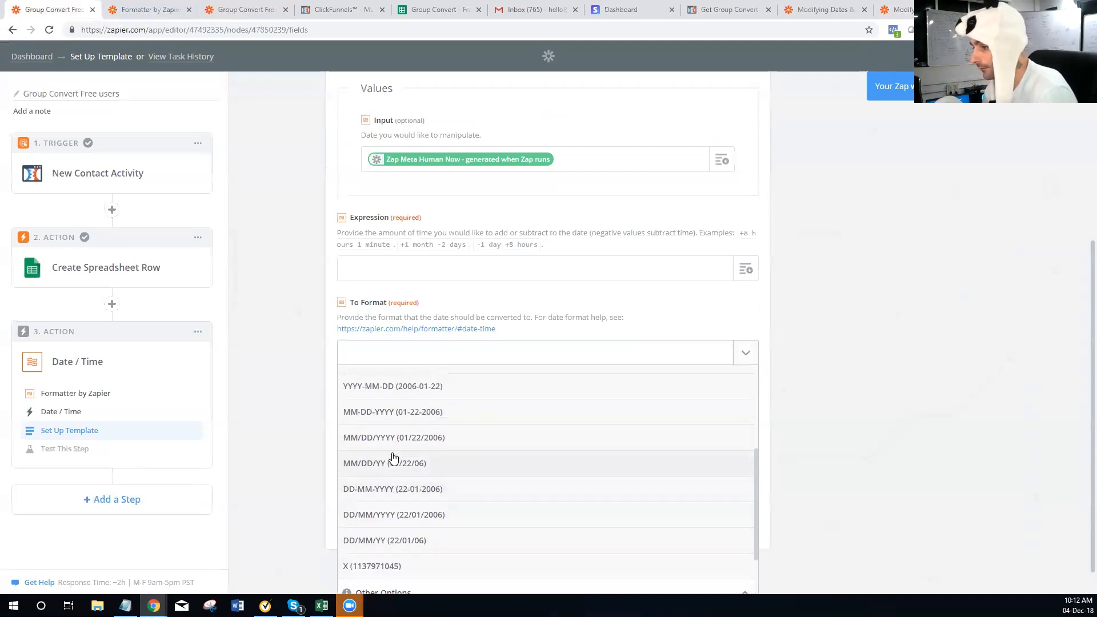
{"action": "scroll", "coordinate": [393, 456], "scroll_direction": "up", "scroll_amount": 2}
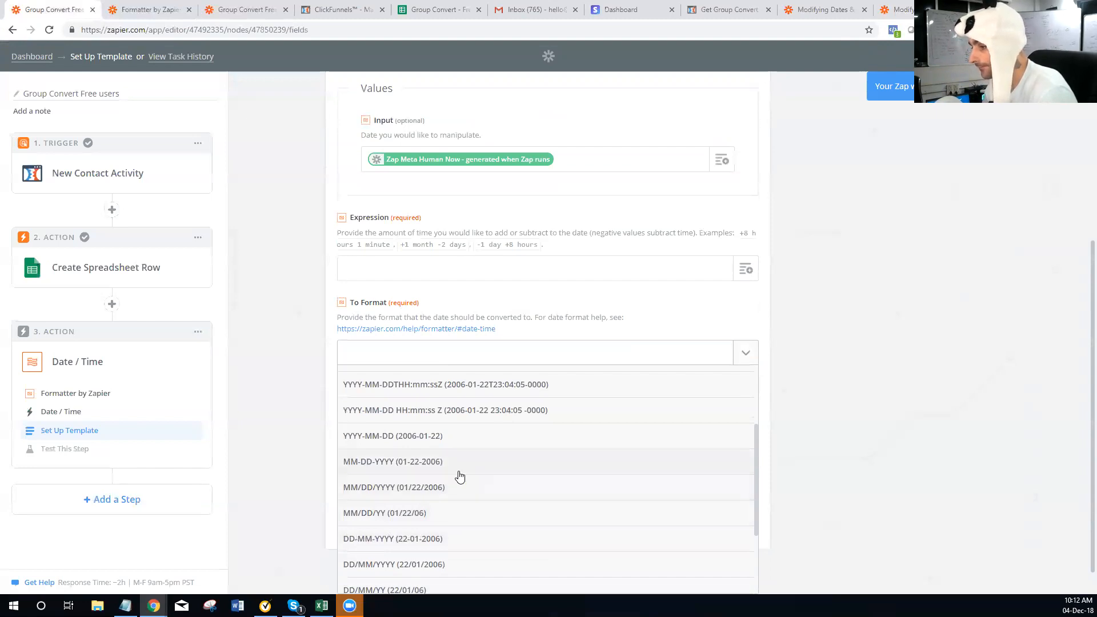
{"action": "scroll", "coordinate": [460, 476], "scroll_direction": "up", "scroll_amount": 4}
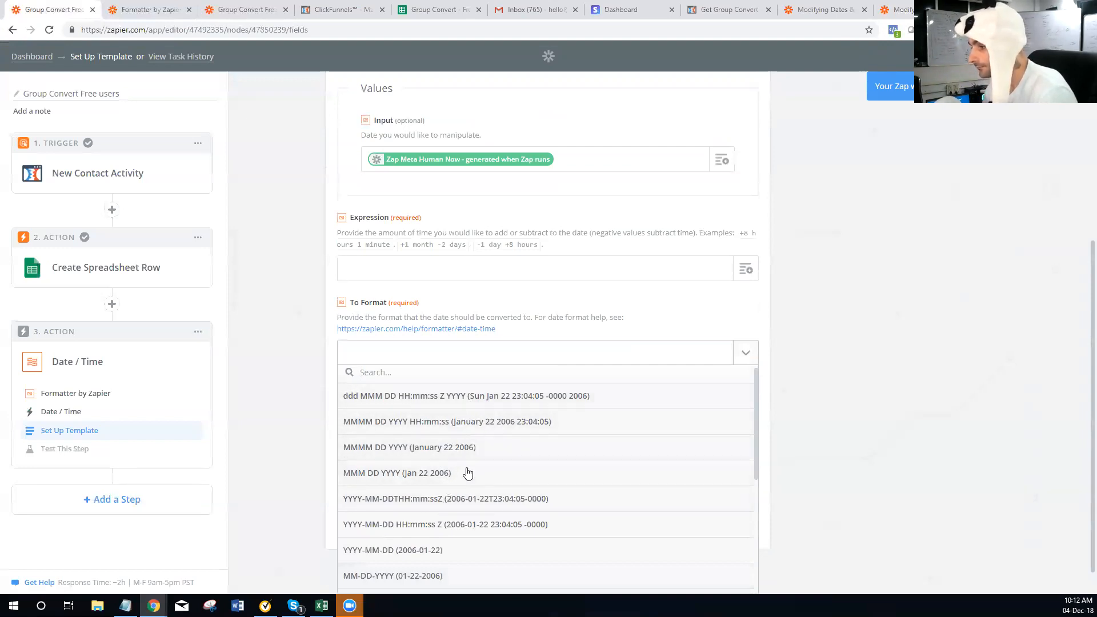
{"action": "scroll", "coordinate": [467, 473], "scroll_direction": "down", "scroll_amount": 5}
{"action": "left_click", "coordinate": [444, 263]}
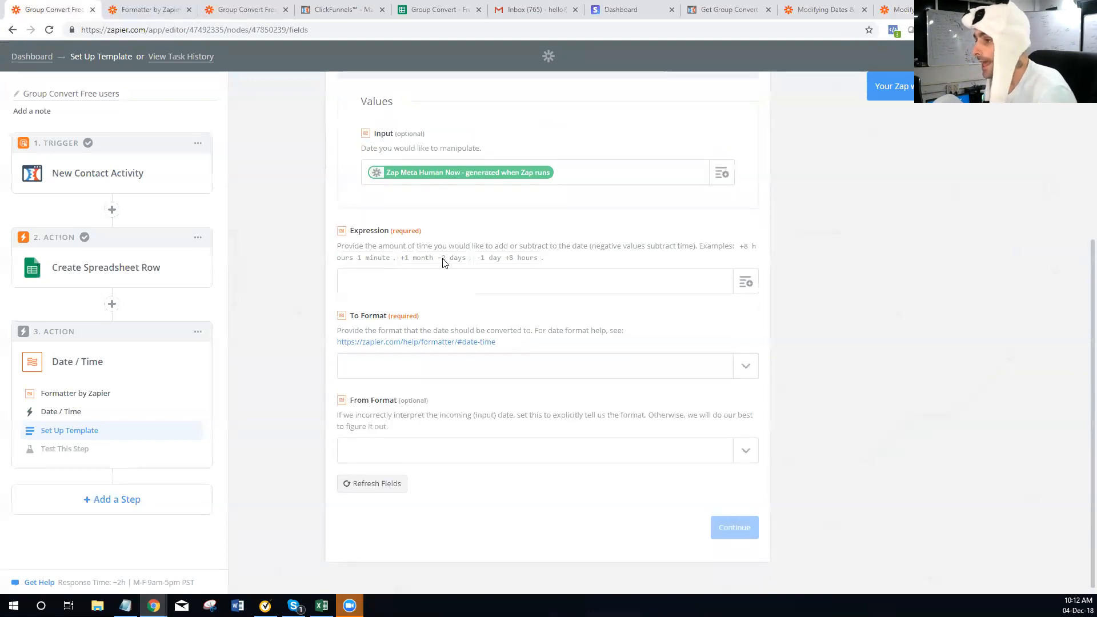
{"action": "scroll", "coordinate": [444, 263], "scroll_direction": "up", "scroll_amount": 4}
Change the Date / Time step's transform from Add/Subtract Time to Format
{"action": "left_click", "coordinate": [422, 257]}
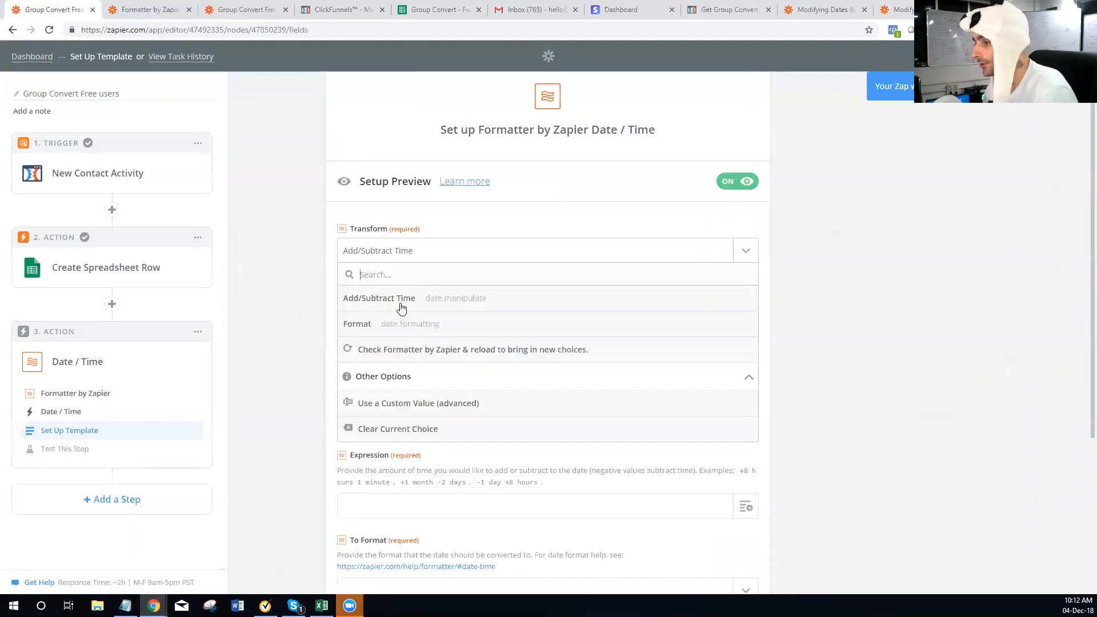
{"action": "left_click", "coordinate": [387, 329]}
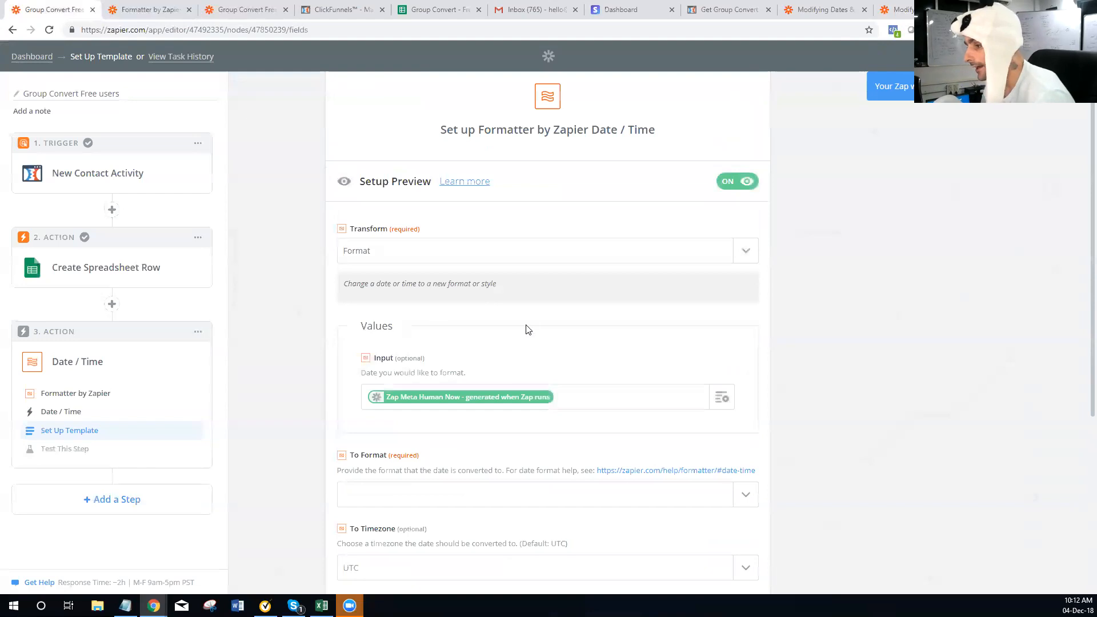
{"action": "scroll", "coordinate": [492, 404], "scroll_direction": "down", "scroll_amount": 3}
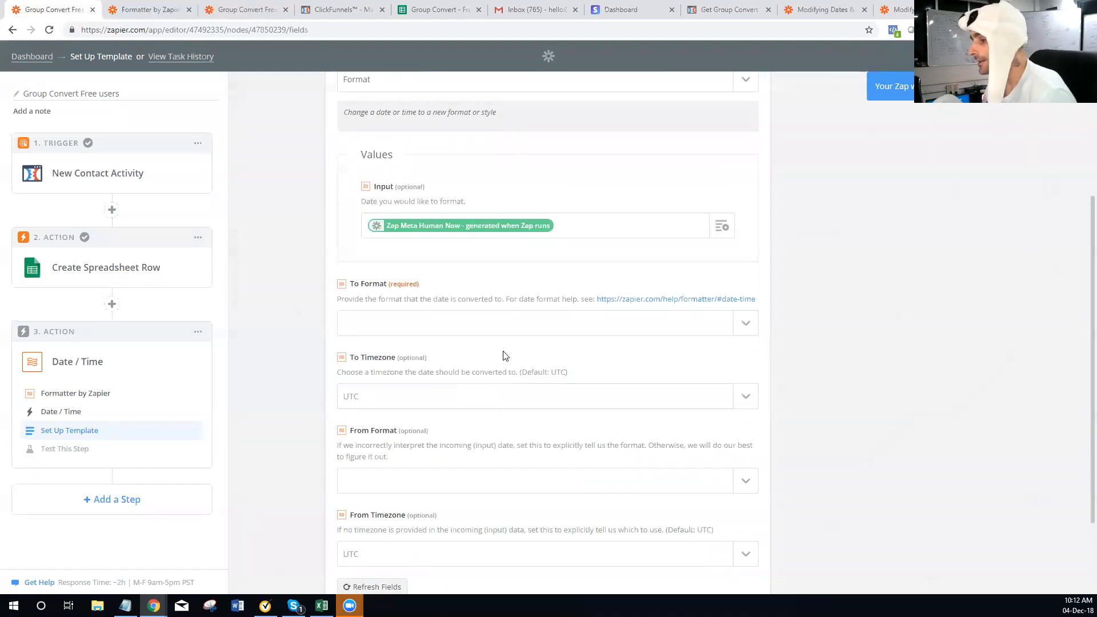
Review the To Format options and close the list with none chosen
{"action": "left_click", "coordinate": [577, 323]}
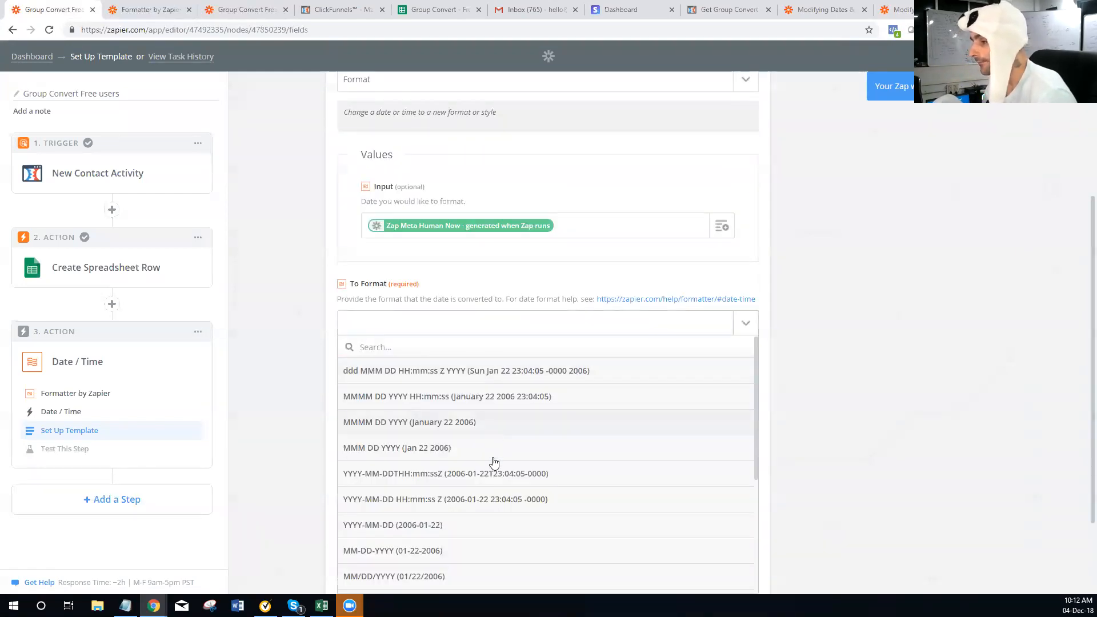
{"action": "scroll", "coordinate": [490, 494], "scroll_direction": "down", "scroll_amount": 3}
{"action": "scroll", "coordinate": [491, 497], "scroll_direction": "down", "scroll_amount": 2}
{"action": "scroll", "coordinate": [440, 502], "scroll_direction": "up", "scroll_amount": 5}
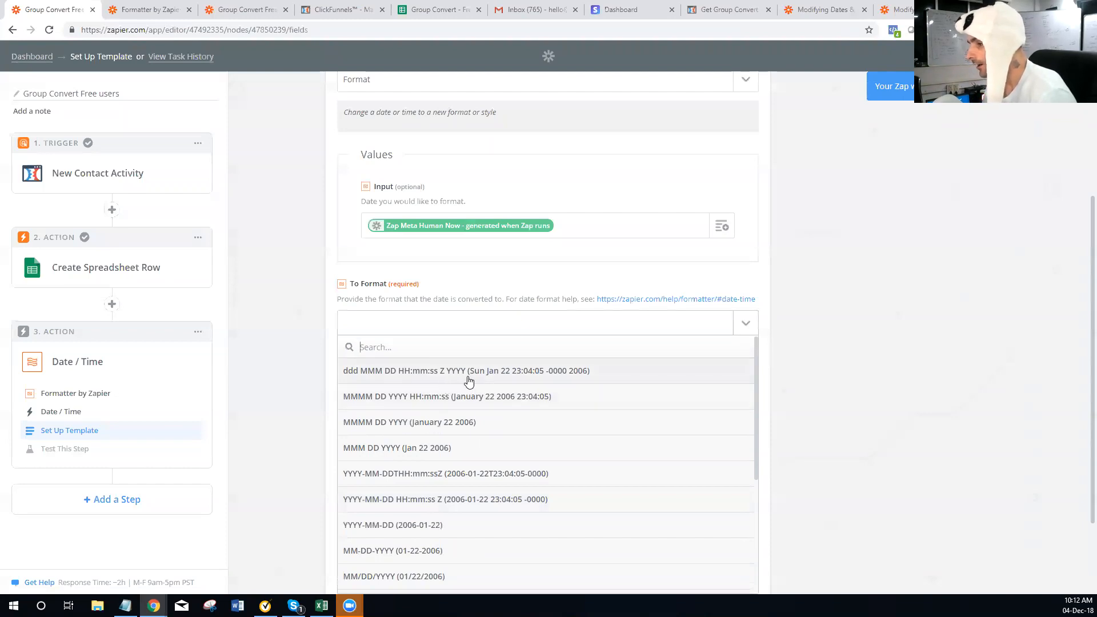
{"action": "scroll", "coordinate": [482, 406], "scroll_direction": "down", "scroll_amount": 3}
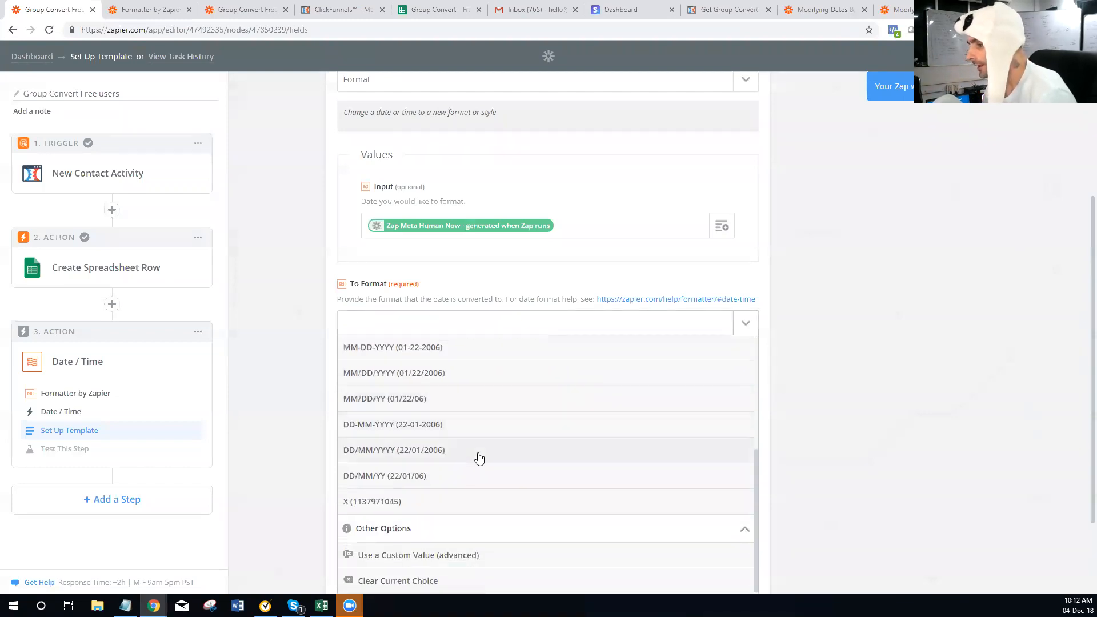
{"action": "left_click", "coordinate": [507, 323]}
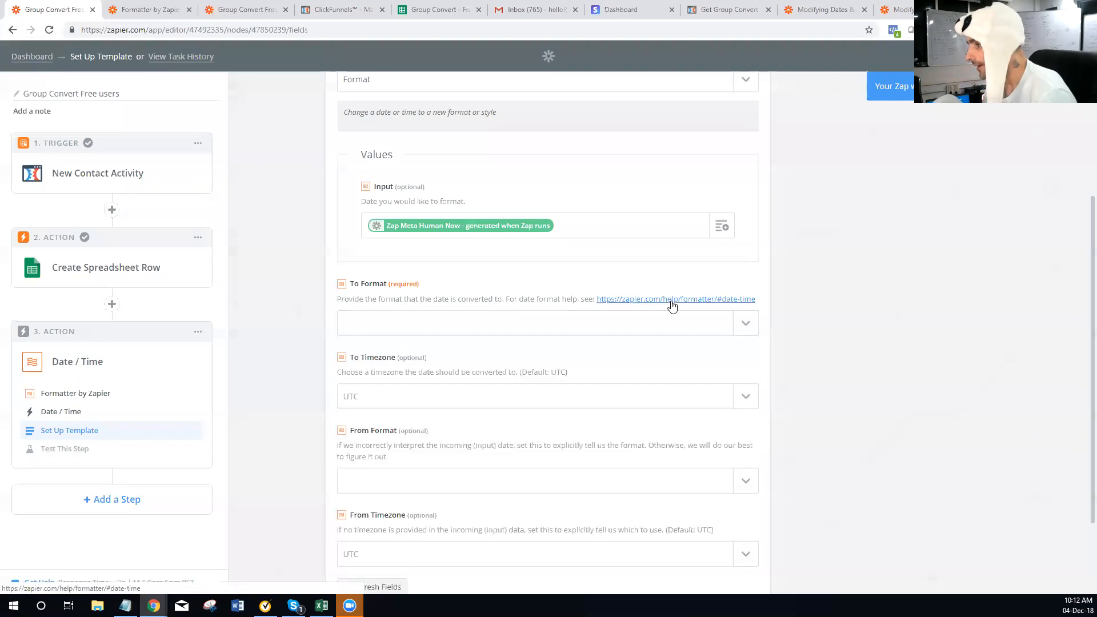
Open the date format help page and compare it with the Date / Time step's fields
{"action": "left_click", "coordinate": [670, 299]}
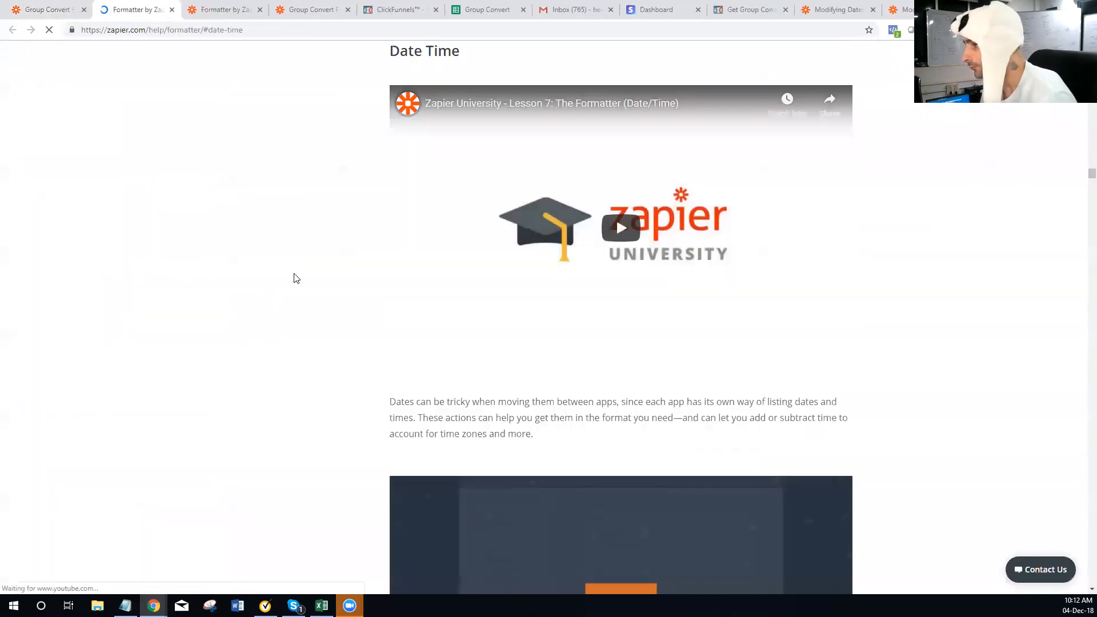
{"action": "scroll", "coordinate": [294, 277], "scroll_direction": "down", "scroll_amount": 9}
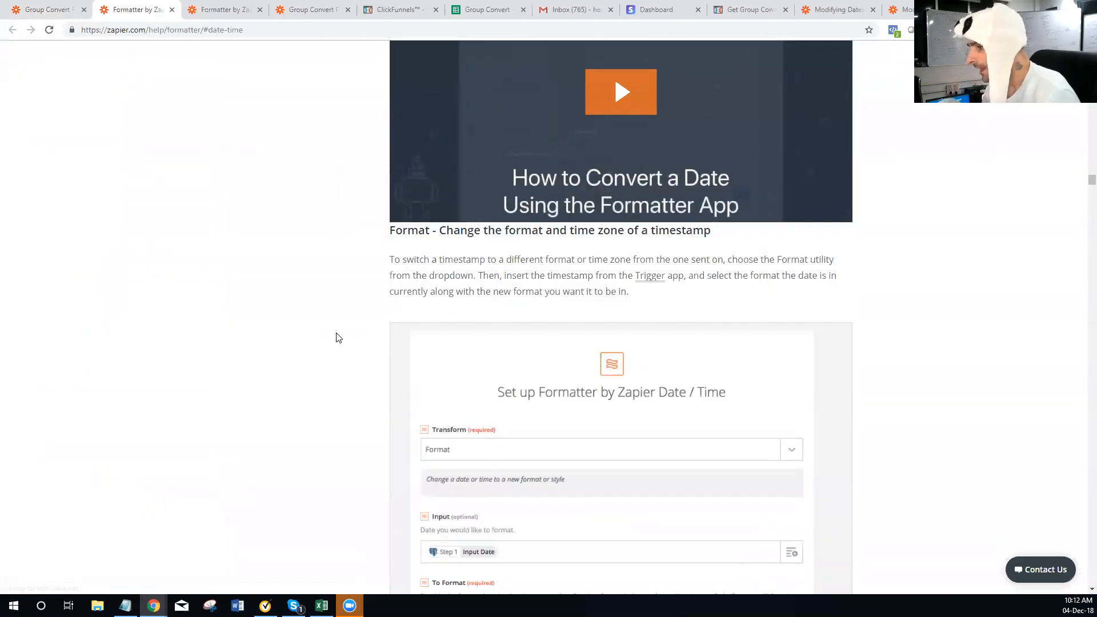
{"action": "scroll", "coordinate": [336, 337], "scroll_direction": "down", "scroll_amount": 4}
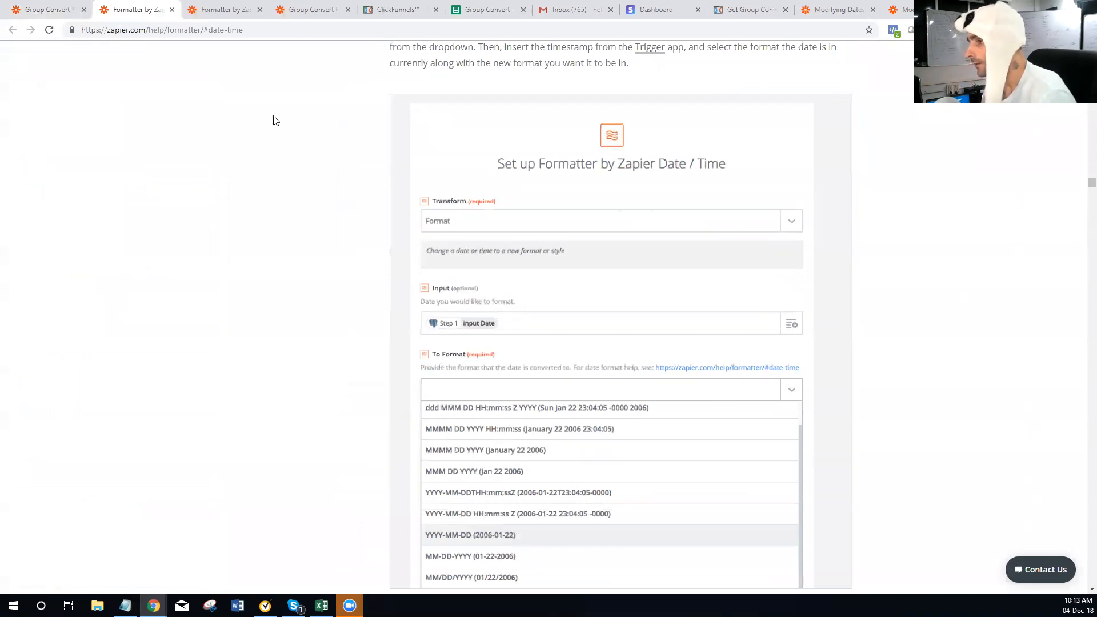
{"action": "left_click", "coordinate": [51, 10]}
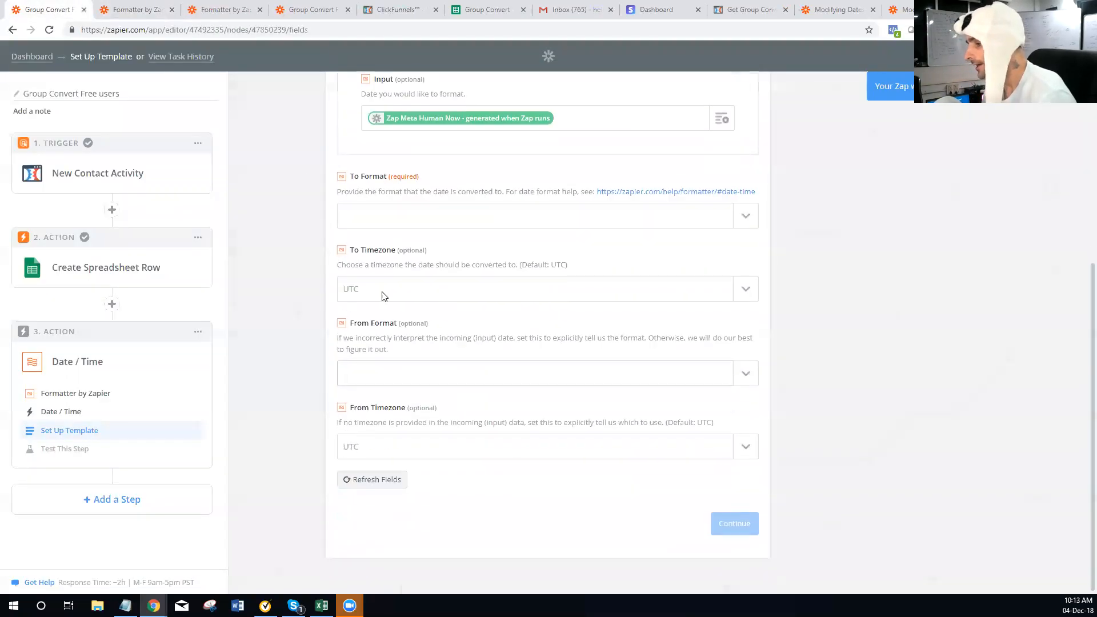
Find and select the dddd token in the Date/Time Custom Value Table, then return to the step
{"action": "left_click", "coordinate": [129, 10]}
{"action": "scroll", "coordinate": [462, 359], "scroll_direction": "down", "scroll_amount": 8}
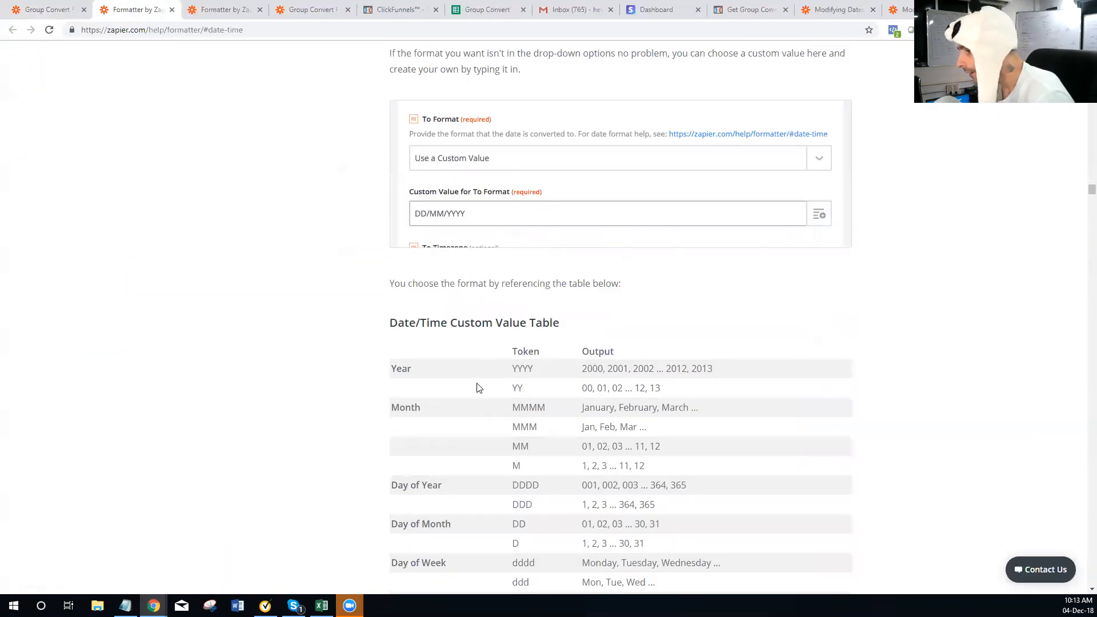
{"action": "scroll", "coordinate": [474, 393], "scroll_direction": "down", "scroll_amount": 1}
{"action": "scroll", "coordinate": [445, 437], "scroll_direction": "down", "scroll_amount": 1}
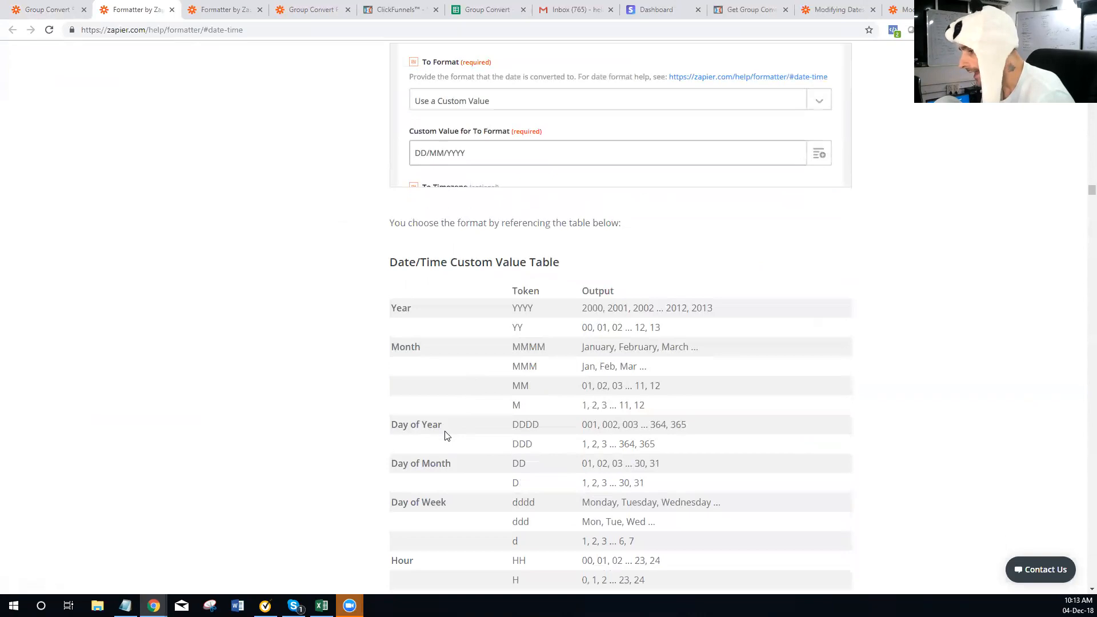
{"action": "scroll", "coordinate": [548, 440], "scroll_direction": "down", "scroll_amount": 1}
{"action": "double_click", "coordinate": [524, 394]}
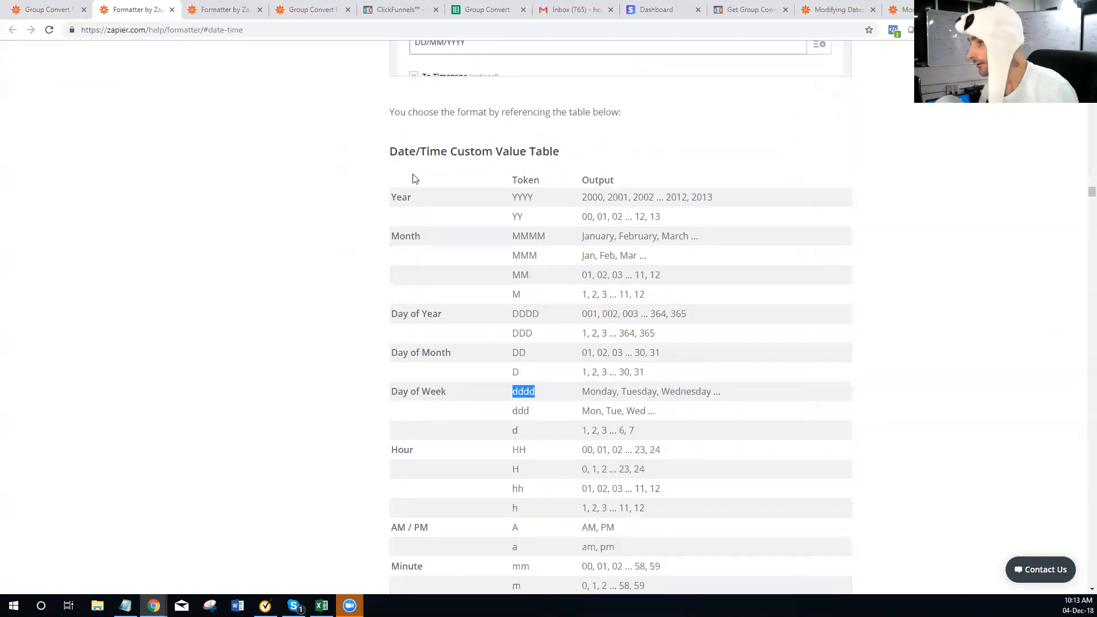
{"action": "left_click", "coordinate": [52, 16]}
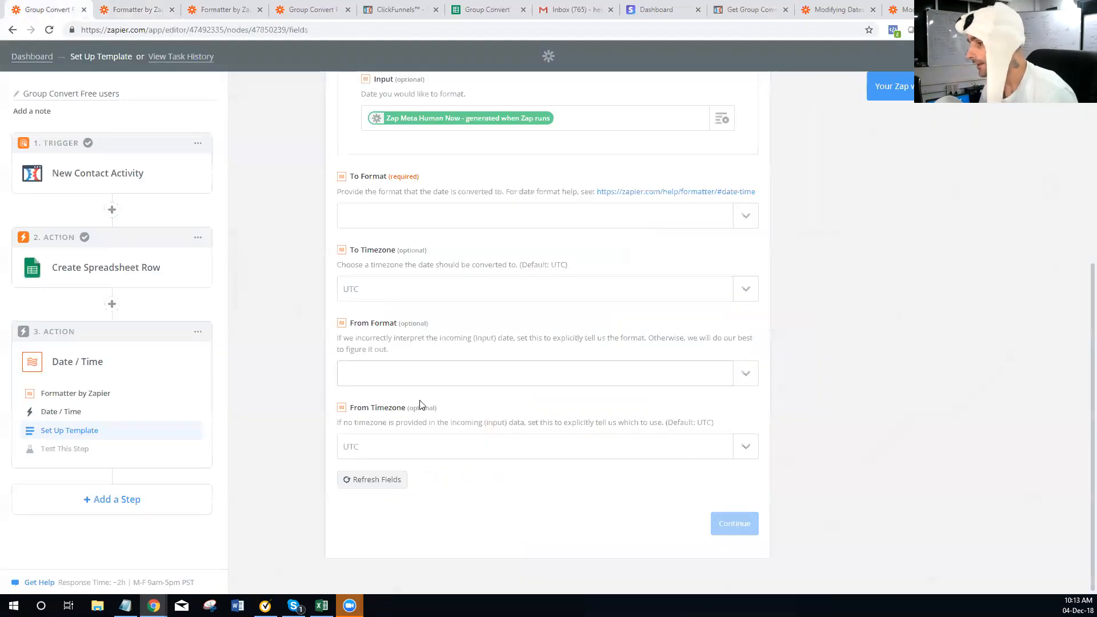
Set To Format to the custom value 'dddd' and submit the step setup
{"action": "left_click", "coordinate": [405, 380]}
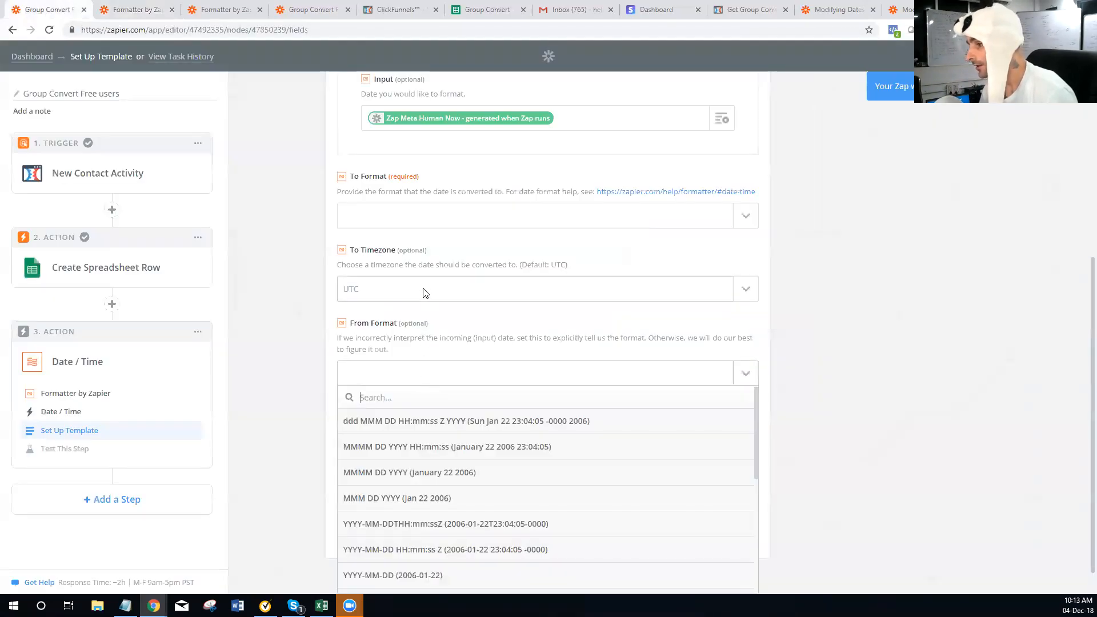
{"action": "left_click", "coordinate": [429, 223]}
{"action": "scroll", "coordinate": [480, 383], "scroll_direction": "down", "scroll_amount": 4}
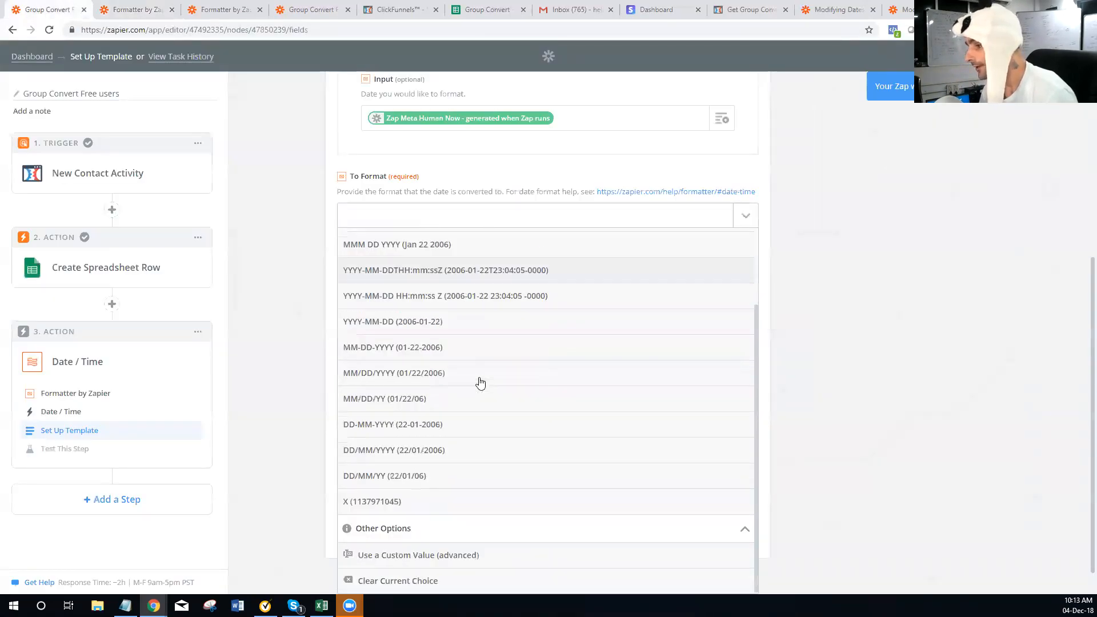
{"action": "left_click", "coordinate": [421, 552]}
{"action": "left_click", "coordinate": [414, 286]}
{"action": "type", "text": "dddd"}
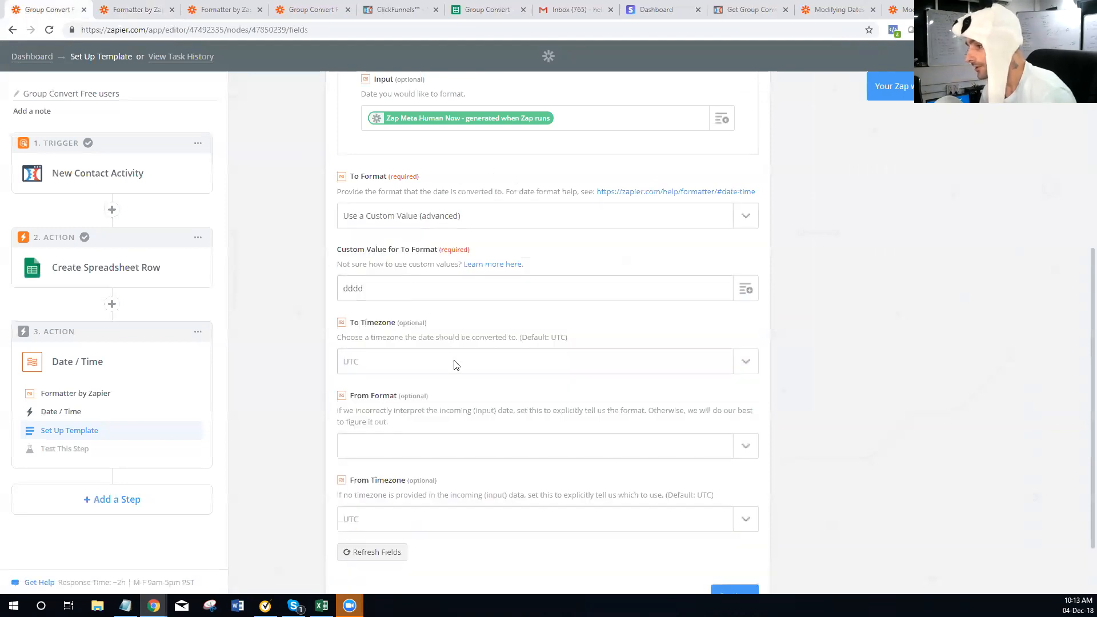
{"action": "scroll", "coordinate": [455, 367], "scroll_direction": "down", "scroll_amount": 2}
{"action": "left_click", "coordinate": [457, 374]}
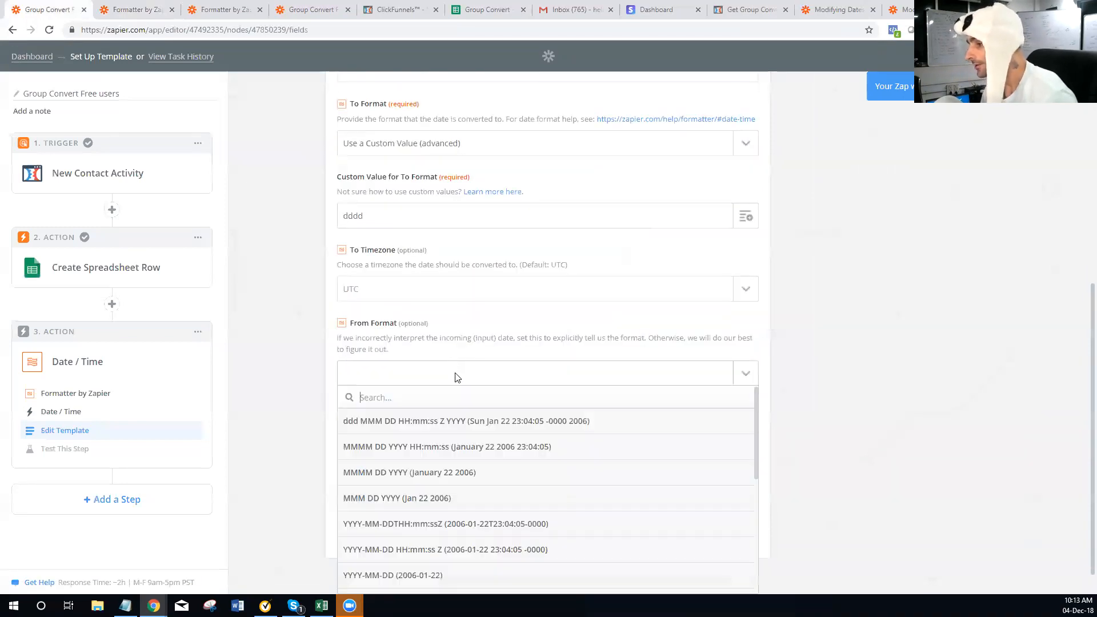
{"action": "left_click", "coordinate": [493, 328]}
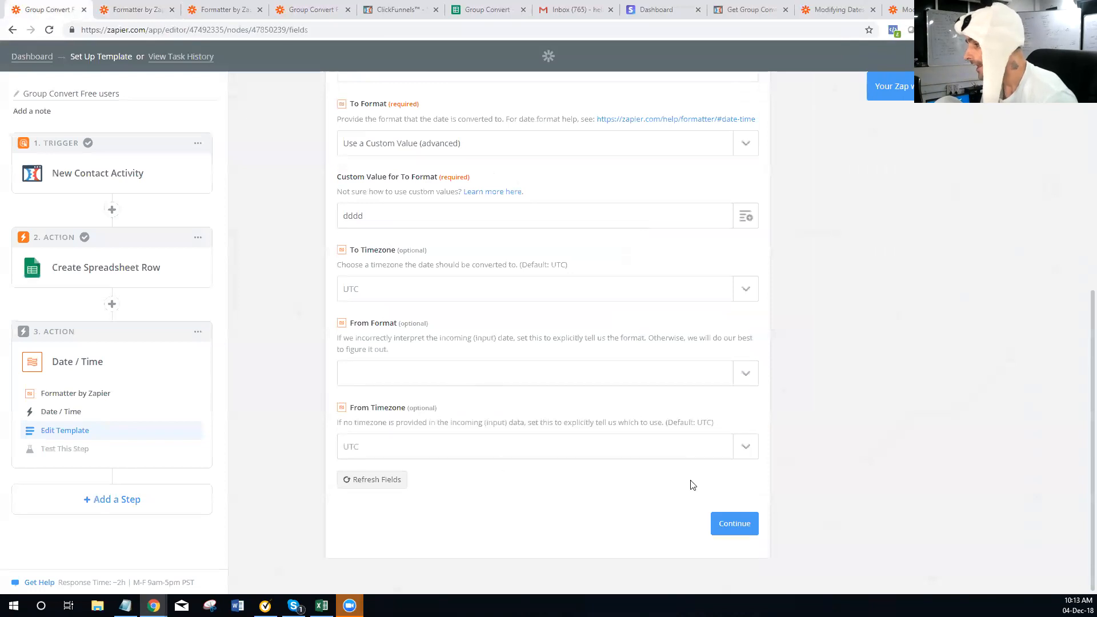
{"action": "left_click", "coordinate": [719, 525]}
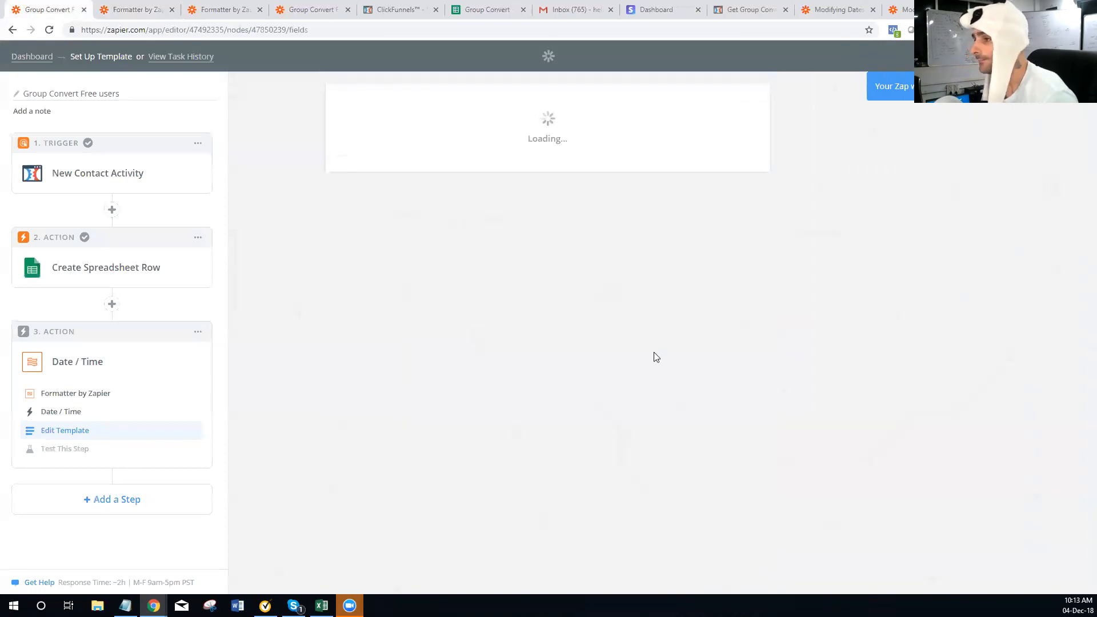
Send a test through the Date / Time step and confirm the output reads Tuesday
{"action": "left_click", "coordinate": [662, 510]}
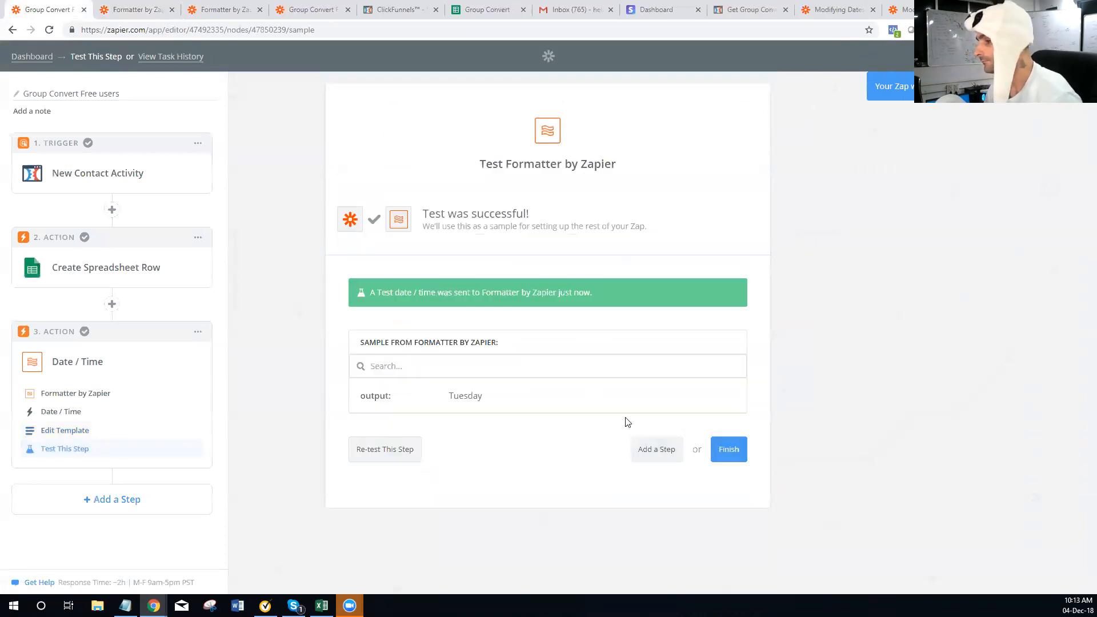
{"action": "double_click", "coordinate": [466, 396]}
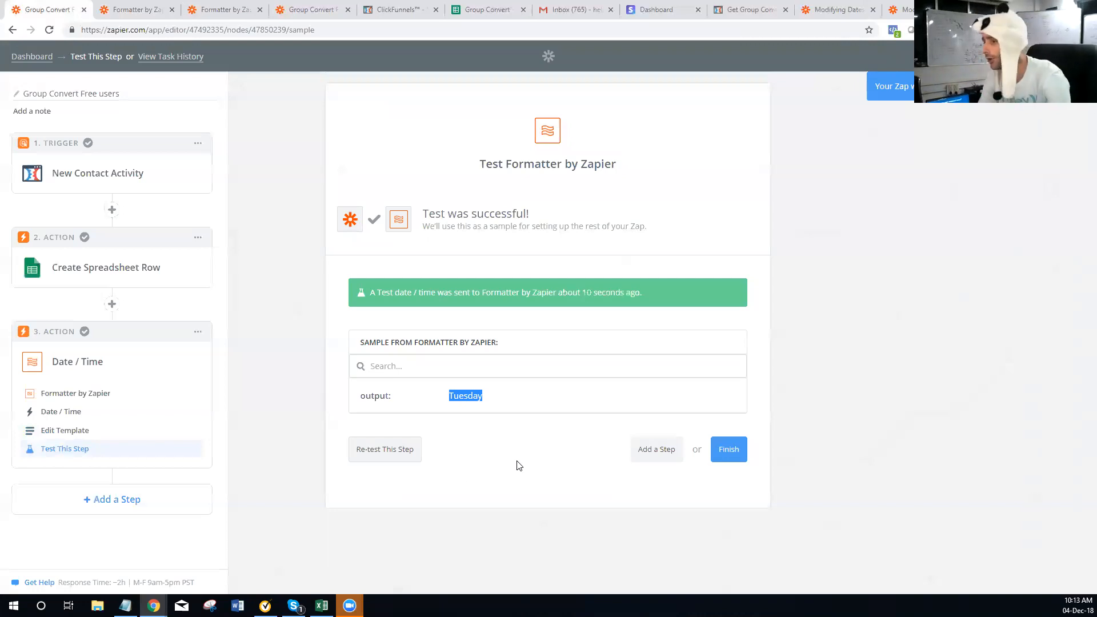
{"action": "left_click", "coordinate": [469, 394]}
{"action": "double_click", "coordinate": [468, 394]}
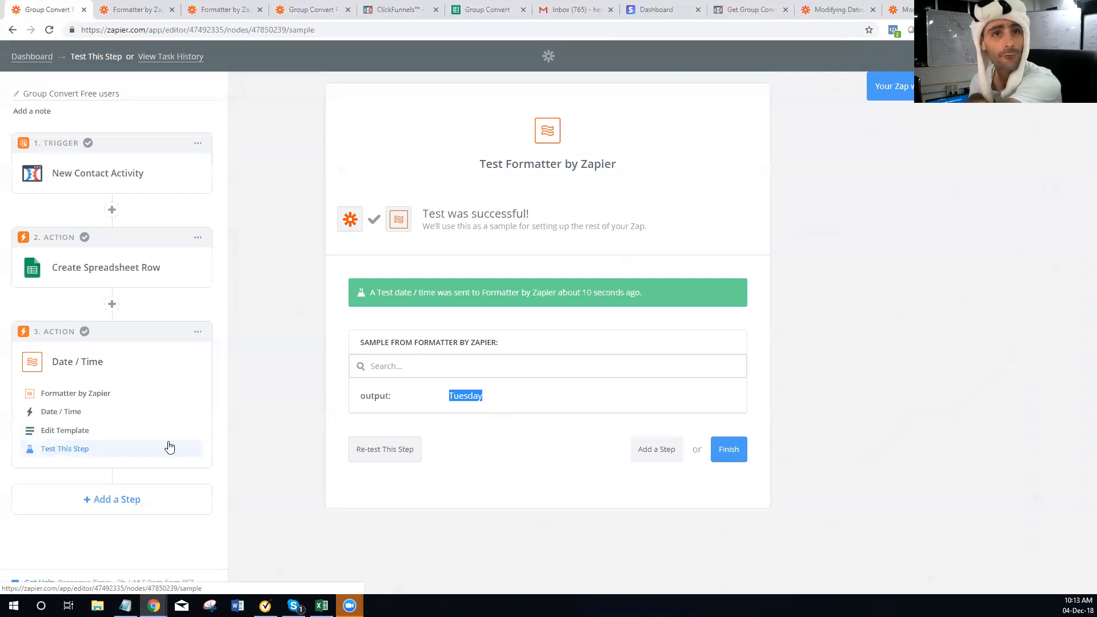
{"action": "left_click", "coordinate": [67, 430]}
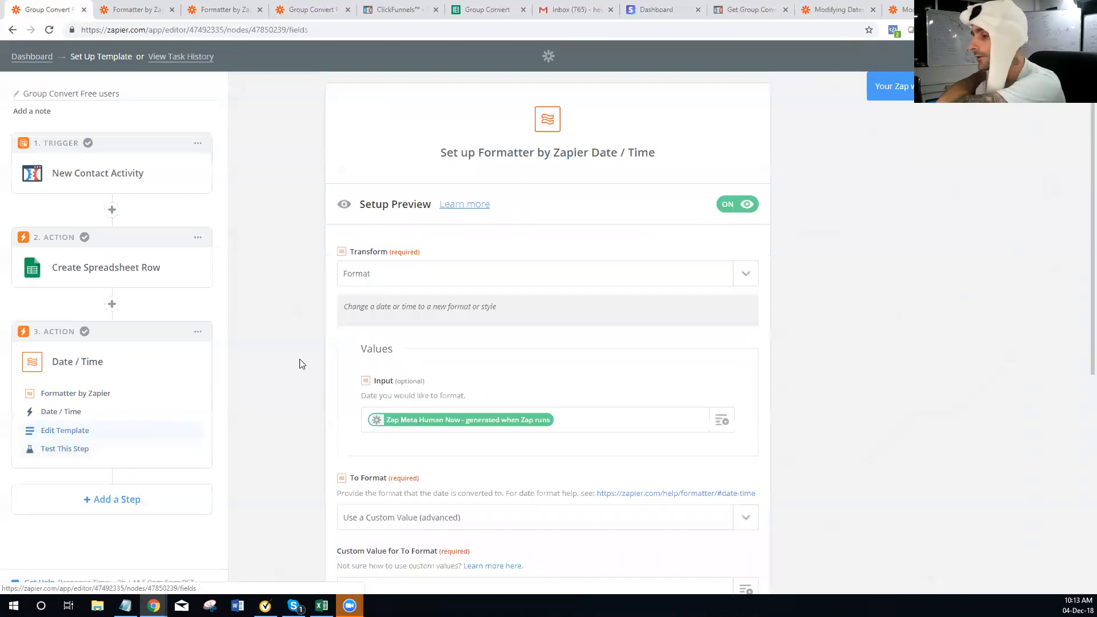
{"action": "scroll", "coordinate": [529, 343], "scroll_direction": "down", "scroll_amount": 2}
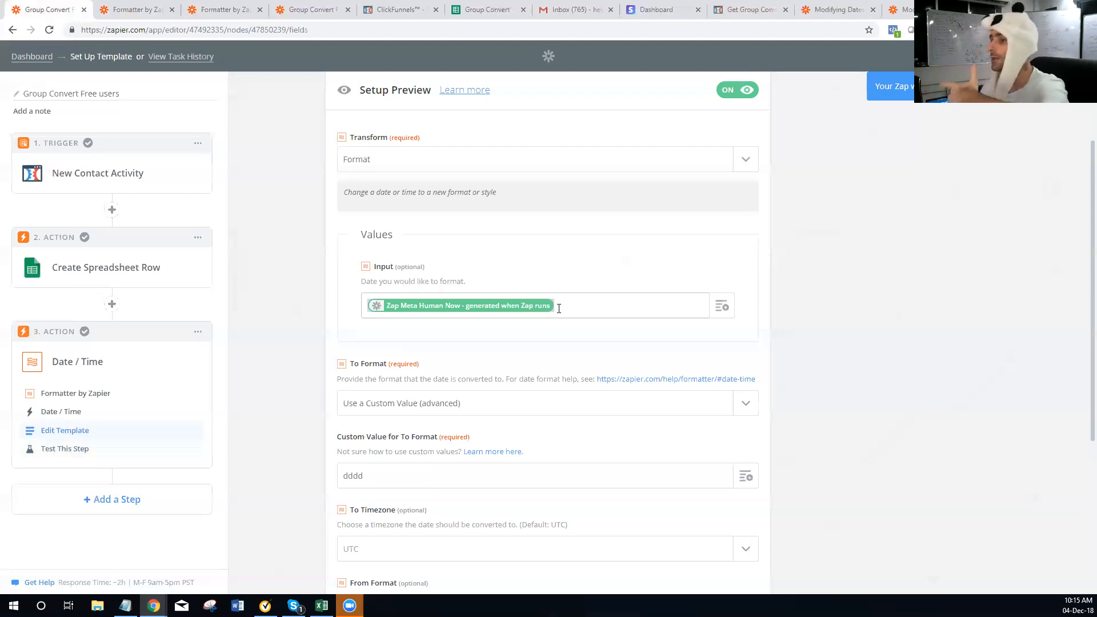
Open and close the Transform options without changing the selected transform
{"action": "scroll", "coordinate": [670, 294], "scroll_direction": "down", "scroll_amount": 3}
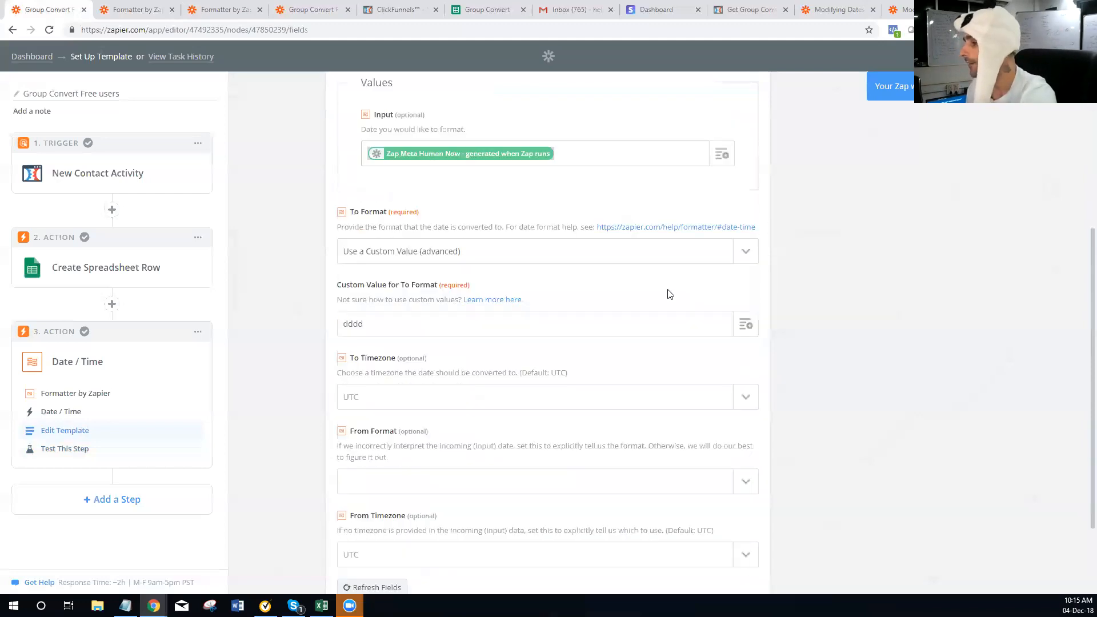
{"action": "scroll", "coordinate": [521, 282], "scroll_direction": "up", "scroll_amount": 4}
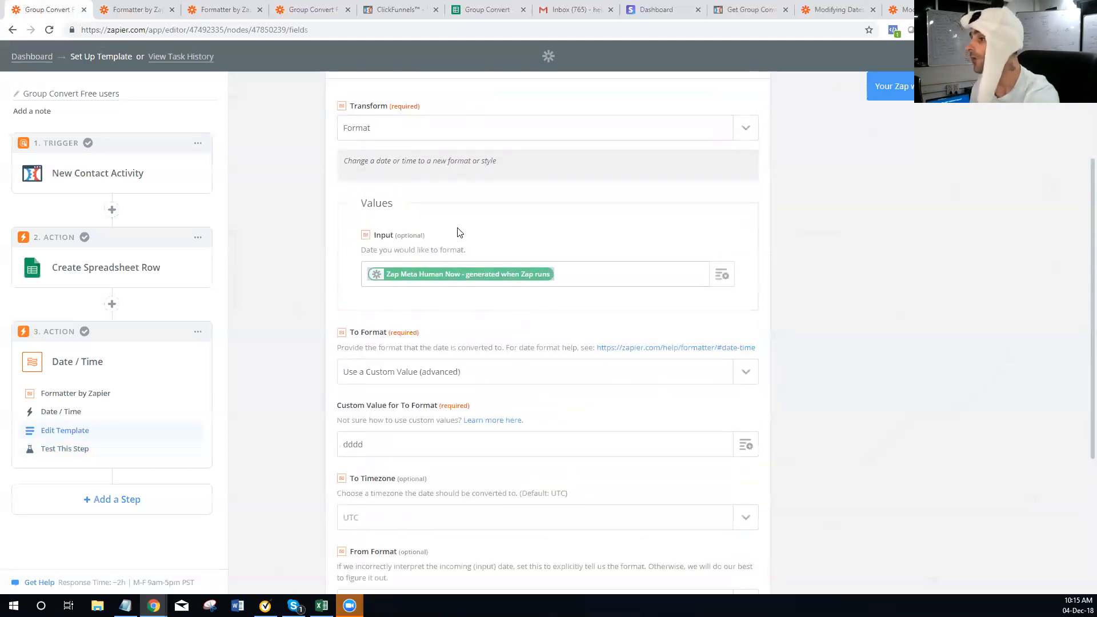
{"action": "left_click", "coordinate": [448, 273]}
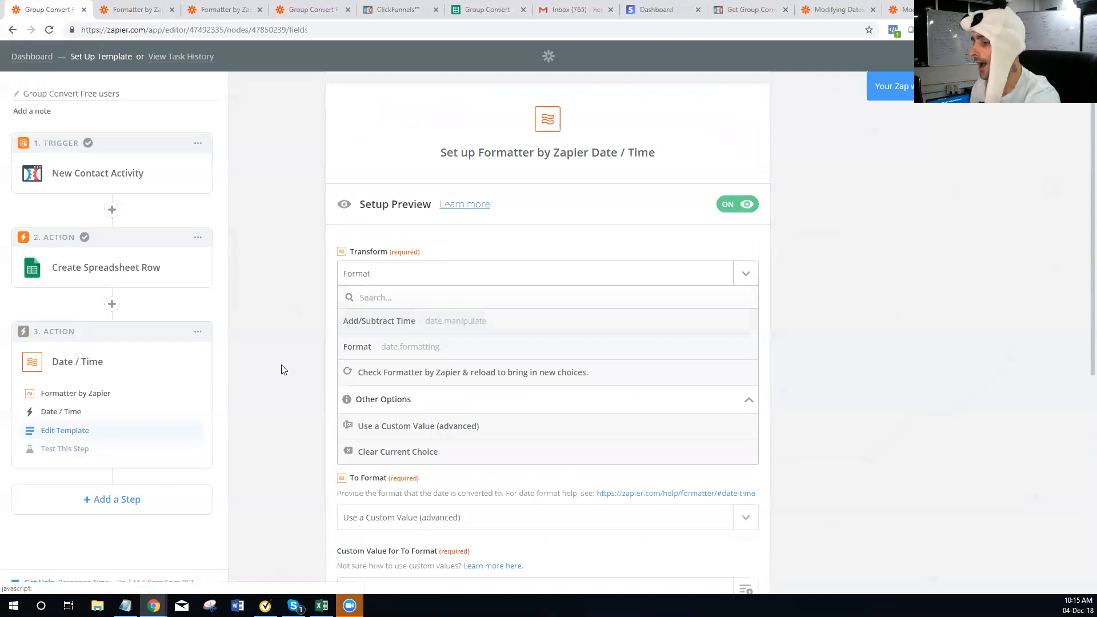
{"action": "left_click", "coordinate": [268, 428]}
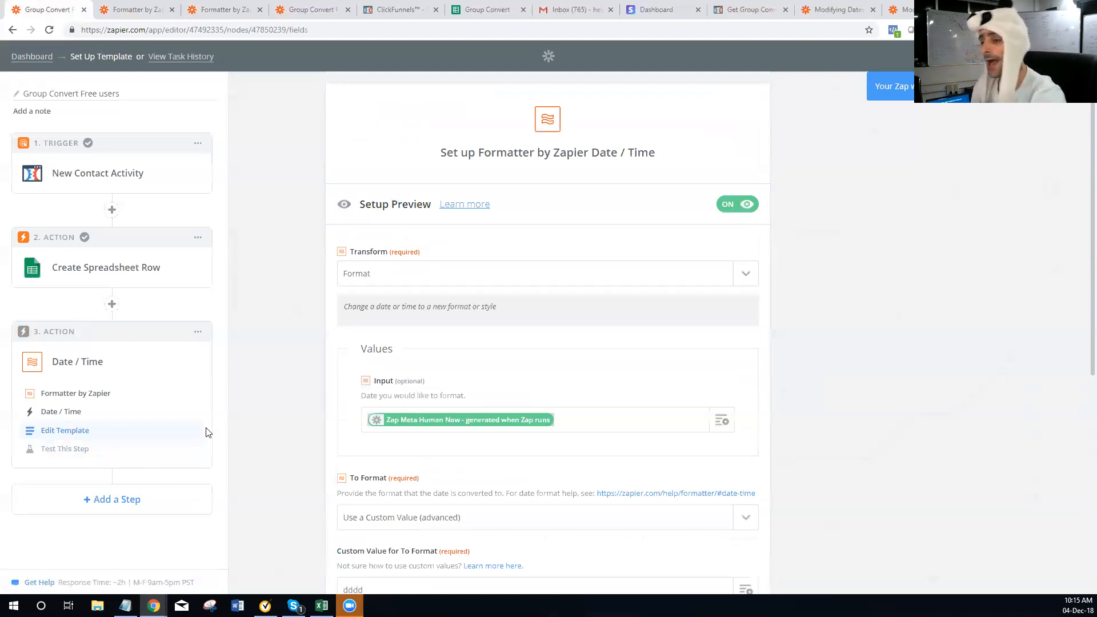
Confirm Date / Time is the step's action, then return to the Formatter help page's text sections
{"action": "left_click", "coordinate": [64, 412]}
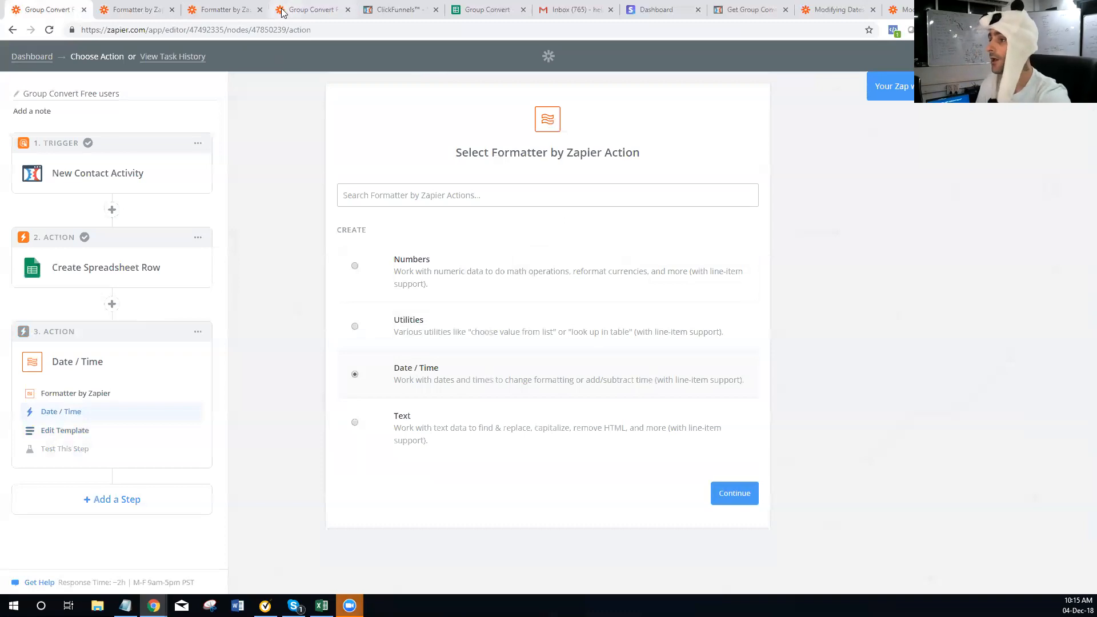
{"action": "left_click", "coordinate": [226, 10]}
{"action": "scroll", "coordinate": [445, 210], "scroll_direction": "up", "scroll_amount": 20}
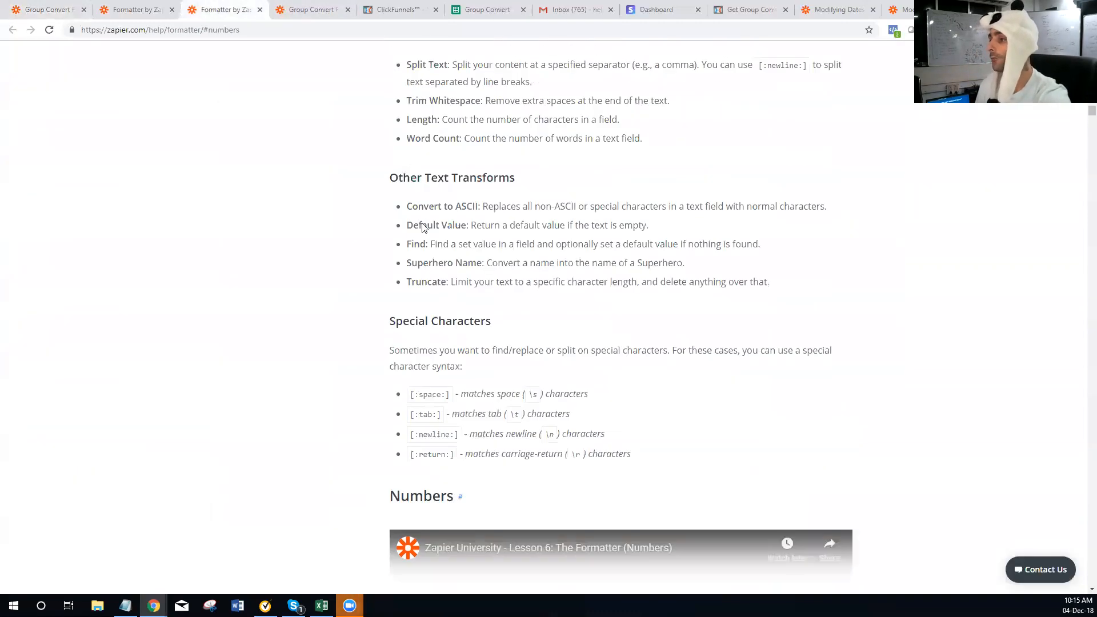